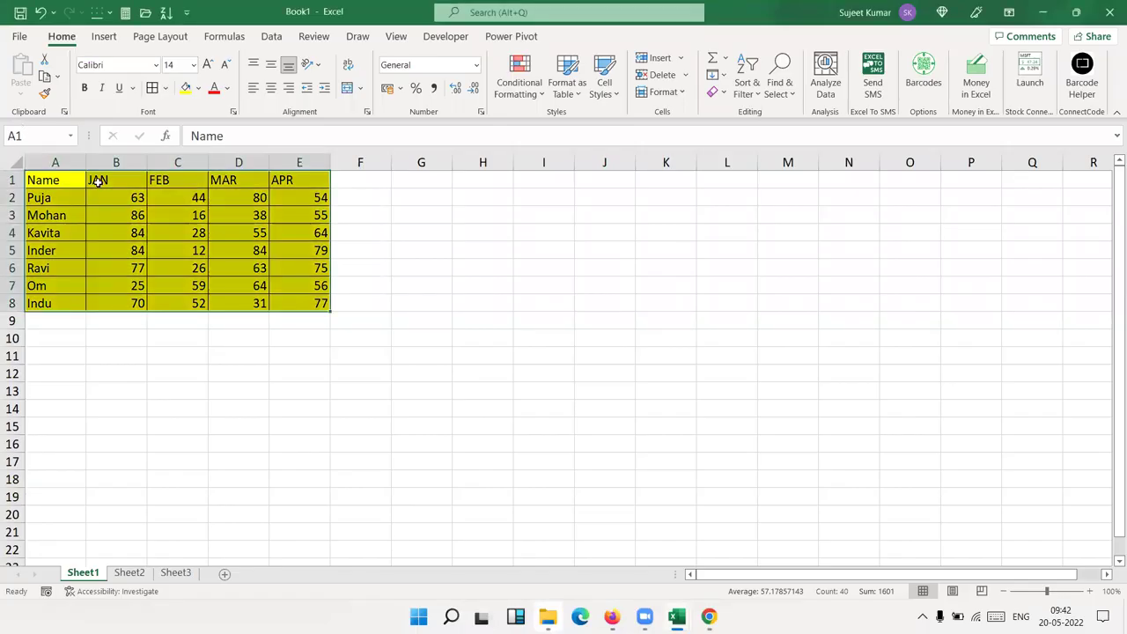
Copy the Name–APR score table A1:E8
click(226, 302)
mouse_move(304, 299)
mouse_down()
mouse_move(102, 165)
mouse_move(55, 163)
mouse_up()
key(ctrl+c)
Paste the table as a static picture at H1, move it down beside the data, and undo a trial resize
click(495, 181)
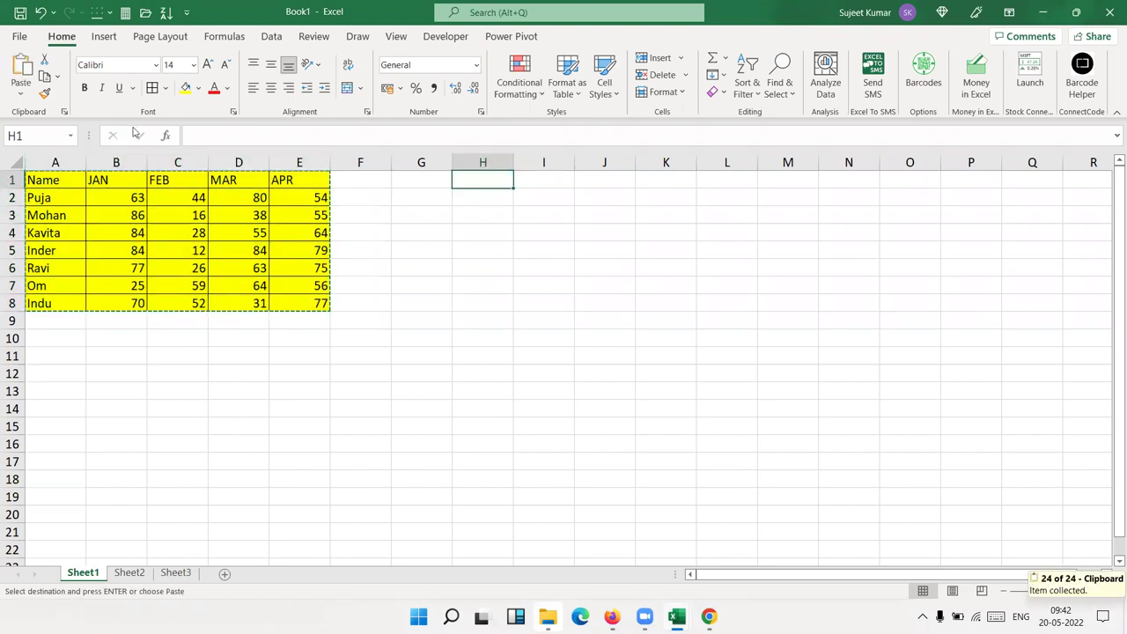
click(21, 93)
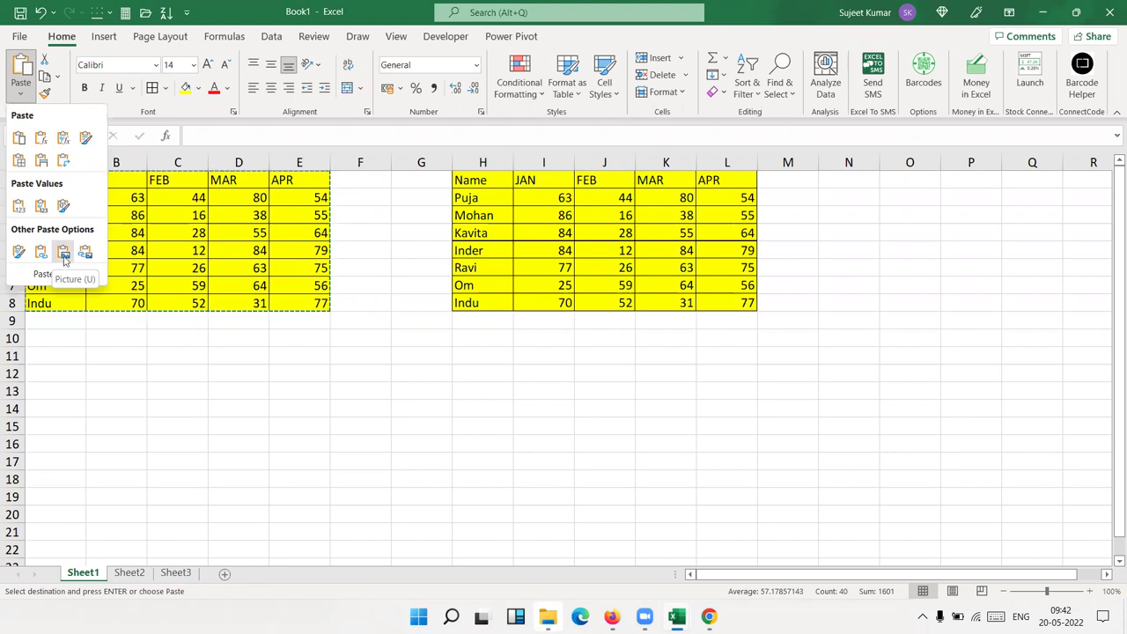
click(64, 255)
drag(755, 310, 786, 446)
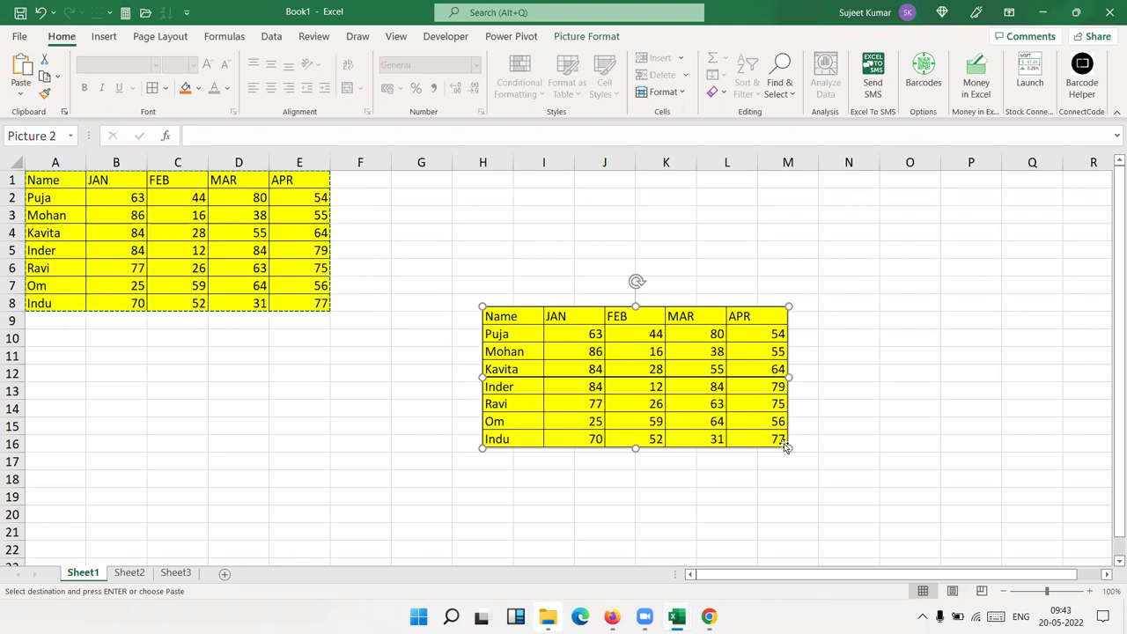
drag(788, 448, 750, 442)
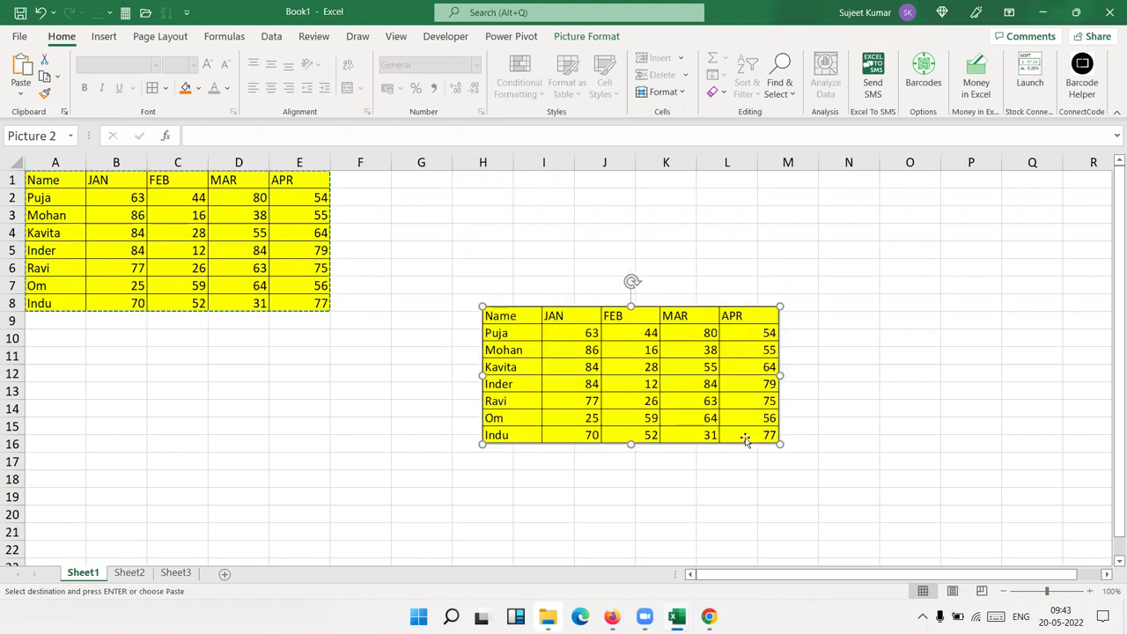
key(ctrl+z)
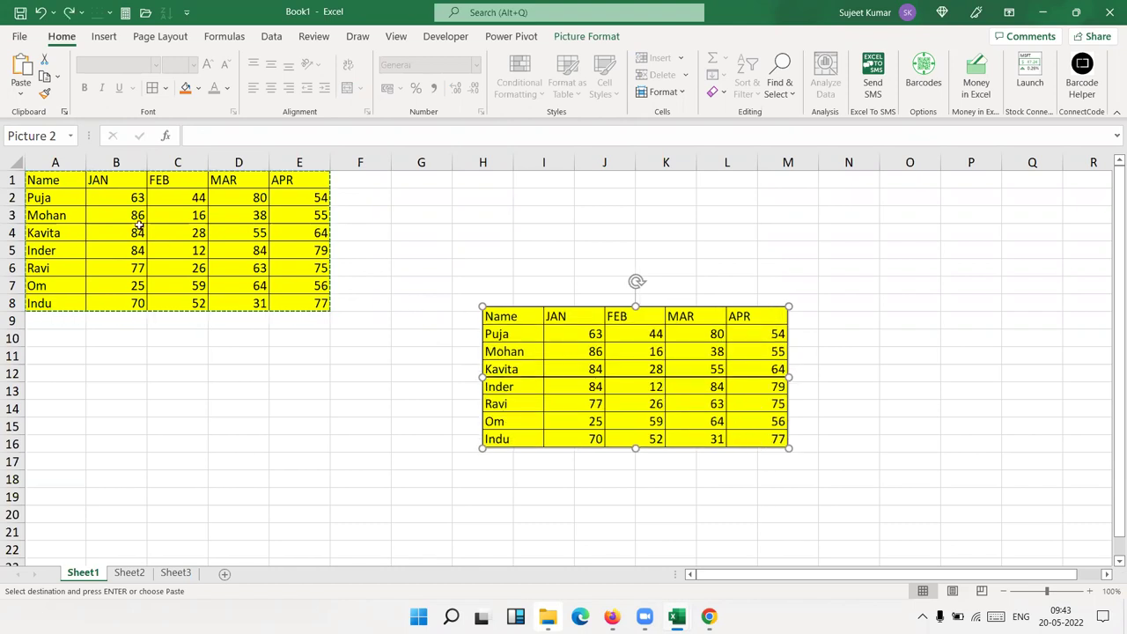
Try narrowing column B, then undo the width change
click(542, 182)
drag(543, 181, 676, 249)
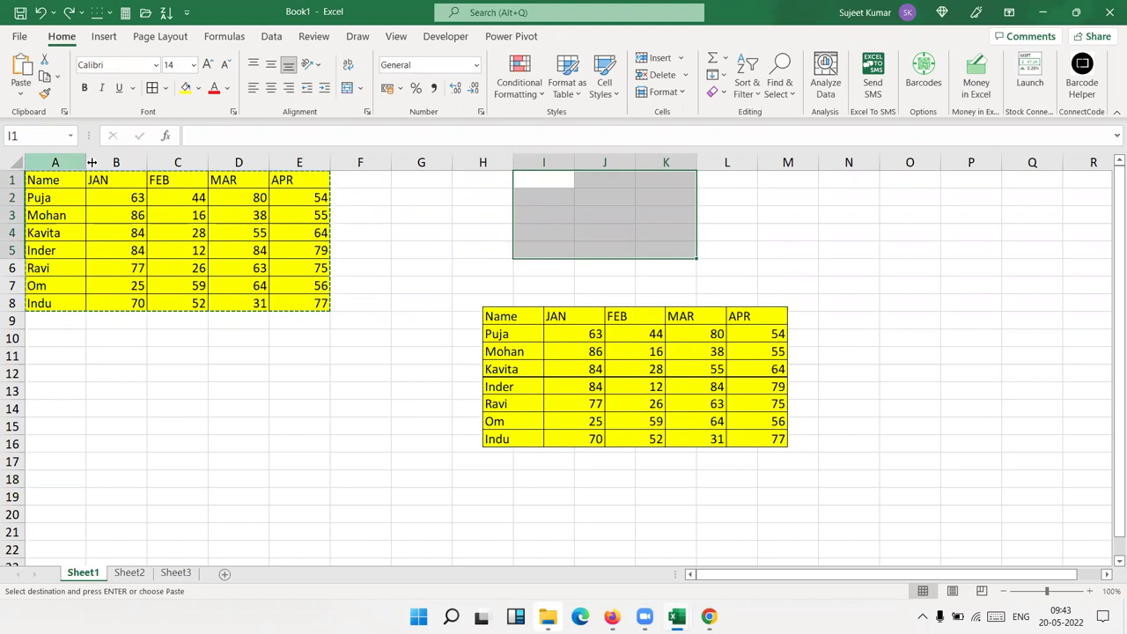
drag(144, 166, 112, 166)
drag(95, 514, 205, 517)
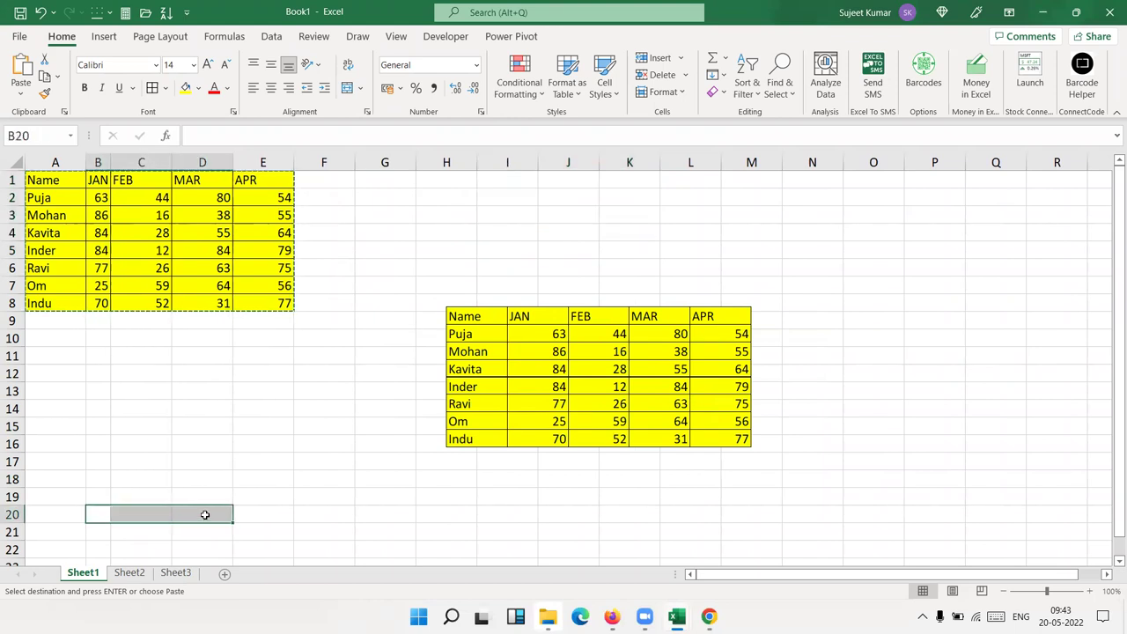
key(ctrl+z)
Move and shrink the table picture, then delete it, leaving only the original table
drag(643, 365, 614, 299)
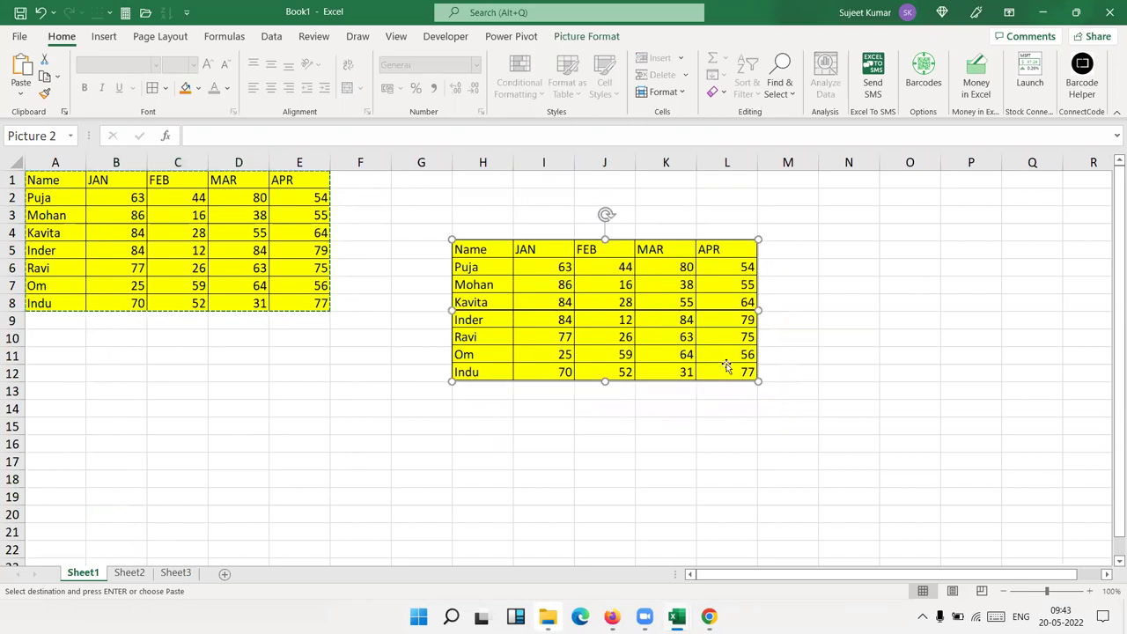
drag(756, 380, 689, 349)
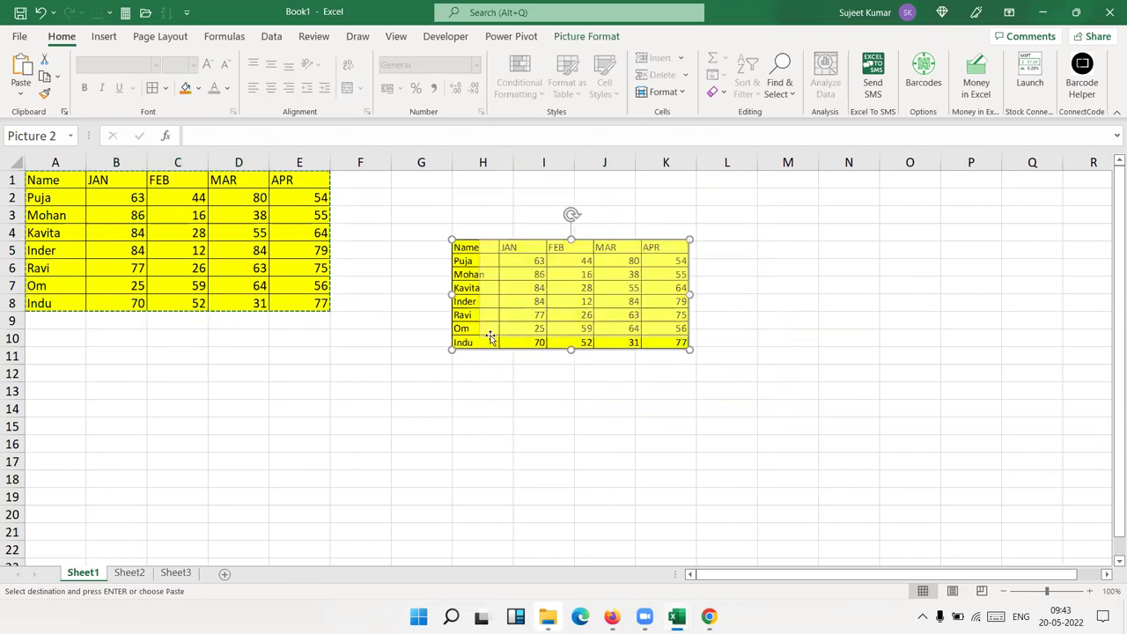
drag(460, 346, 479, 337)
mouse_move(565, 329)
mouse_down()
mouse_move(565, 305)
mouse_move(606, 322)
mouse_up()
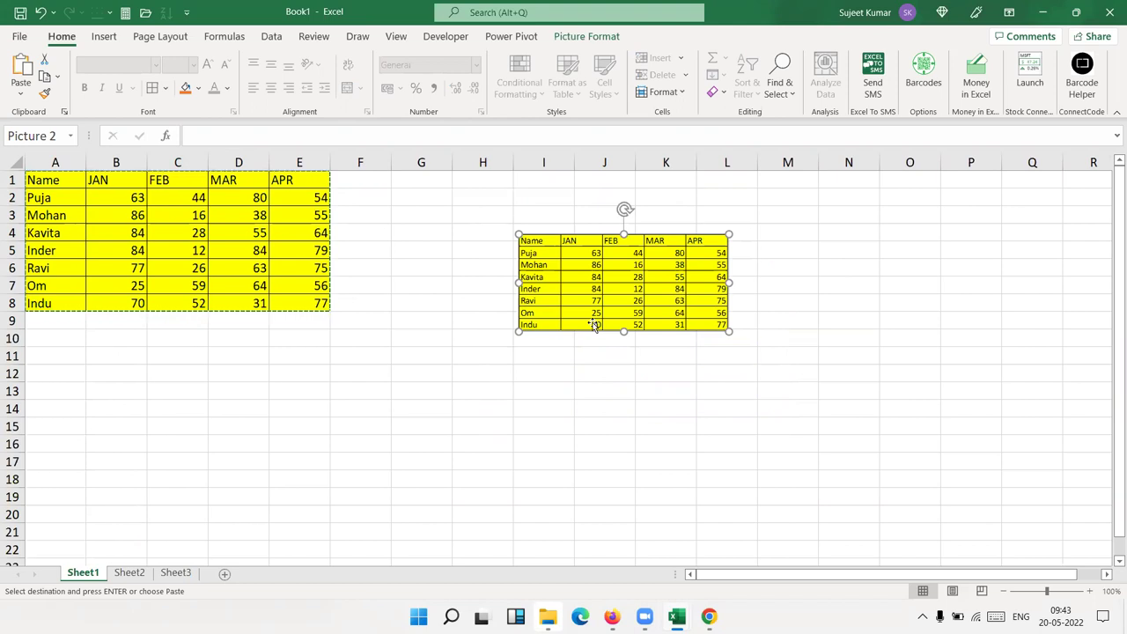
key(Delete)
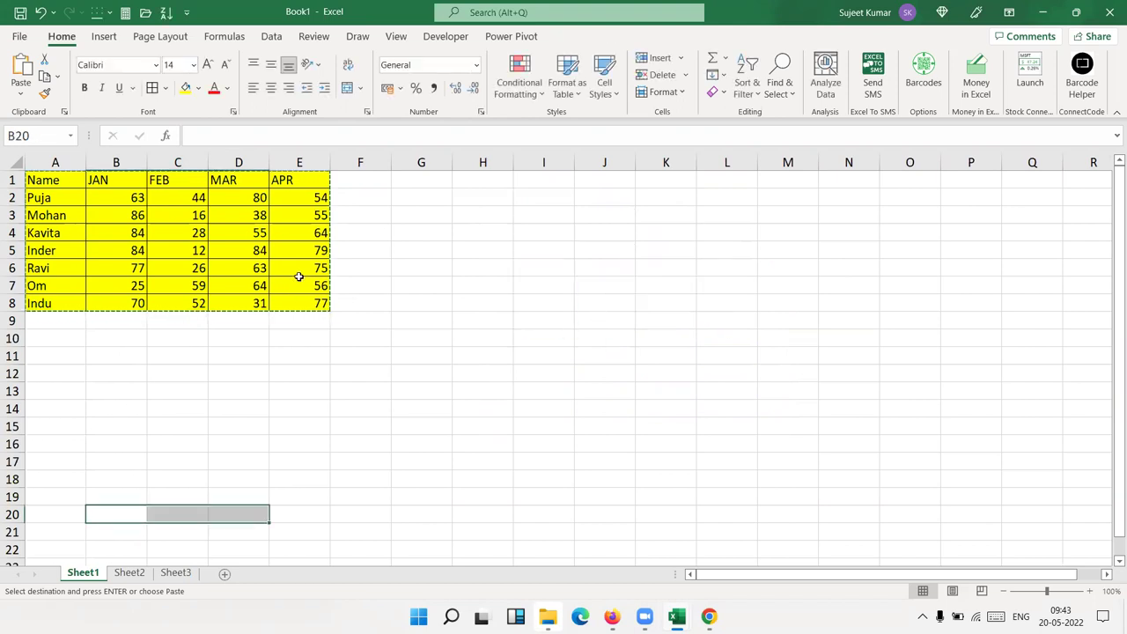
click(300, 276)
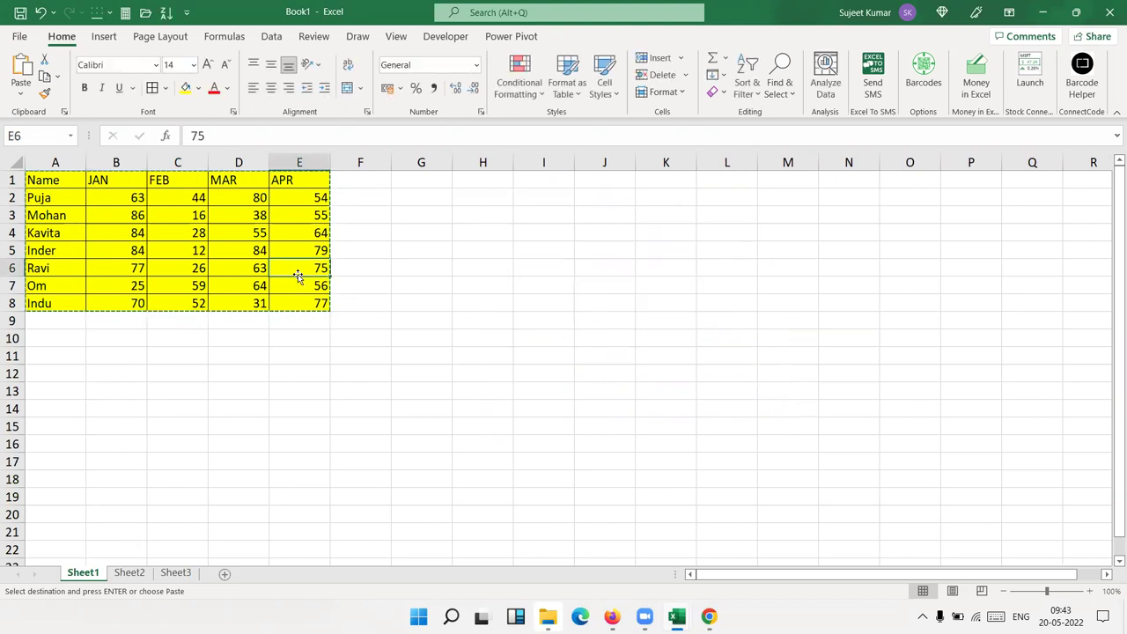
Paste a trial table picture at I1, delete it, and bring up the paste options at cell I2
click(527, 176)
click(21, 91)
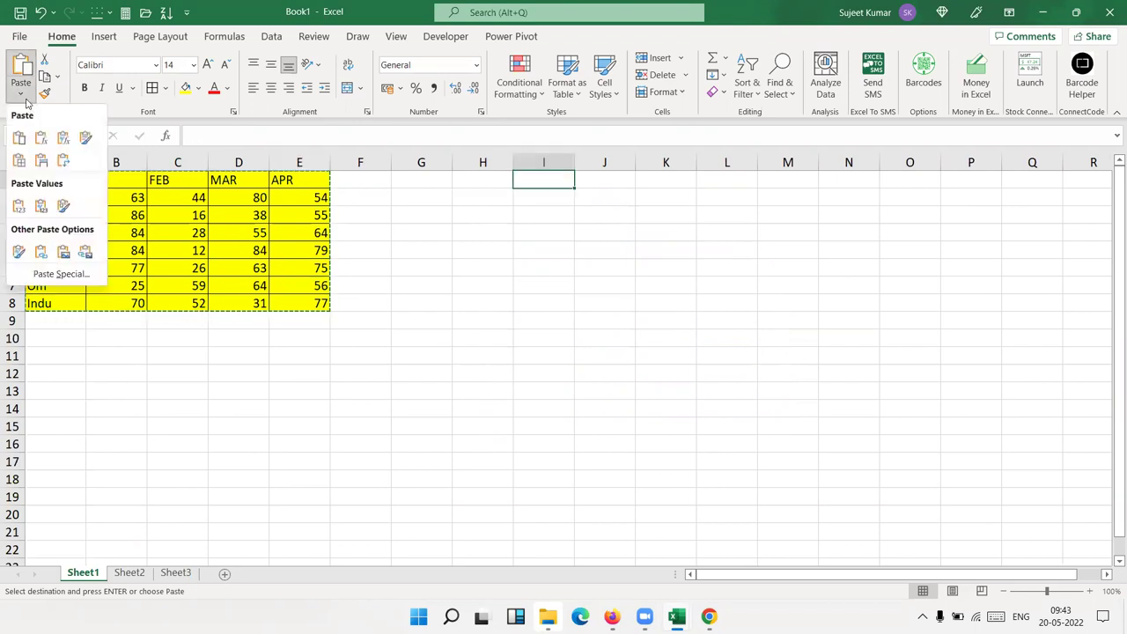
click(63, 254)
drag(75, 243, 172, 240)
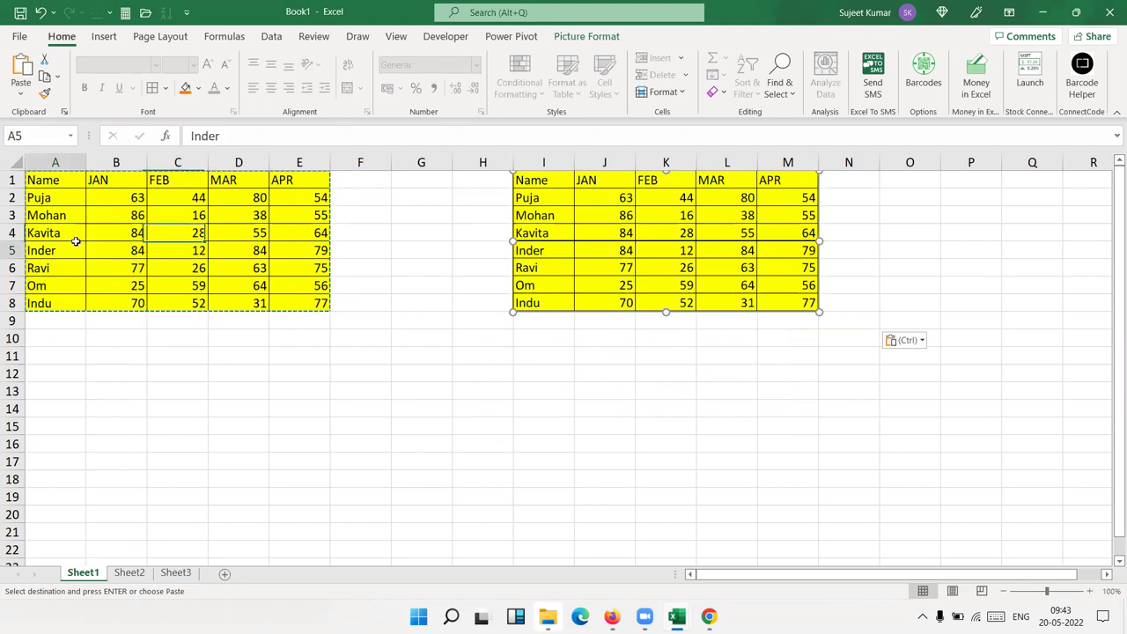
click(686, 236)
click(201, 269)
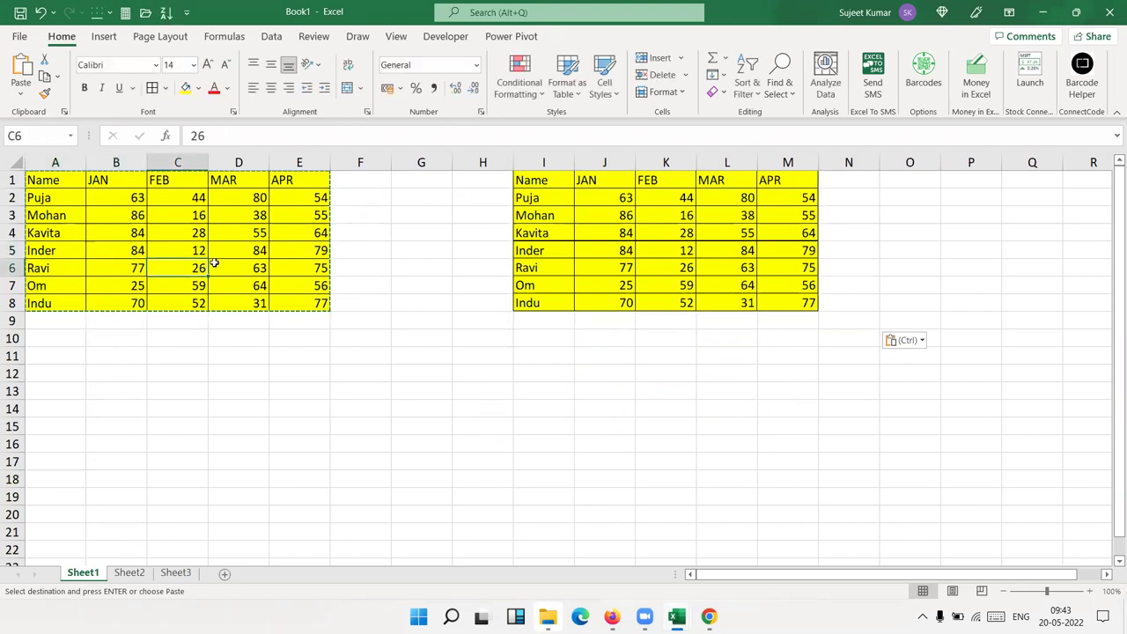
click(631, 246)
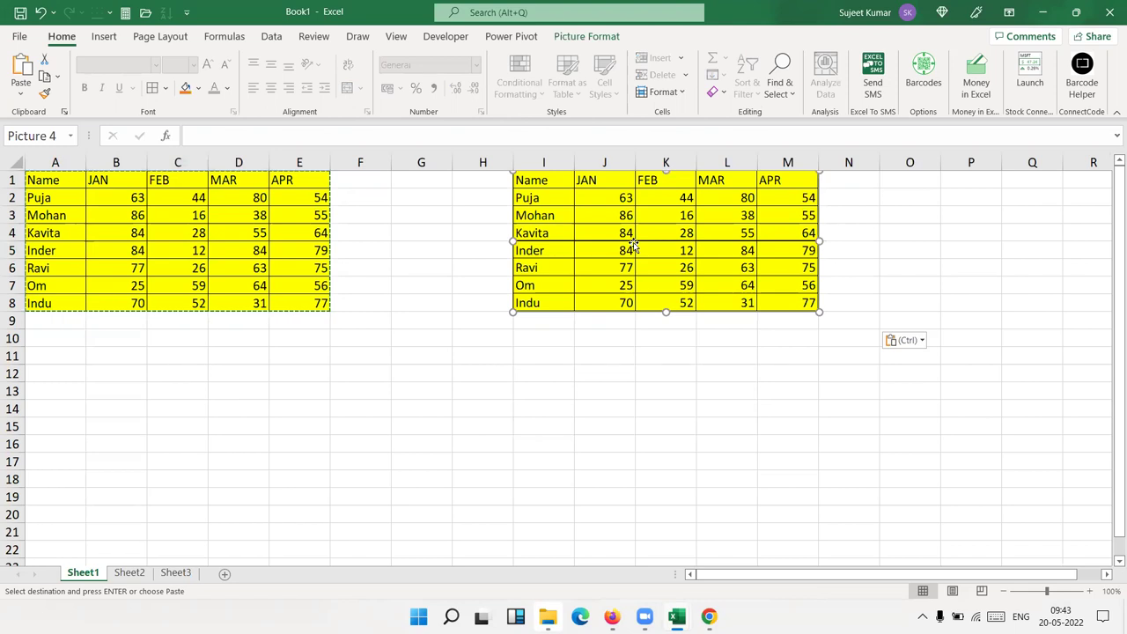
key(Delete)
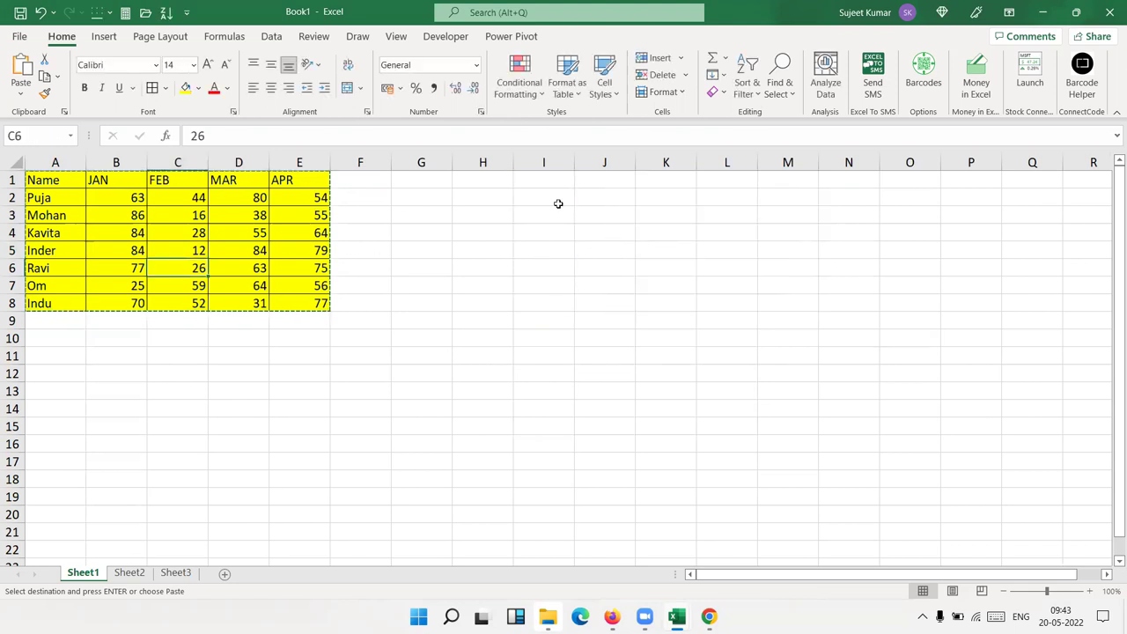
click(519, 196)
click(25, 101)
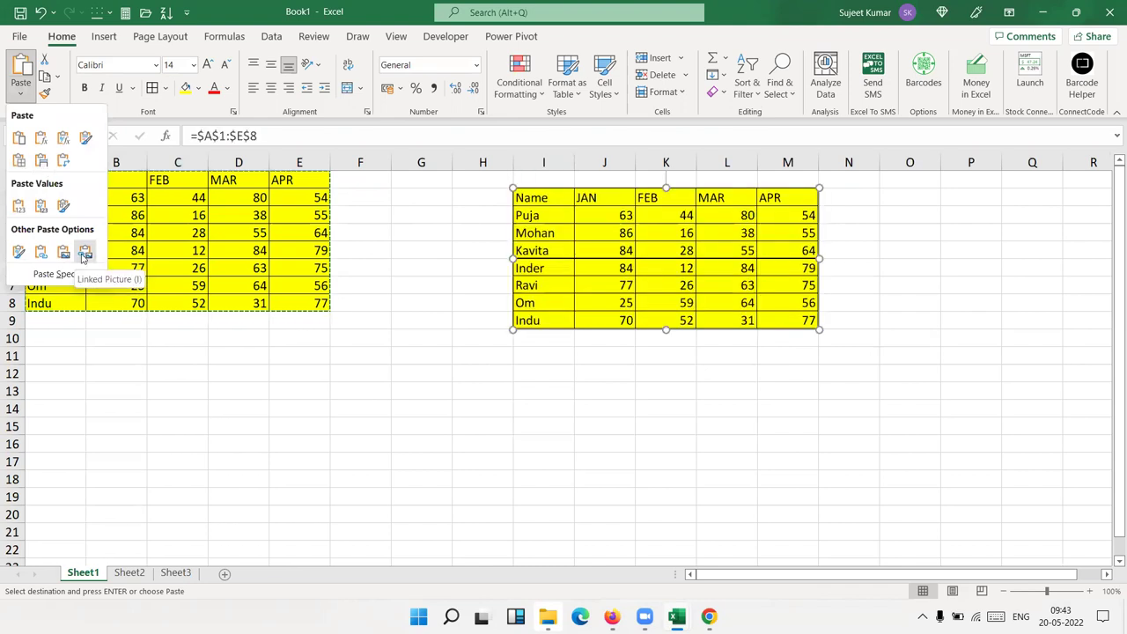
Paste the table as a linked picture and move it lower beside the data
click(85, 254)
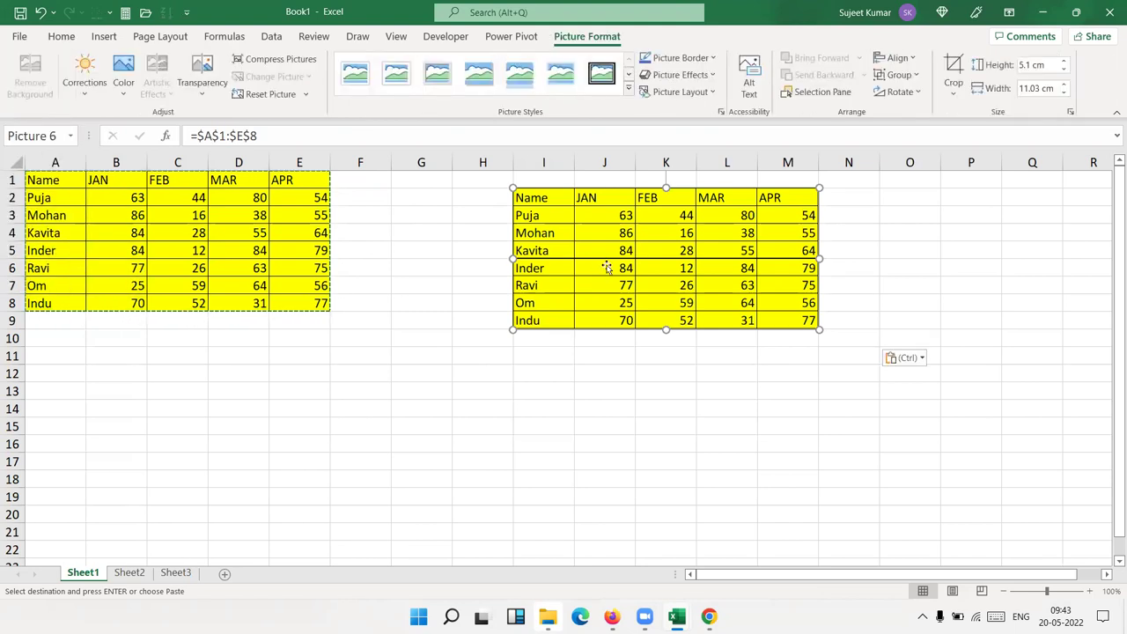
mouse_move(606, 267)
mouse_down()
mouse_move(486, 309)
mouse_move(631, 325)
mouse_up()
click(88, 249)
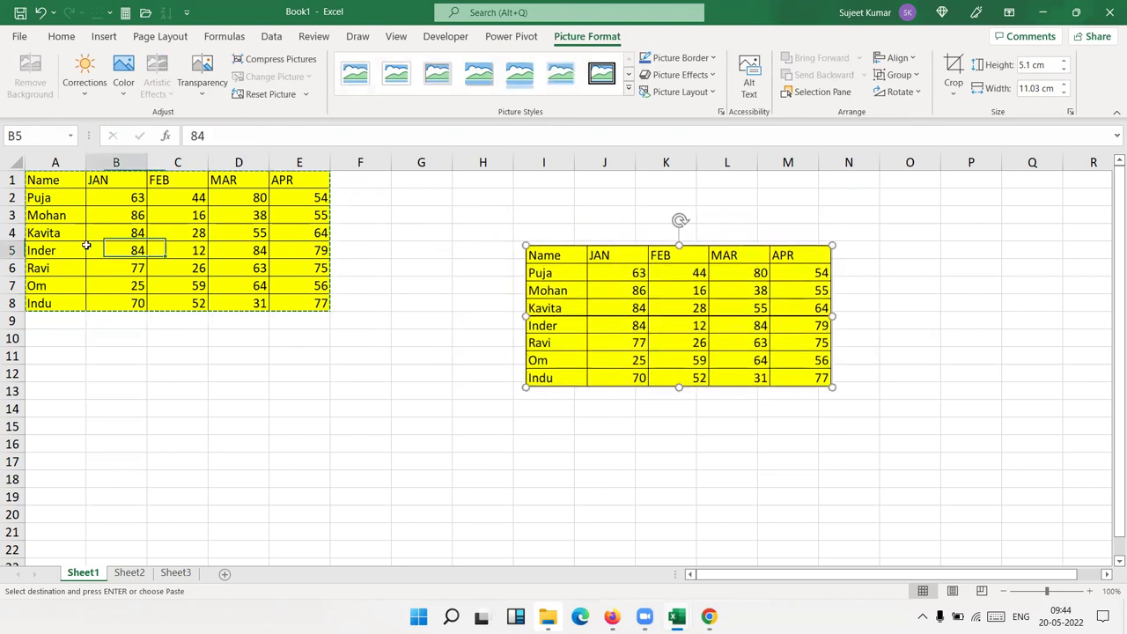
Fill Inder's row A5:E5 dark green
drag(66, 248, 299, 250)
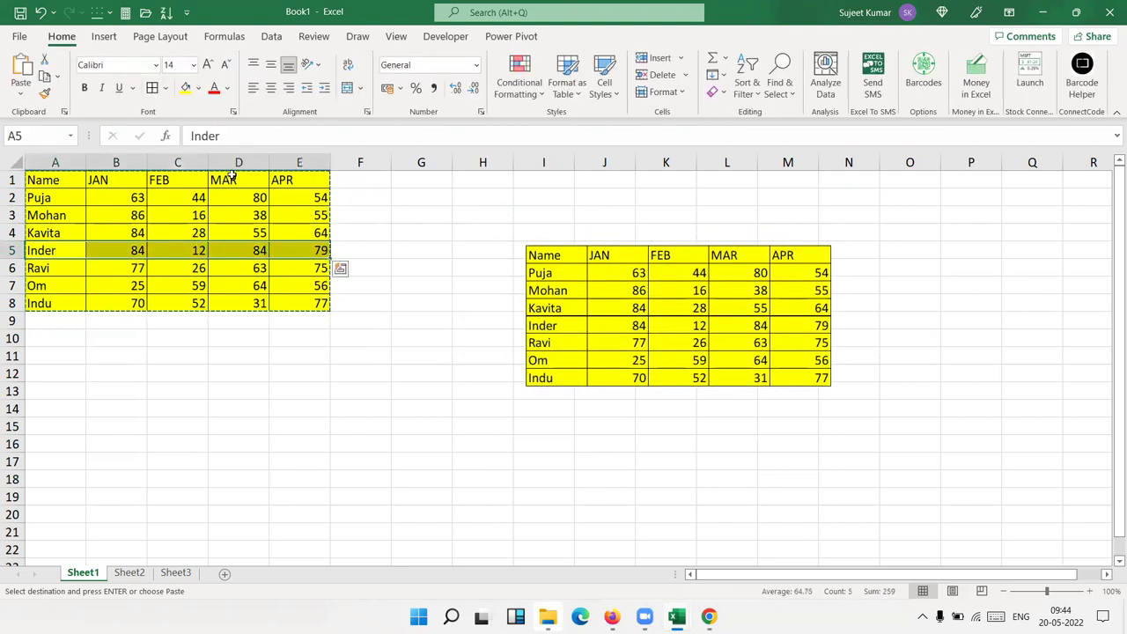
click(199, 88)
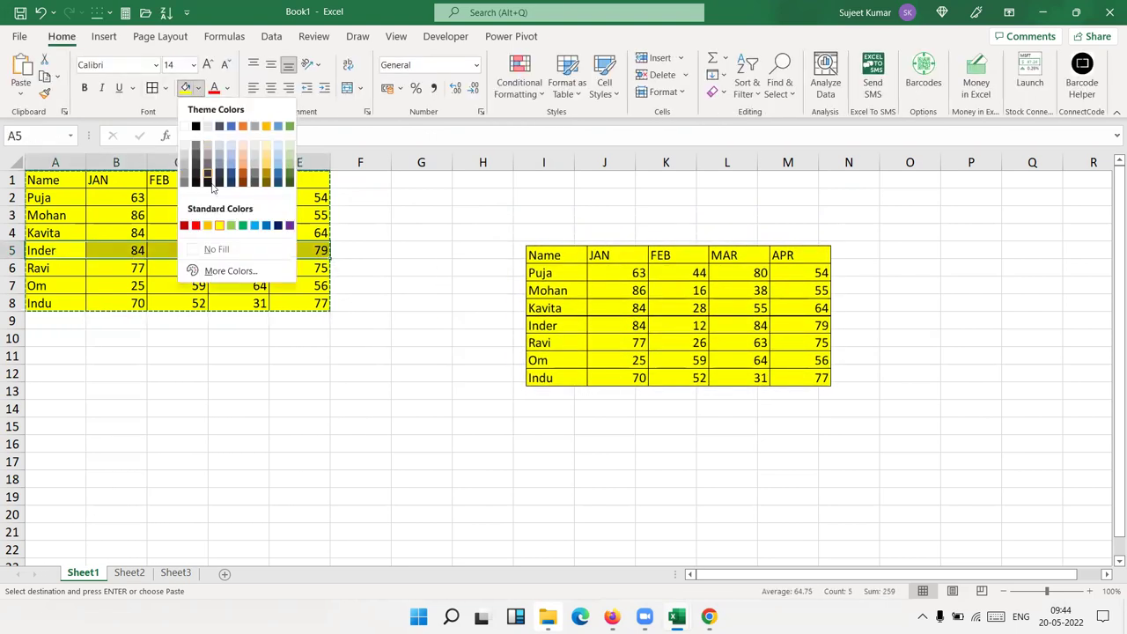
click(243, 227)
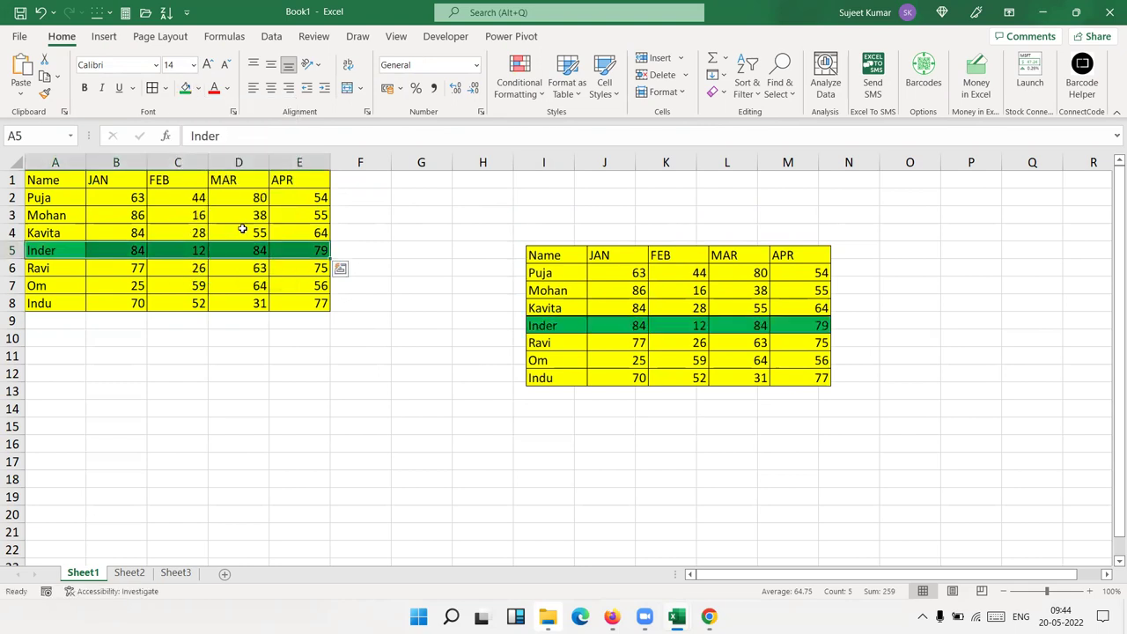
Change Inder's FEB score in C5 to 120
click(238, 291)
click(199, 254)
text(120.)
key(Return)
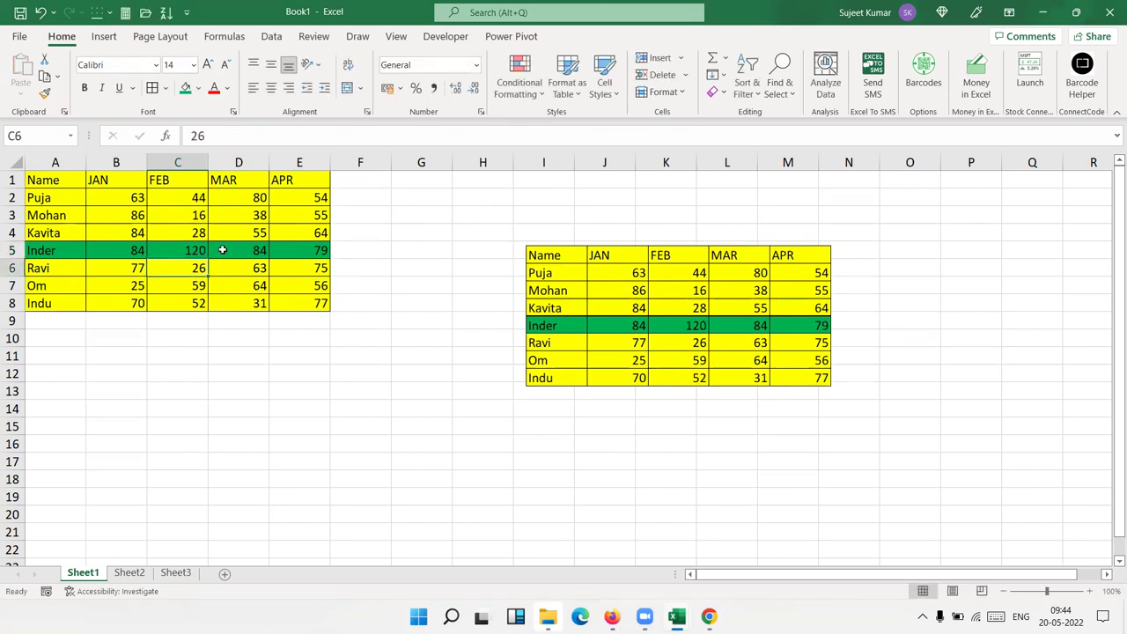
Nudge the linked picture and resize it back to about its original size
drag(589, 302, 580, 299)
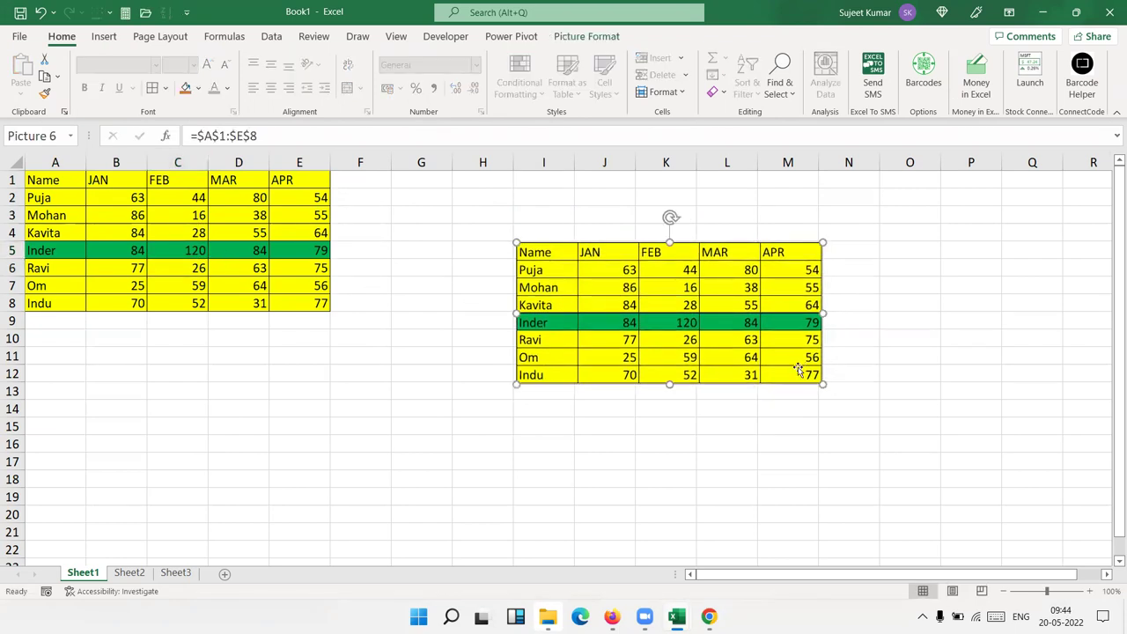
drag(821, 385, 784, 366)
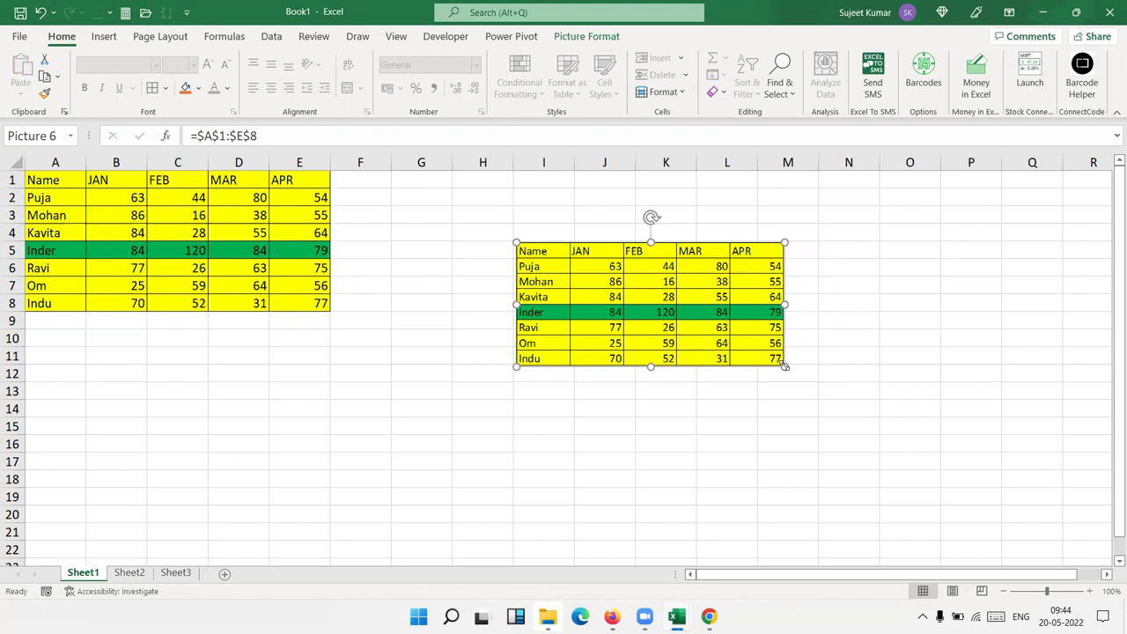
drag(784, 366, 797, 375)
Duplicate Indu's row 8 into row 9 (70, 52, 31, 77) with Ctrl+D
click(49, 297)
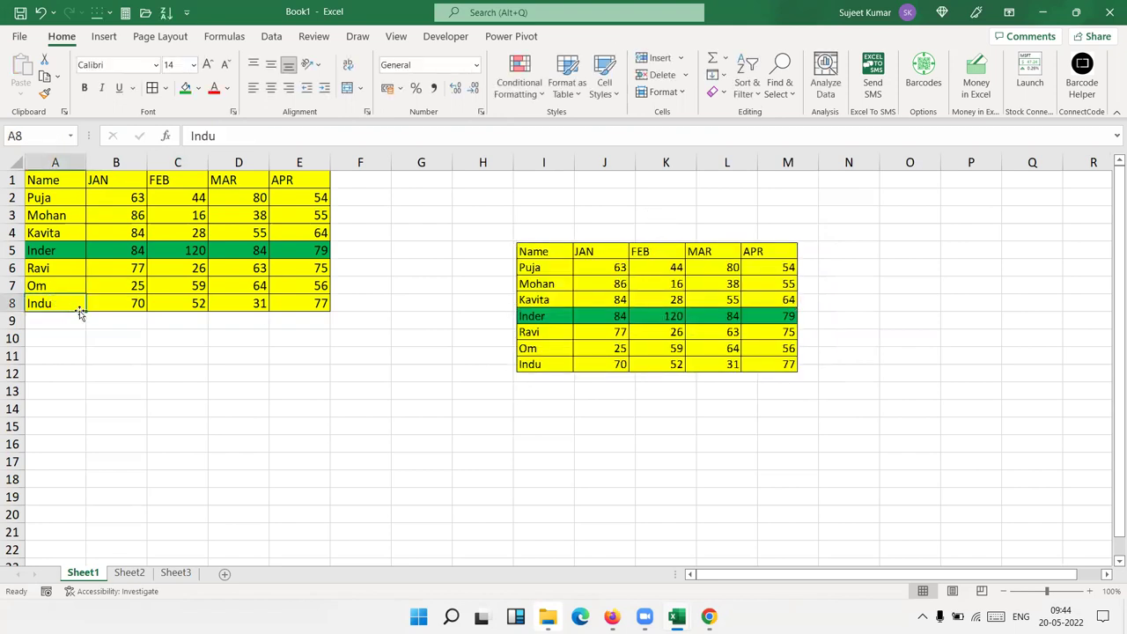
mouse_move(84, 310)
mouse_down()
mouse_move(88, 328)
mouse_move(290, 326)
mouse_up()
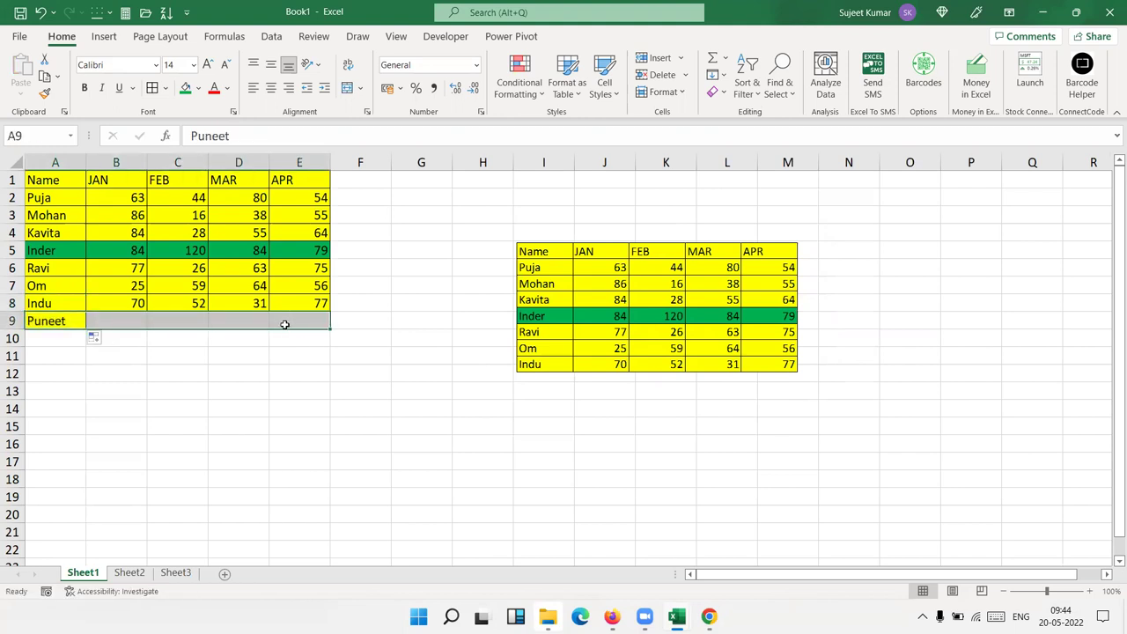
key(ctrl+d)
click(587, 330)
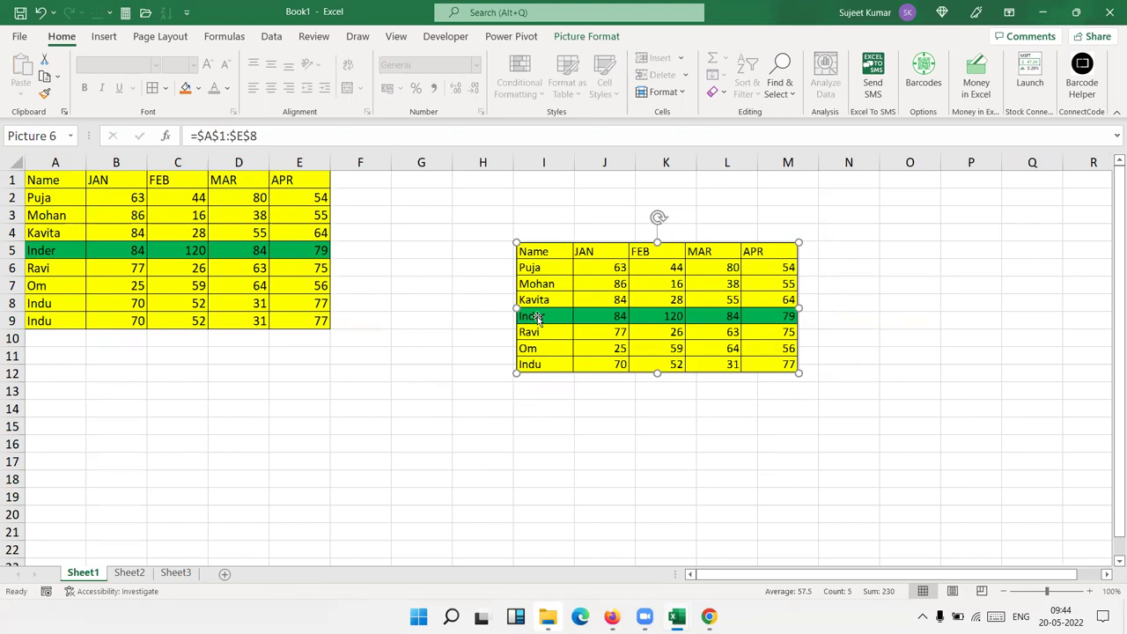
Edit the linked picture's source range so it includes row 9
click(215, 135)
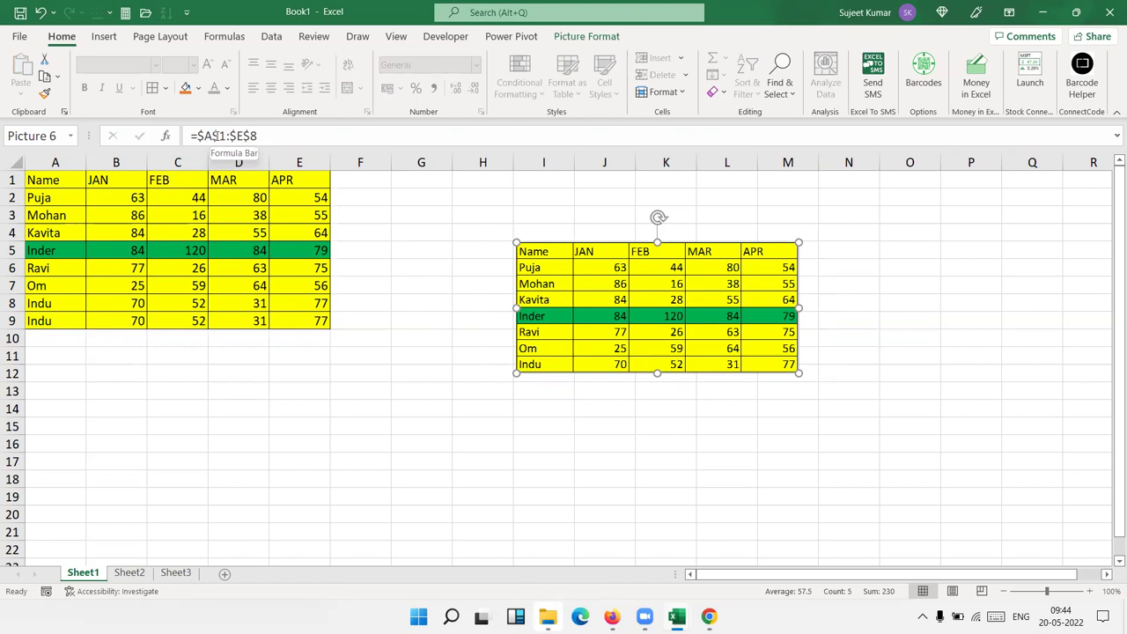
click(273, 142)
key(BackSpace)
text(9)
key(Return)
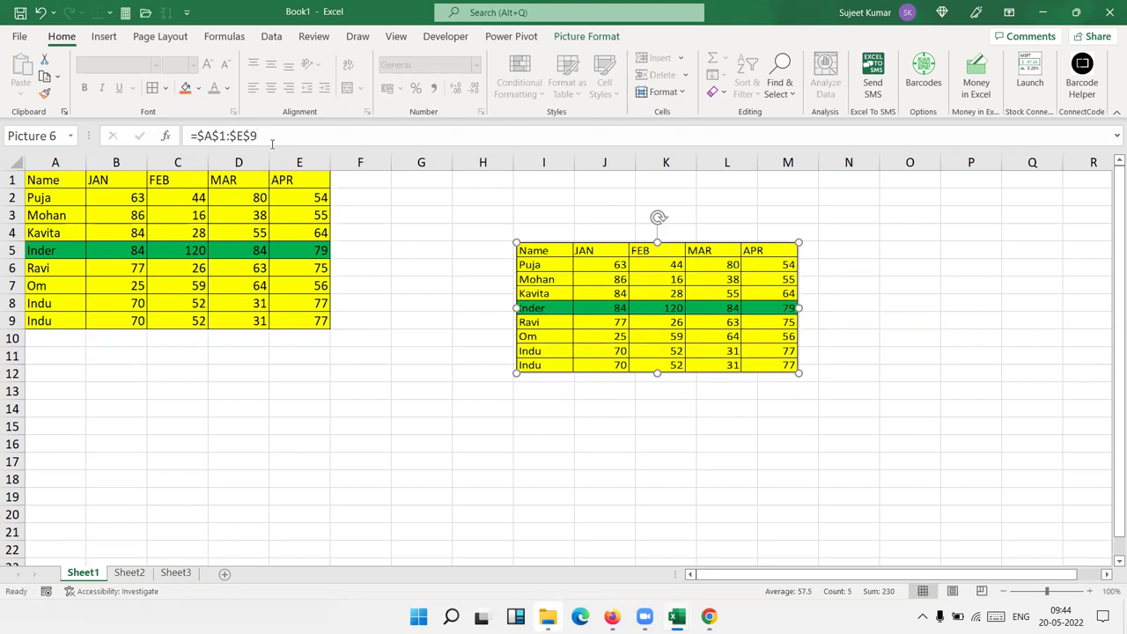
Fill A9 with the name Puneet and delete the linked table picture
click(48, 305)
drag(85, 311, 84, 325)
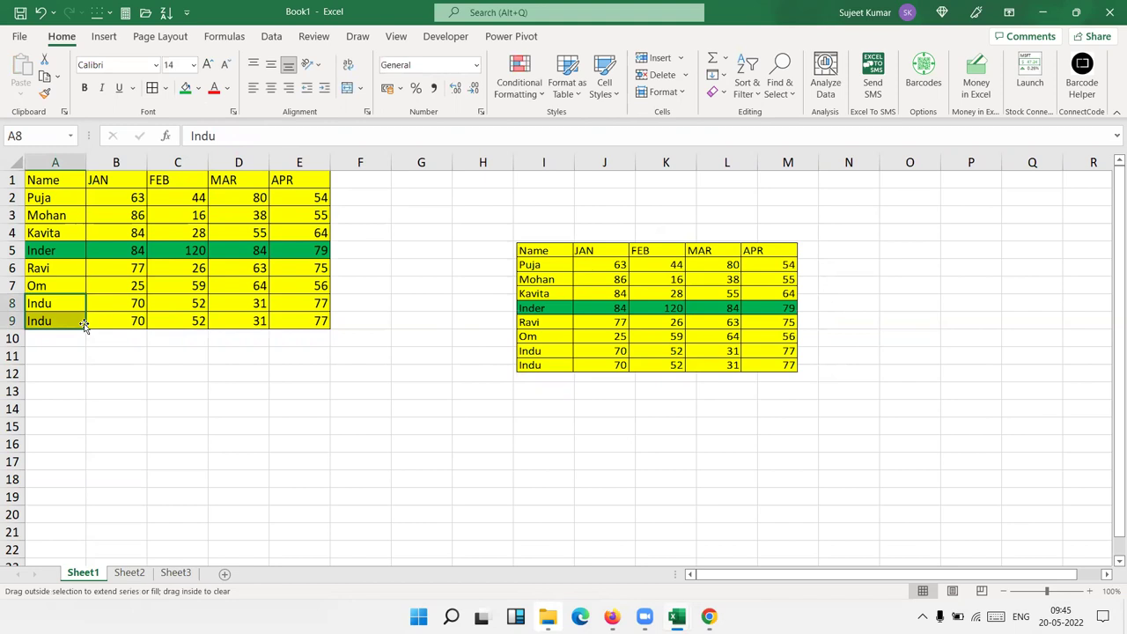
click(621, 337)
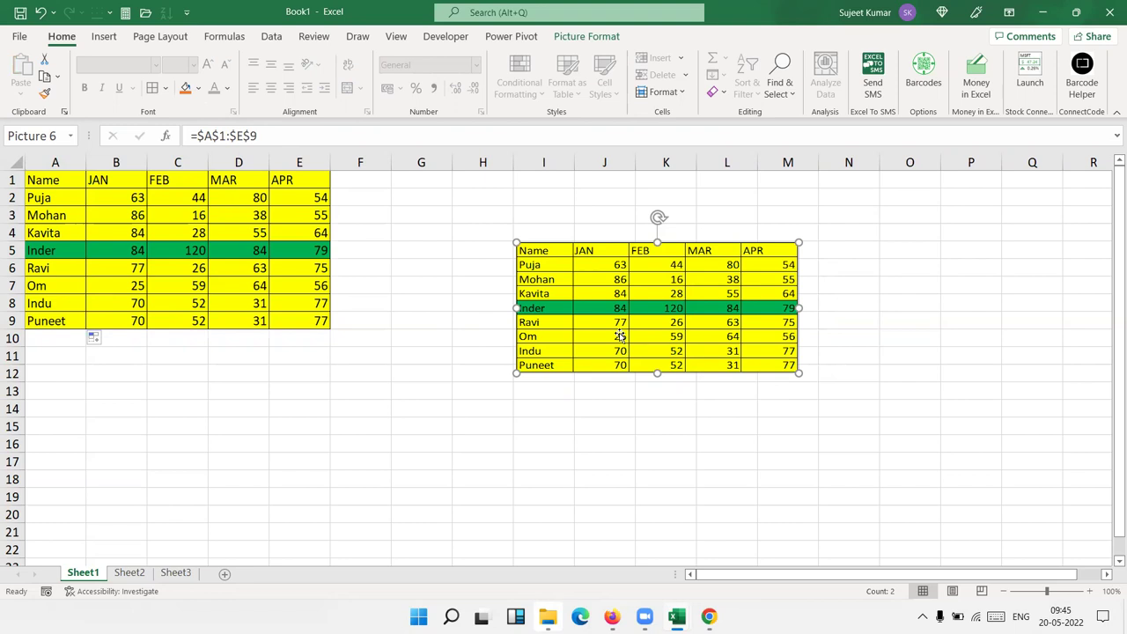
key(Delete)
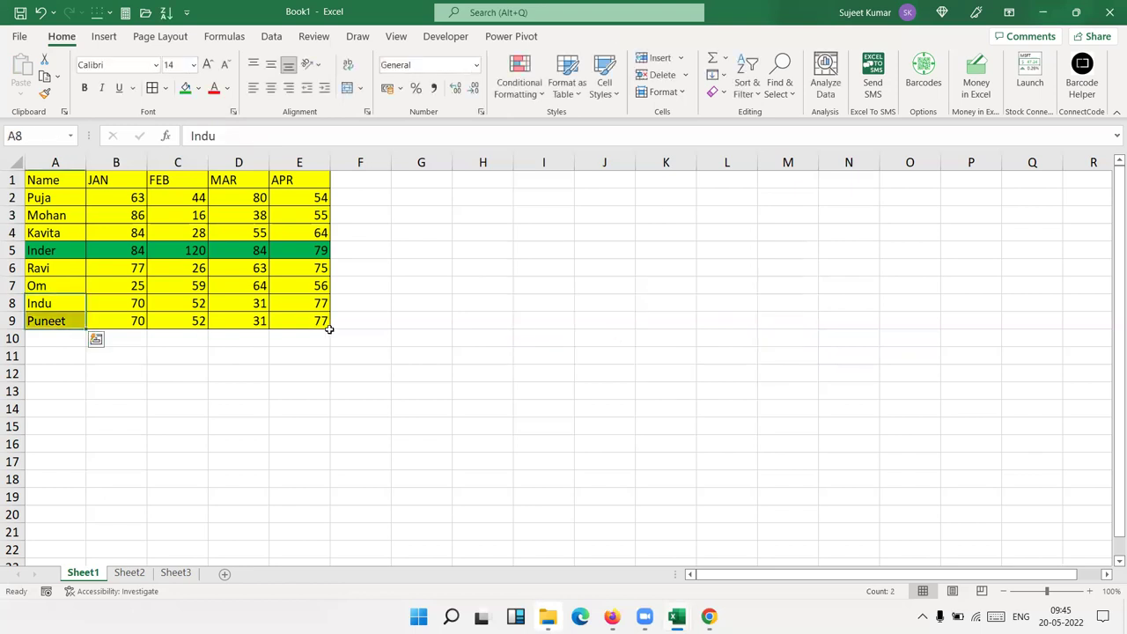
Copy the table A1:E9 and start a blank document in Word
drag(319, 320, 54, 178)
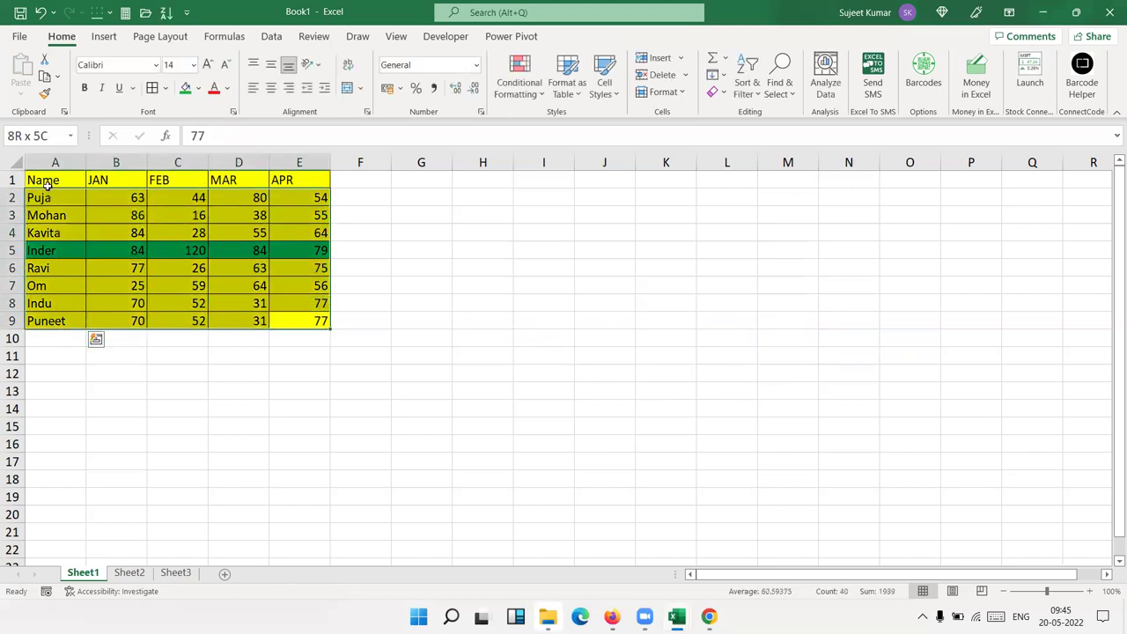
key(ctrl+c)
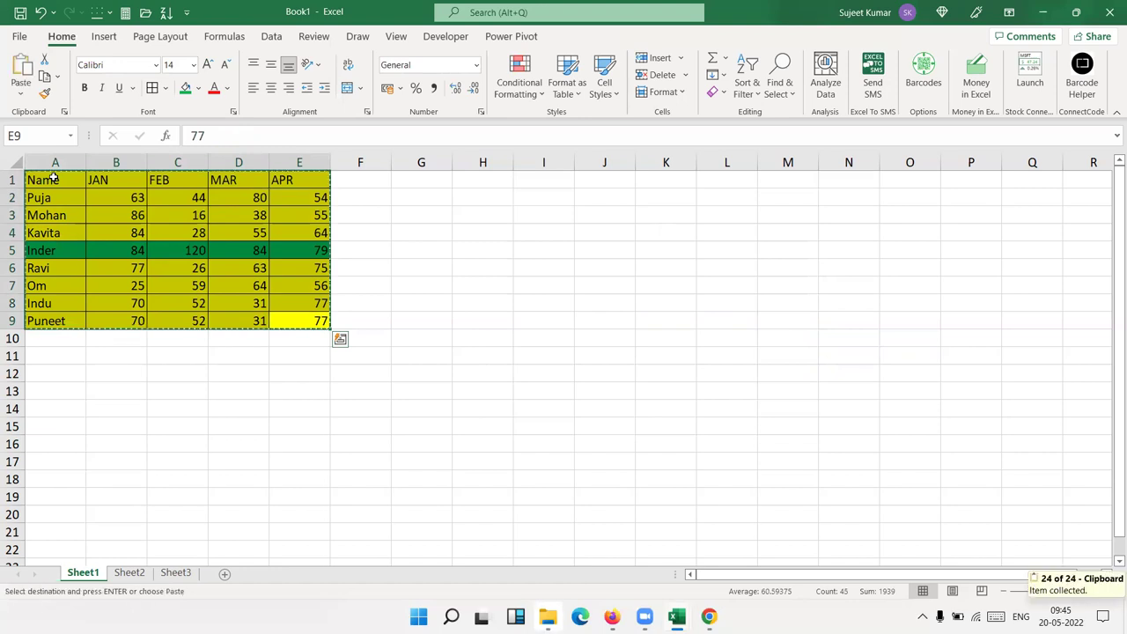
key(super)
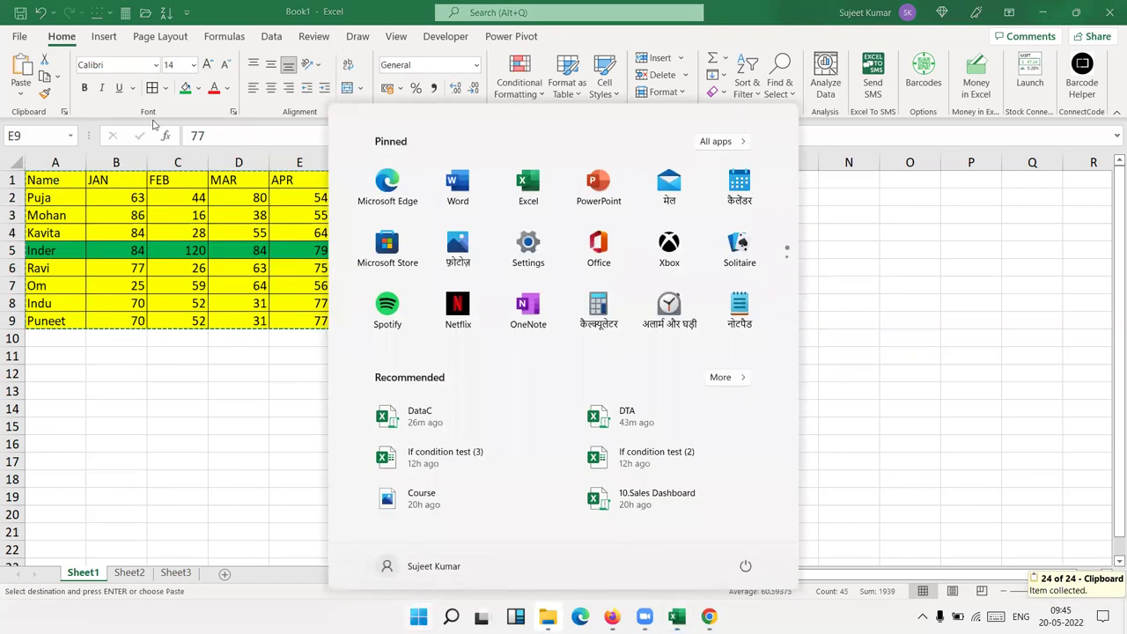
click(464, 191)
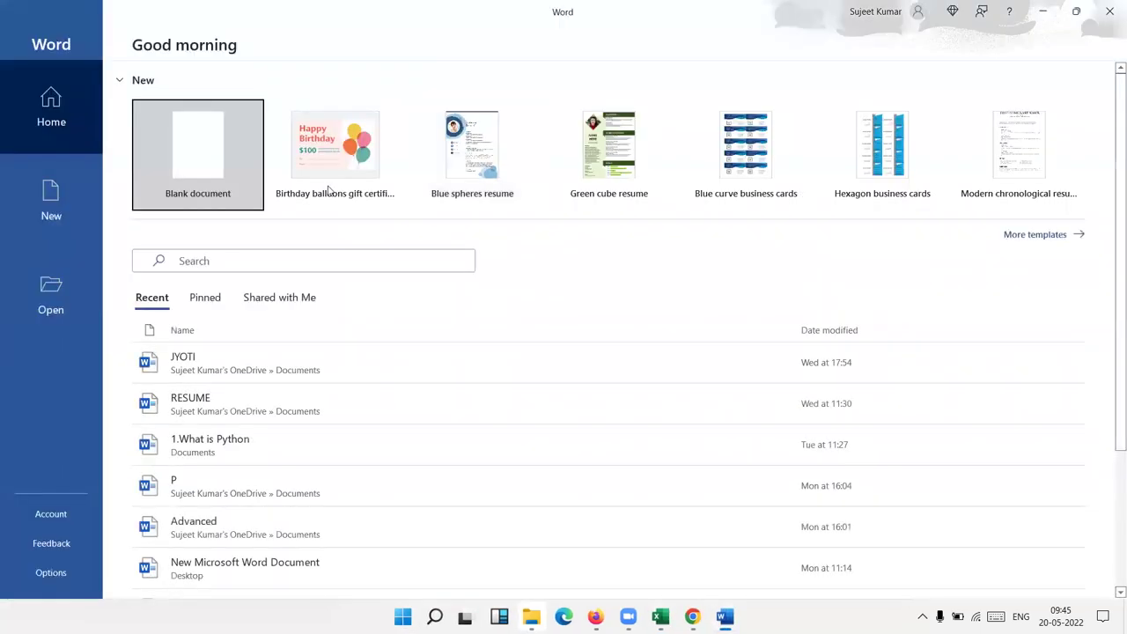
click(190, 154)
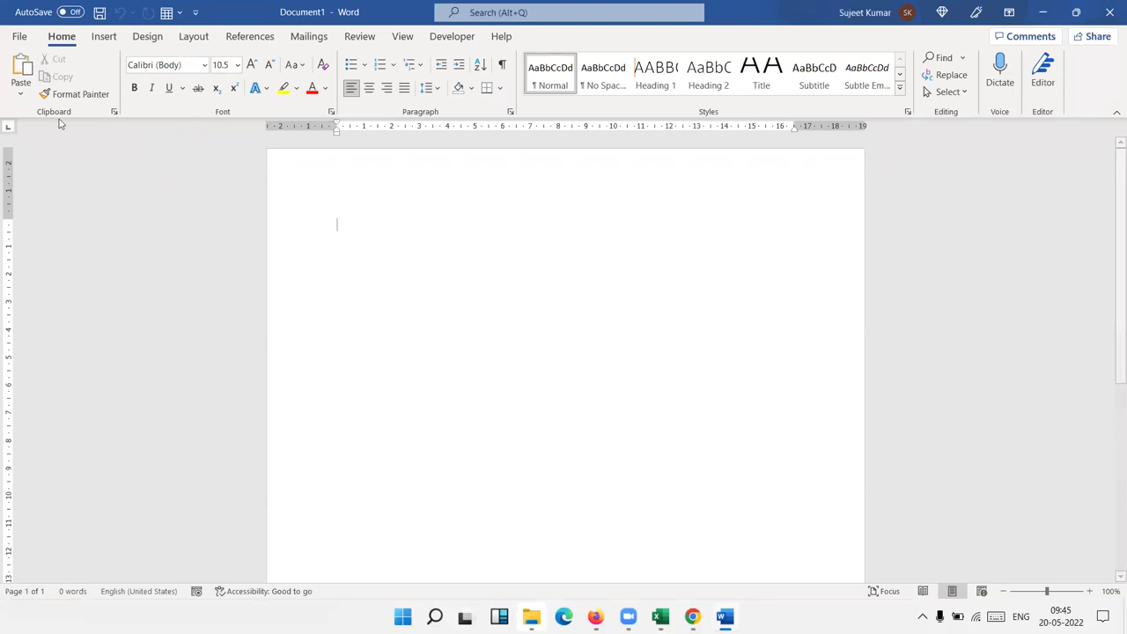
Paste-link the table into Word as a Microsoft Excel Worksheet Object and enlarge it slightly
click(21, 90)
click(40, 159)
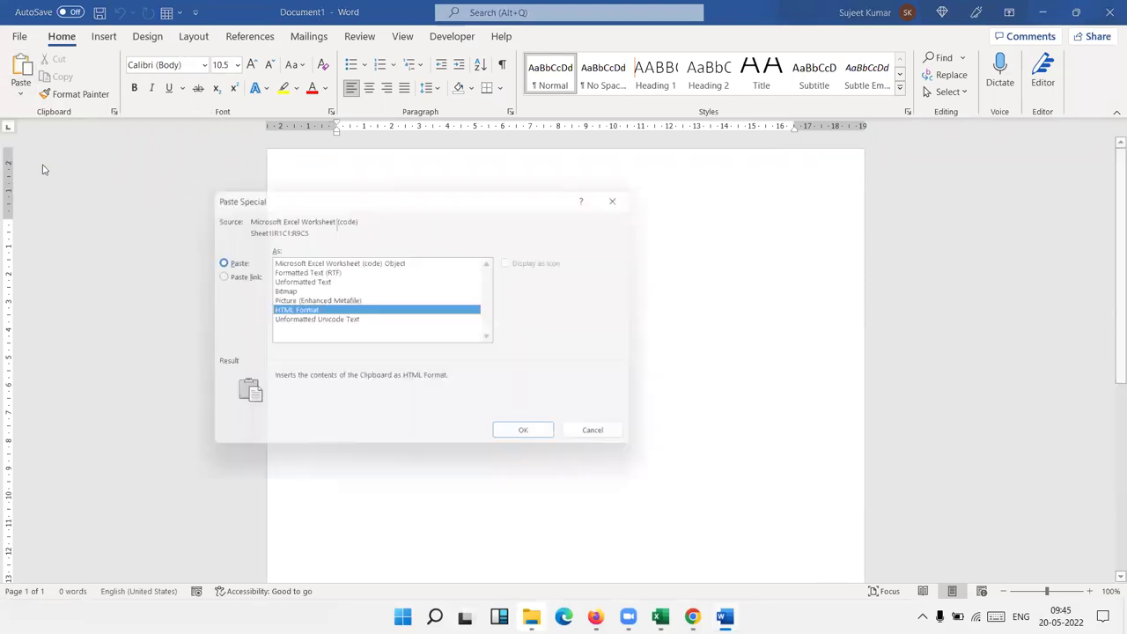
click(234, 278)
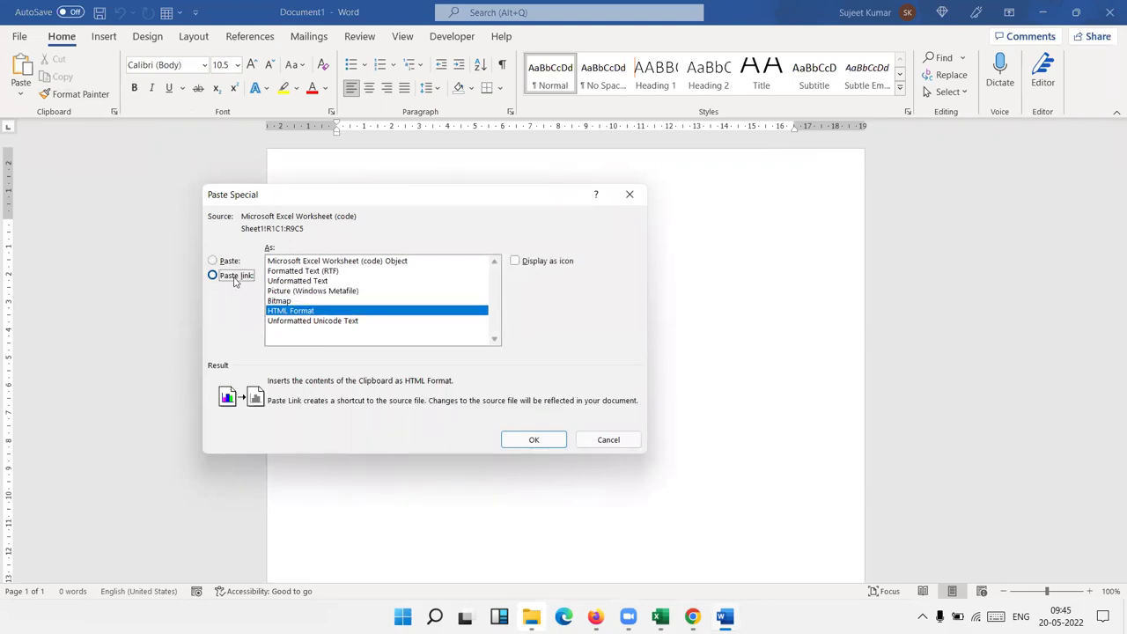
click(277, 261)
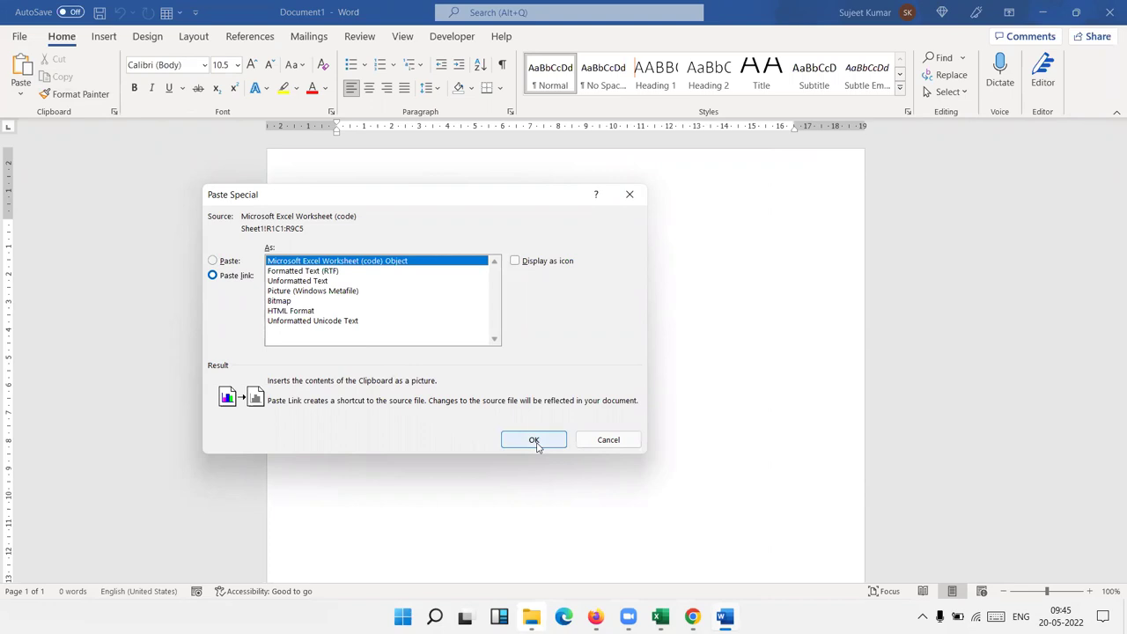
click(535, 441)
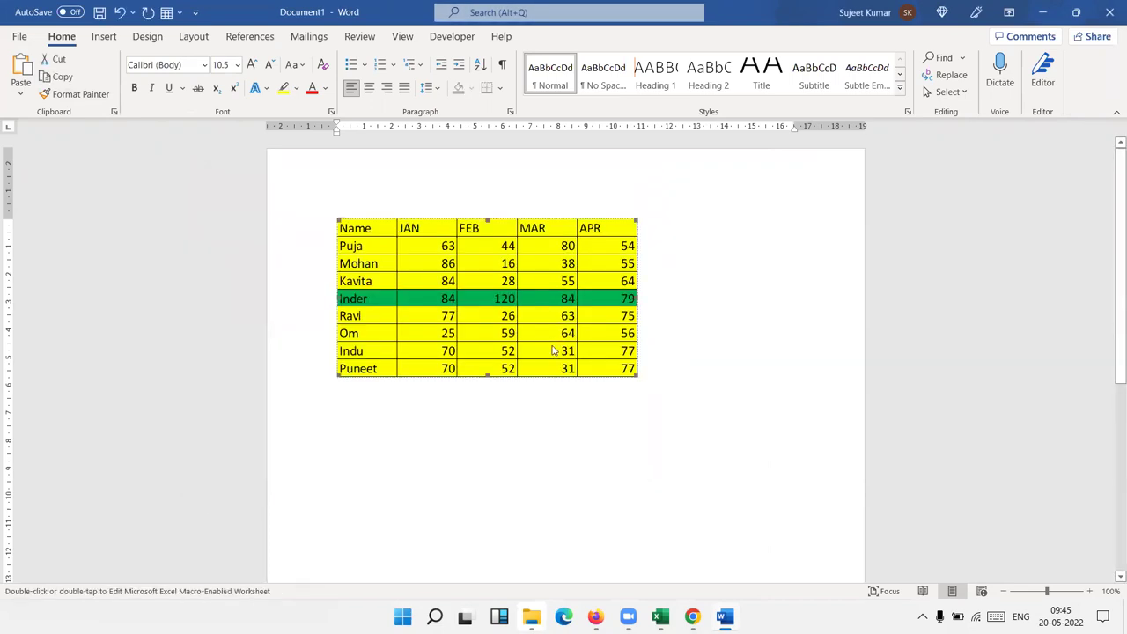
mouse_move(635, 377)
mouse_down()
mouse_move(722, 421)
mouse_move(762, 459)
mouse_move(829, 478)
mouse_up()
mouse_move(762, 440)
mouse_down()
mouse_move(764, 451)
mouse_move(725, 422)
mouse_up()
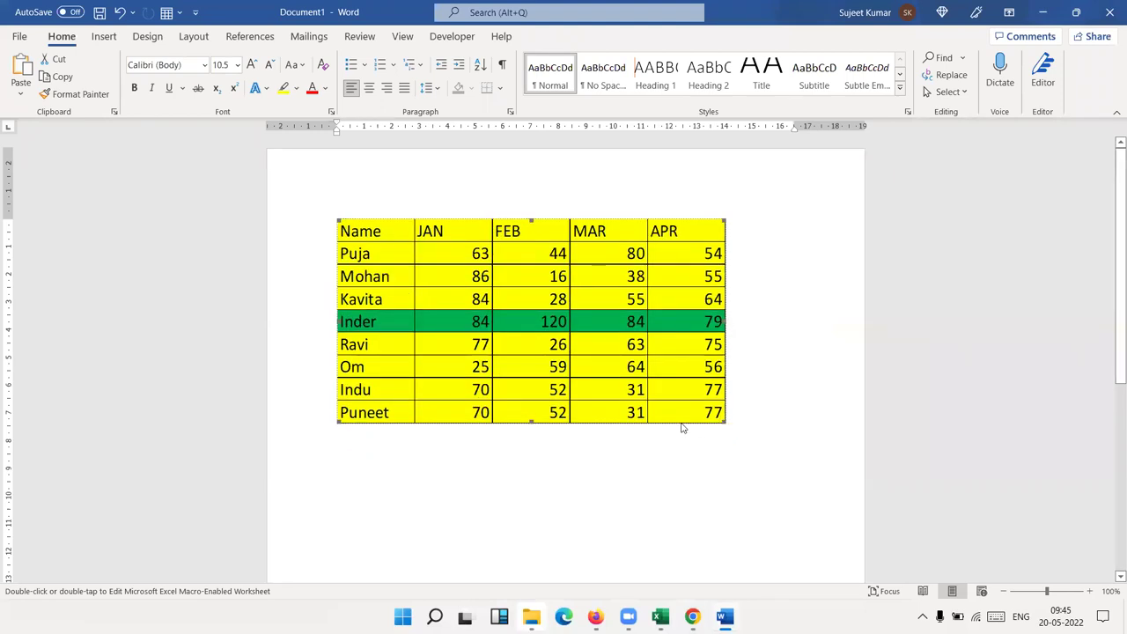
Fill Indu's row A8:E8 green in Excel and confirm Word's linked table shows it green
key(alt+Tab)
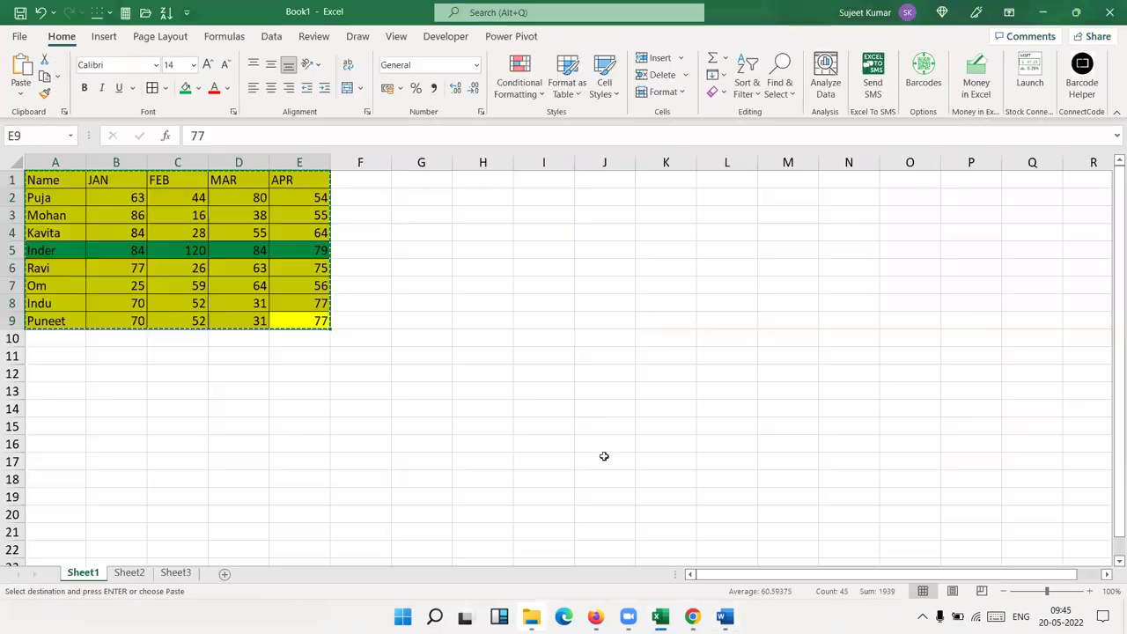
click(67, 305)
drag(149, 306, 298, 305)
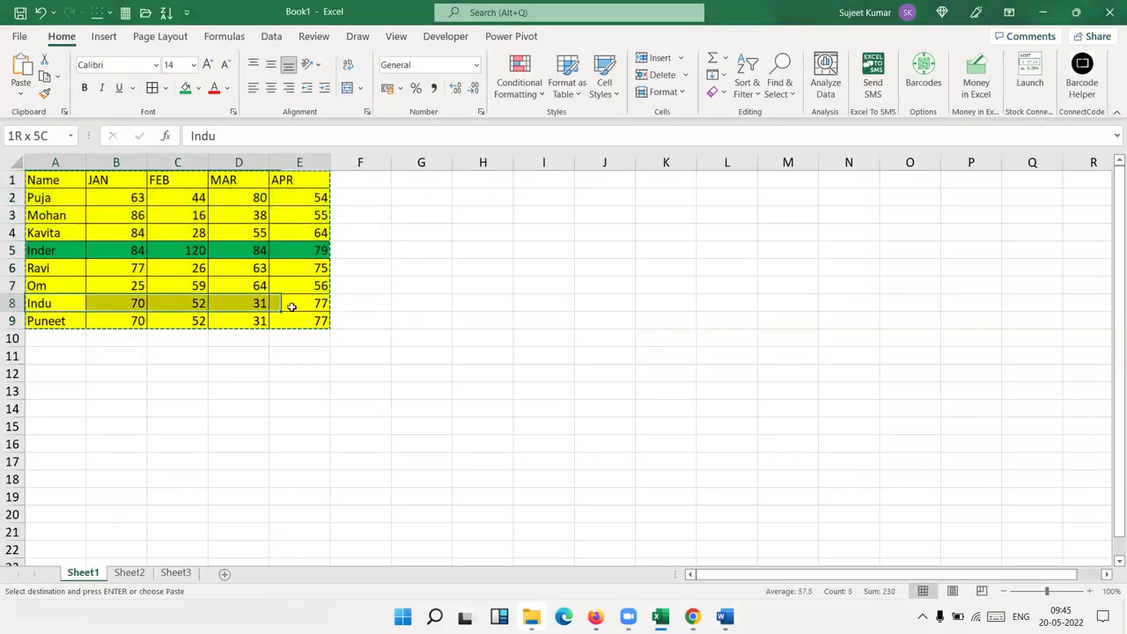
click(185, 87)
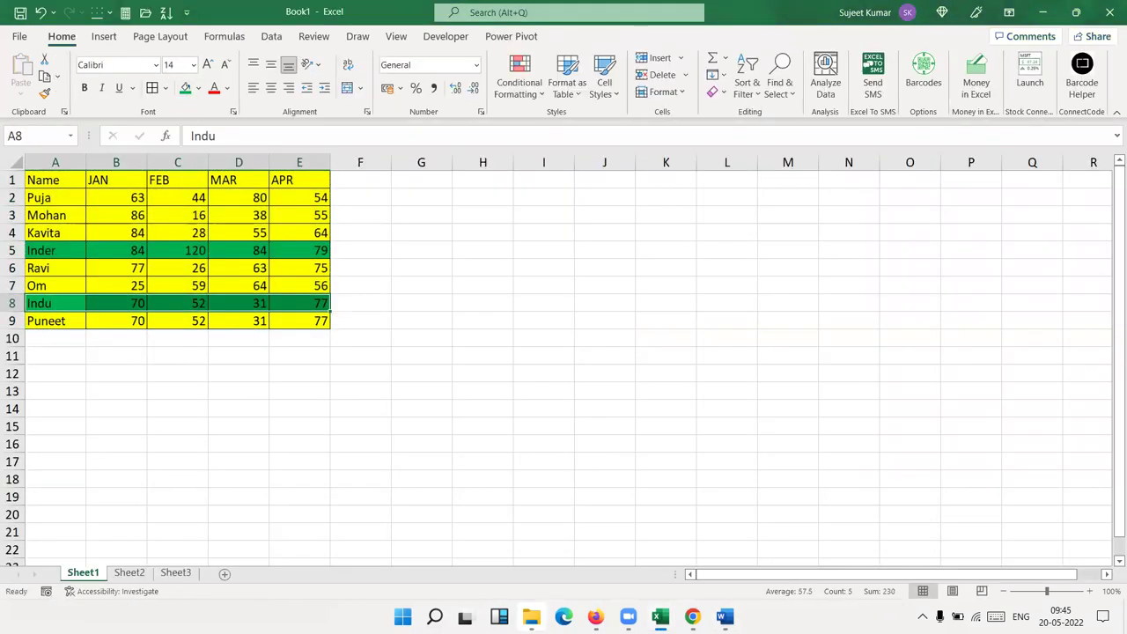
click(724, 616)
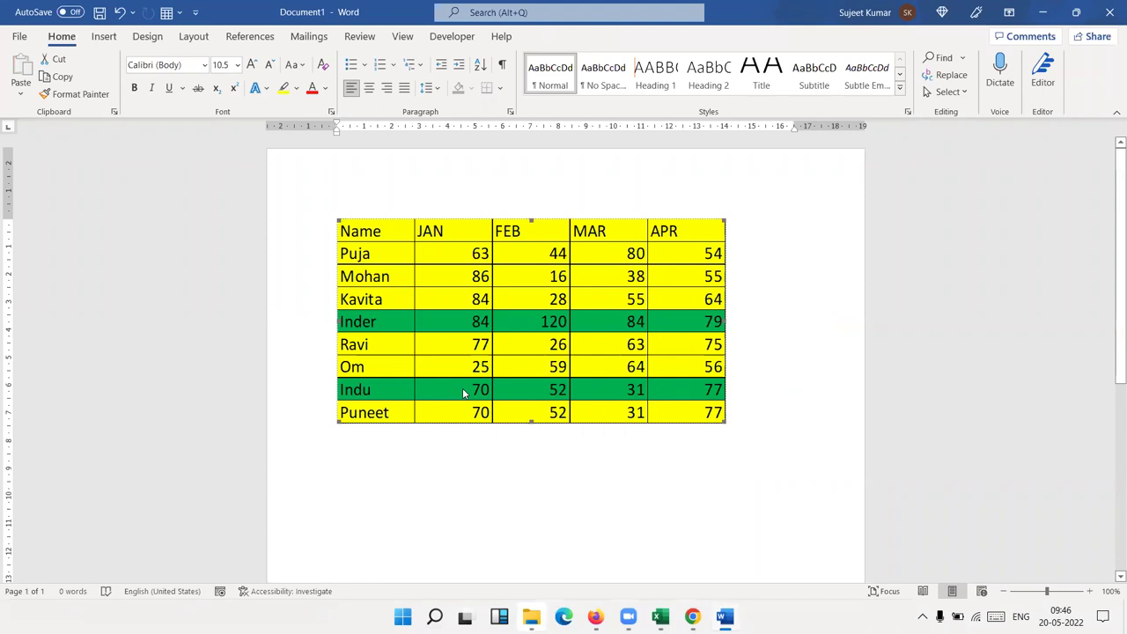
key(super)
Start a blank PowerPoint presentation and delete the slide's title and subtitle placeholders
text(pp)
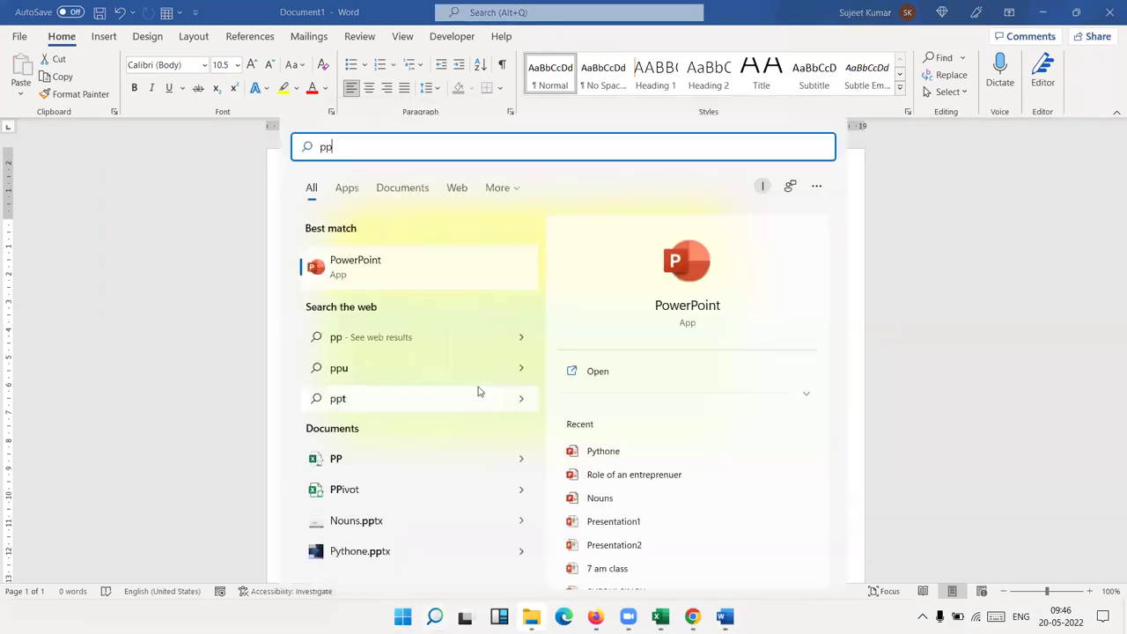
click(662, 261)
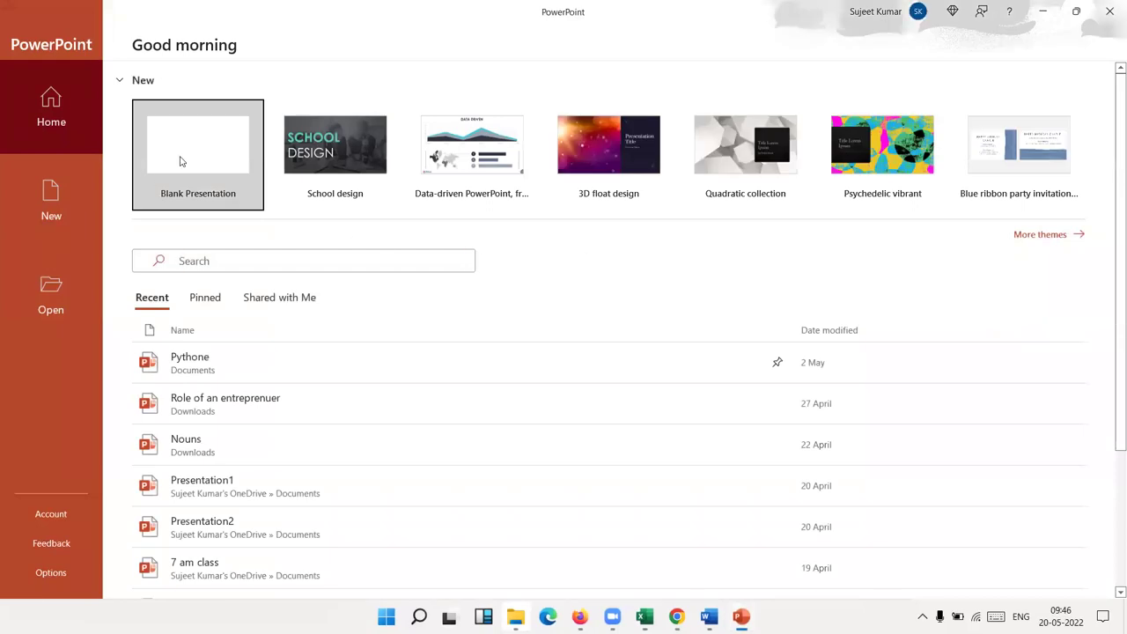
click(181, 161)
click(418, 197)
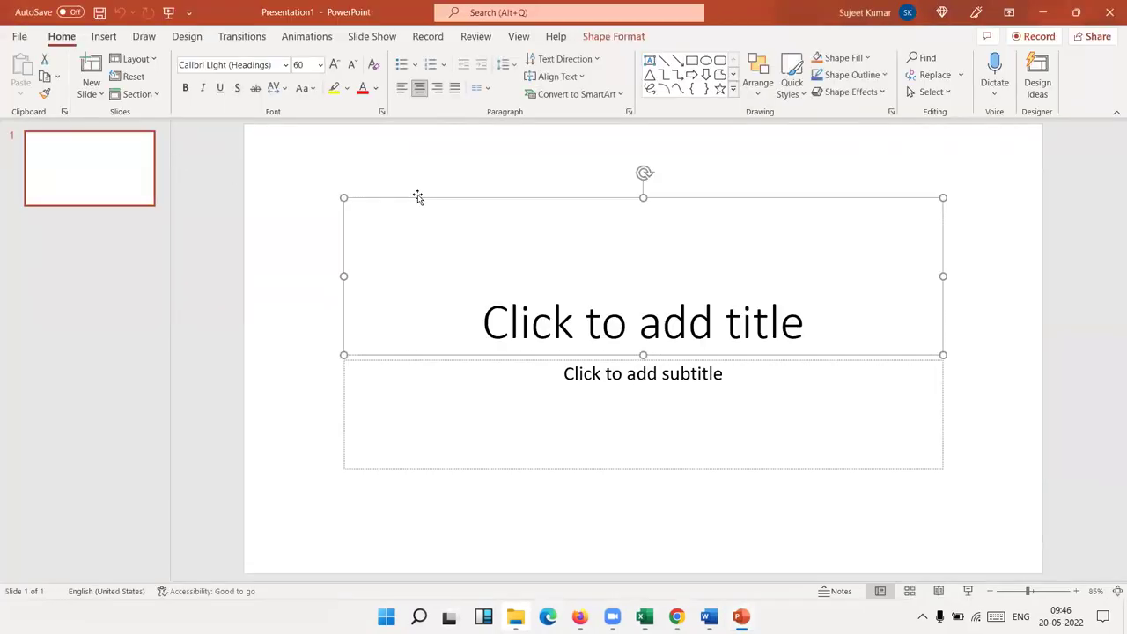
key(Delete)
right_click(417, 197)
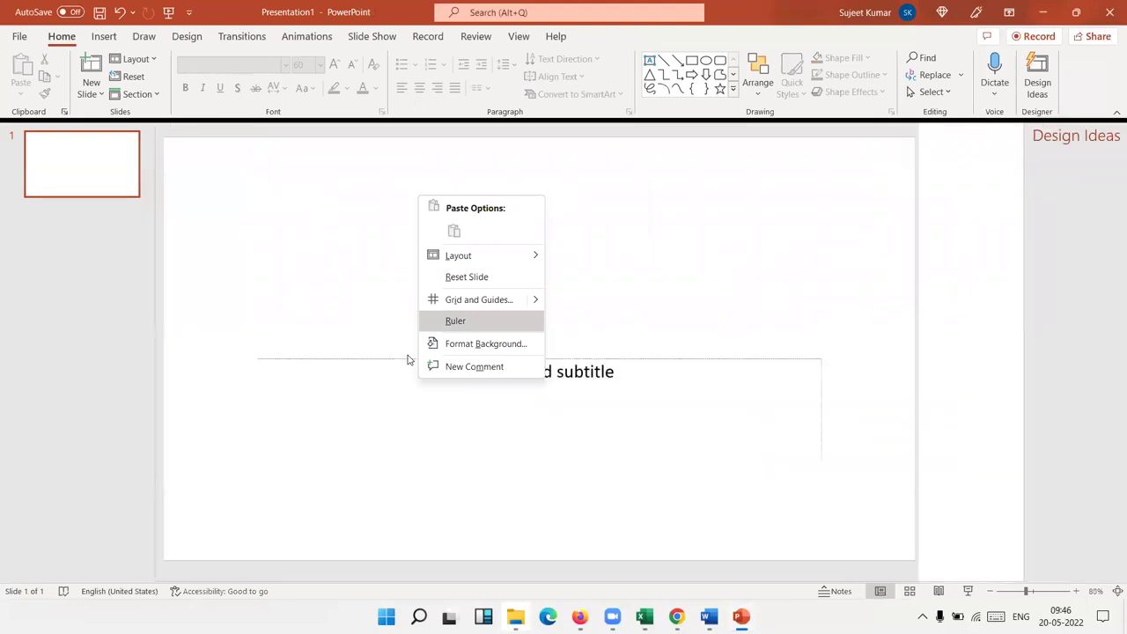
click(398, 360)
click(395, 360)
key(Delete)
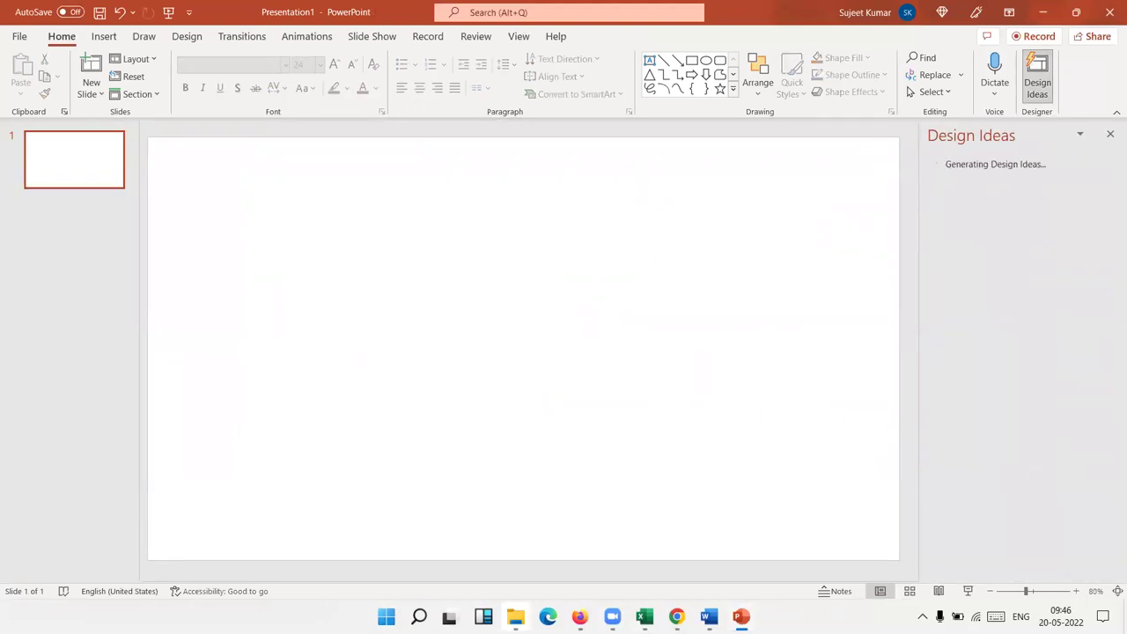
Copy the updated Excel table A1:E9 and return to PowerPoint
mouse_move(644, 616)
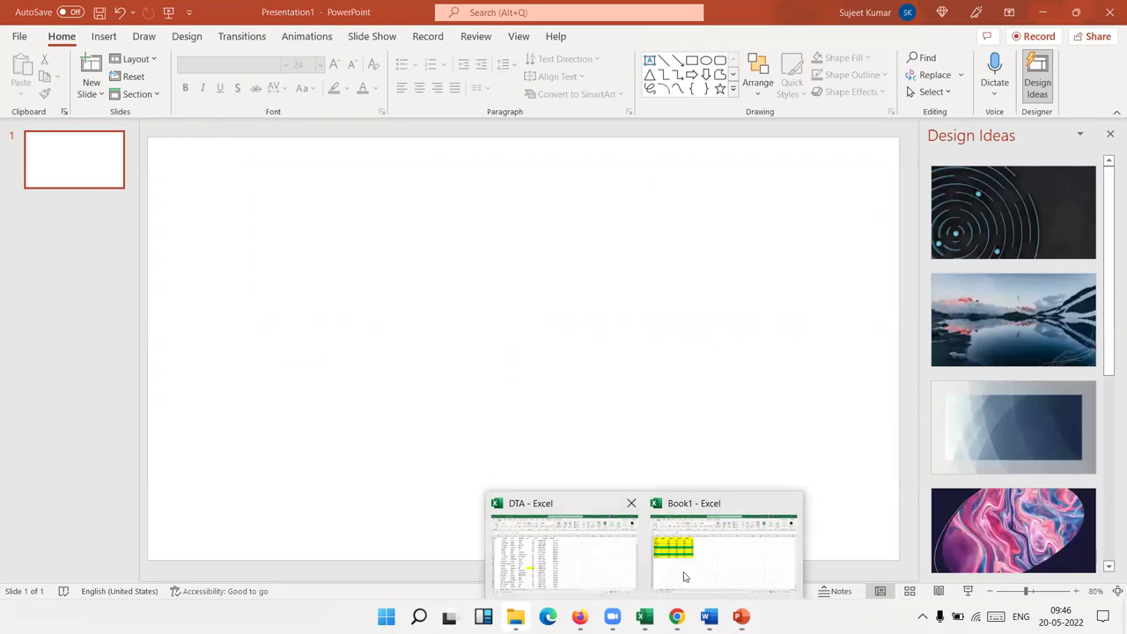
click(684, 577)
key(ctrl+q)
click(159, 232)
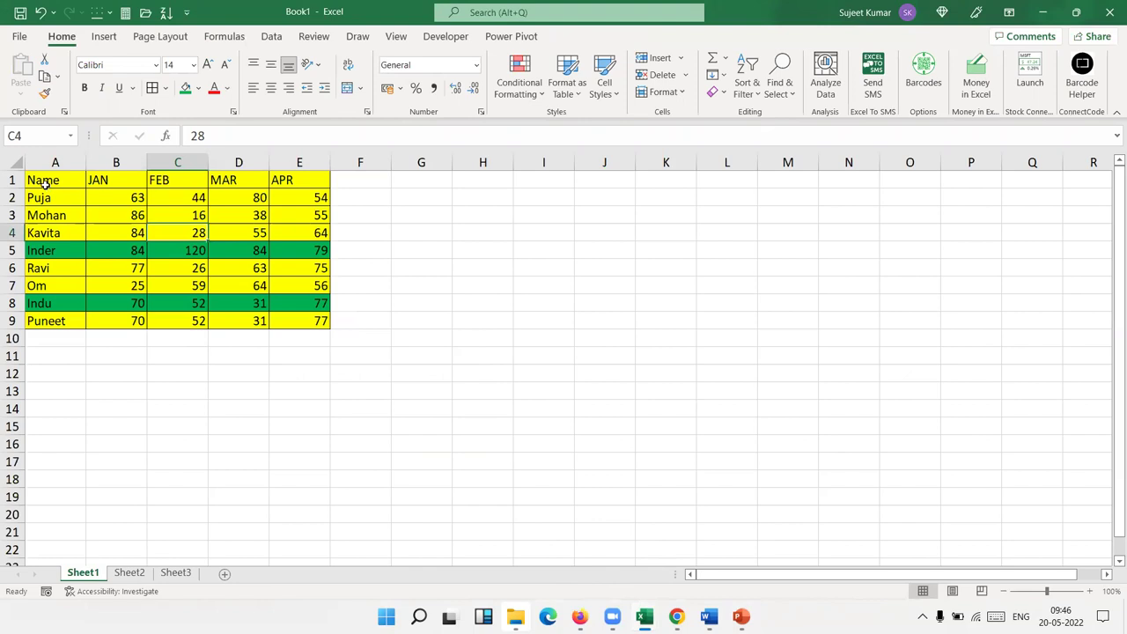
drag(45, 182, 286, 315)
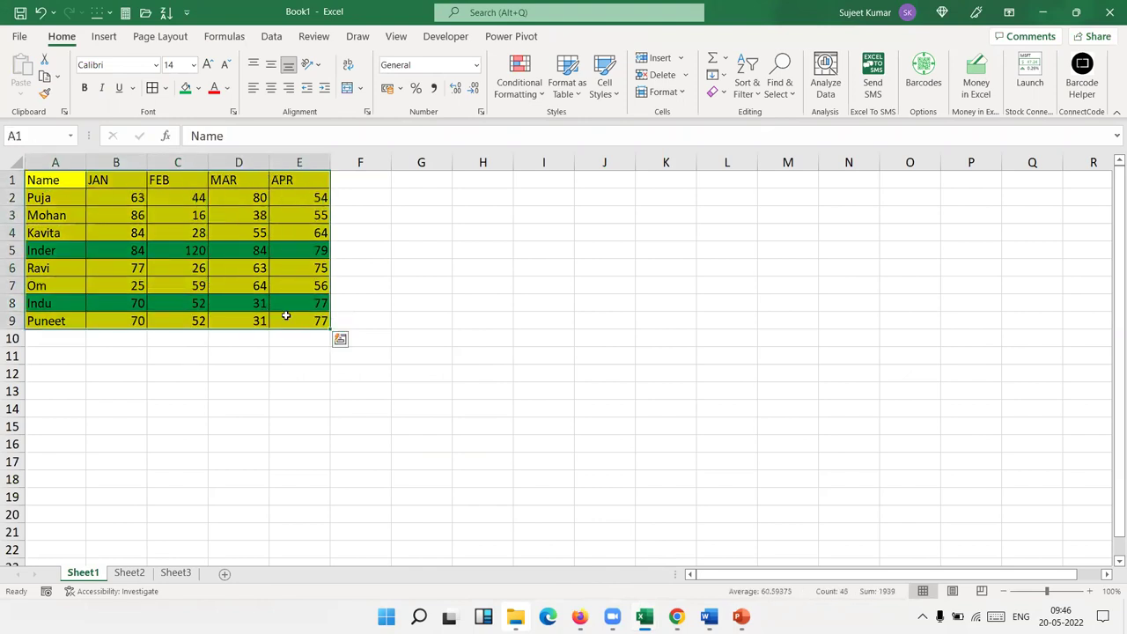
key(ctrl+c)
key(alt+Tab)
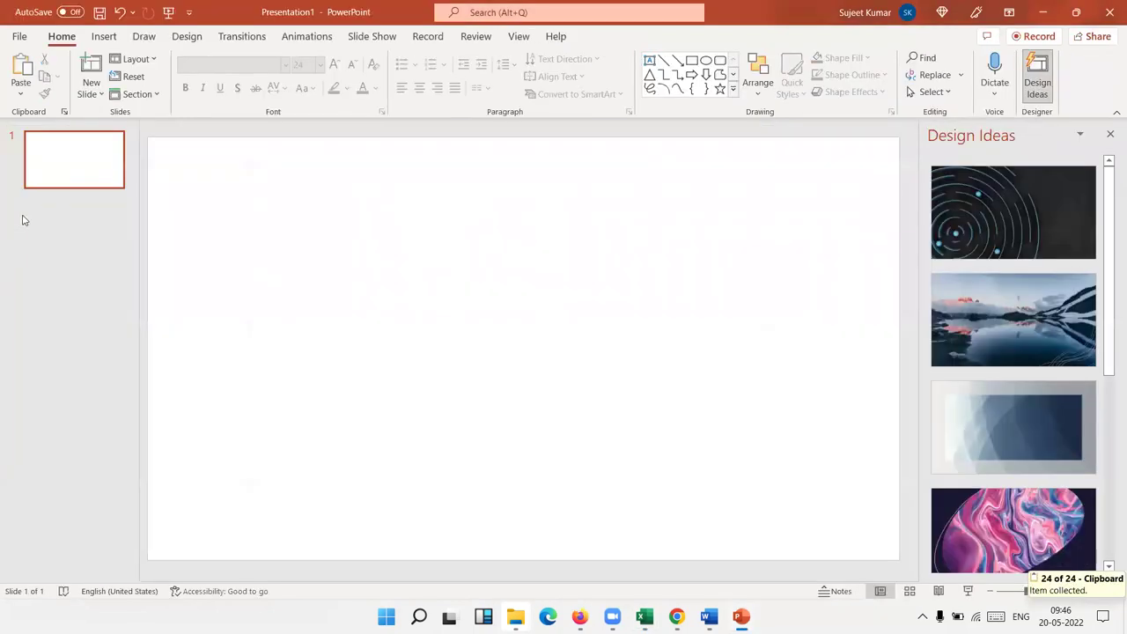
Paste the Excel table onto slide 1 as a linked object using Paste Special > Paste link
click(20, 94)
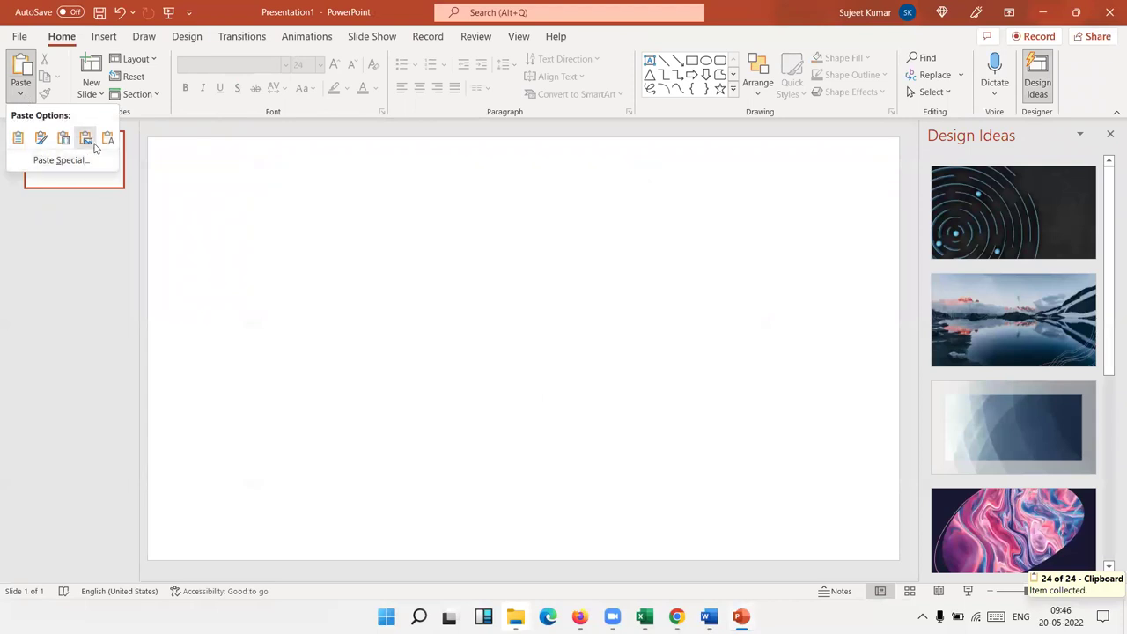
click(75, 161)
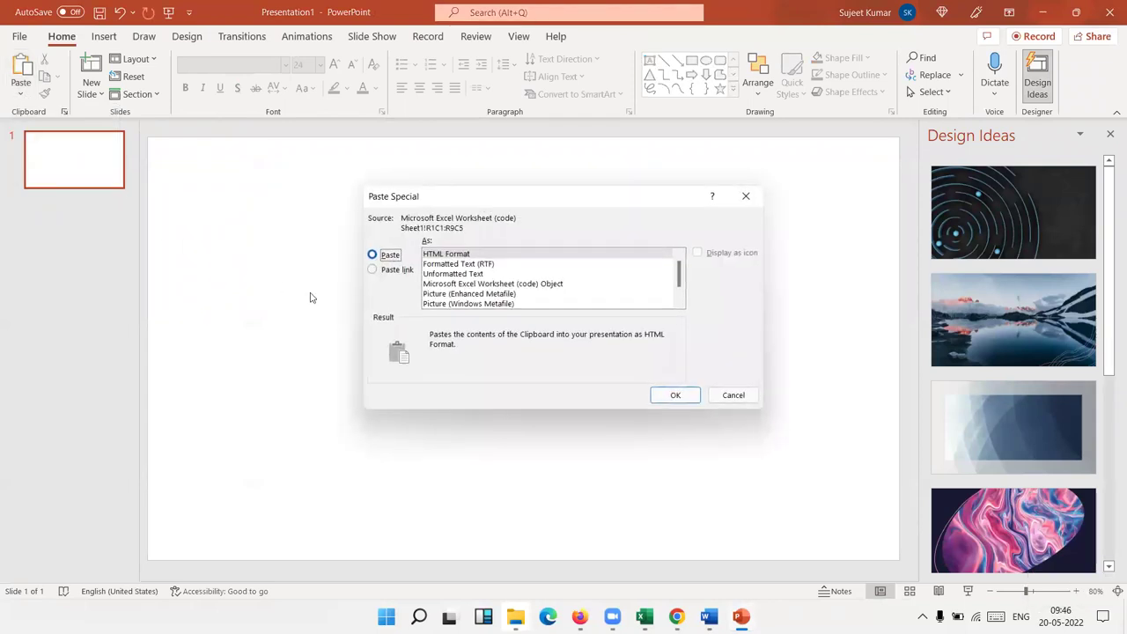
click(388, 270)
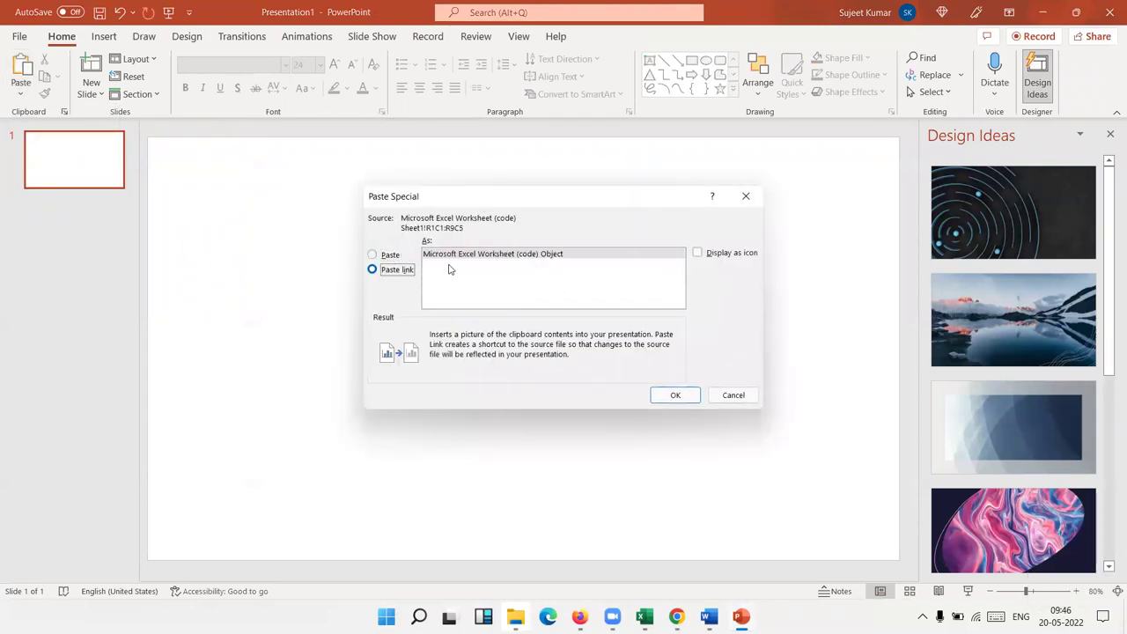
click(678, 395)
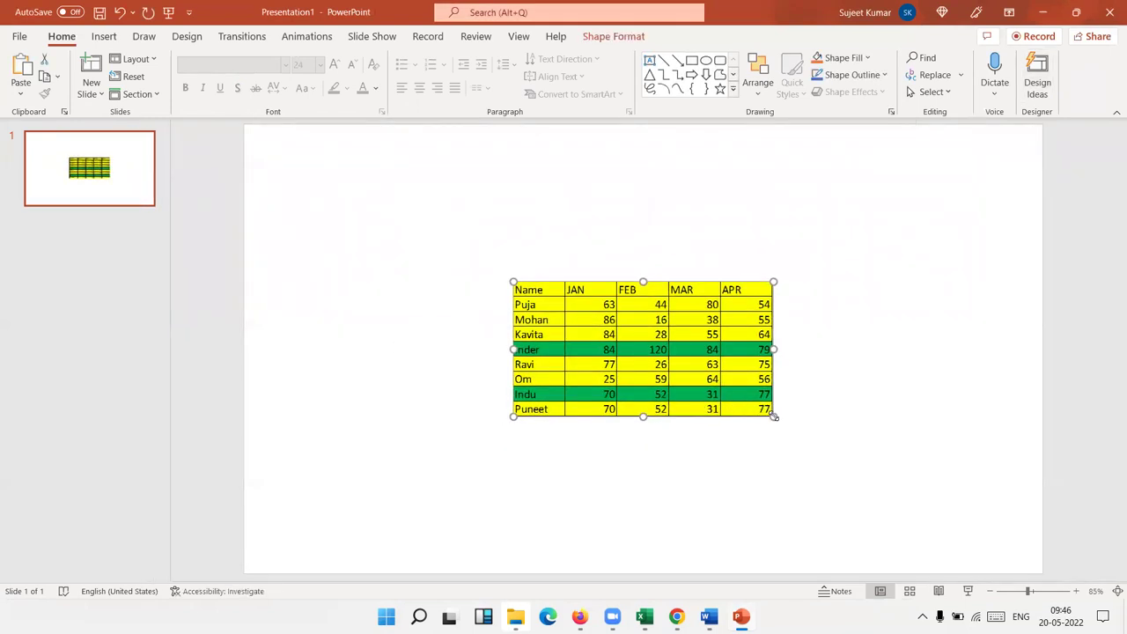
Enlarge the linked table, move it near the slide centre, and close the presentation without saving
drag(773, 416, 892, 481)
drag(793, 426, 733, 404)
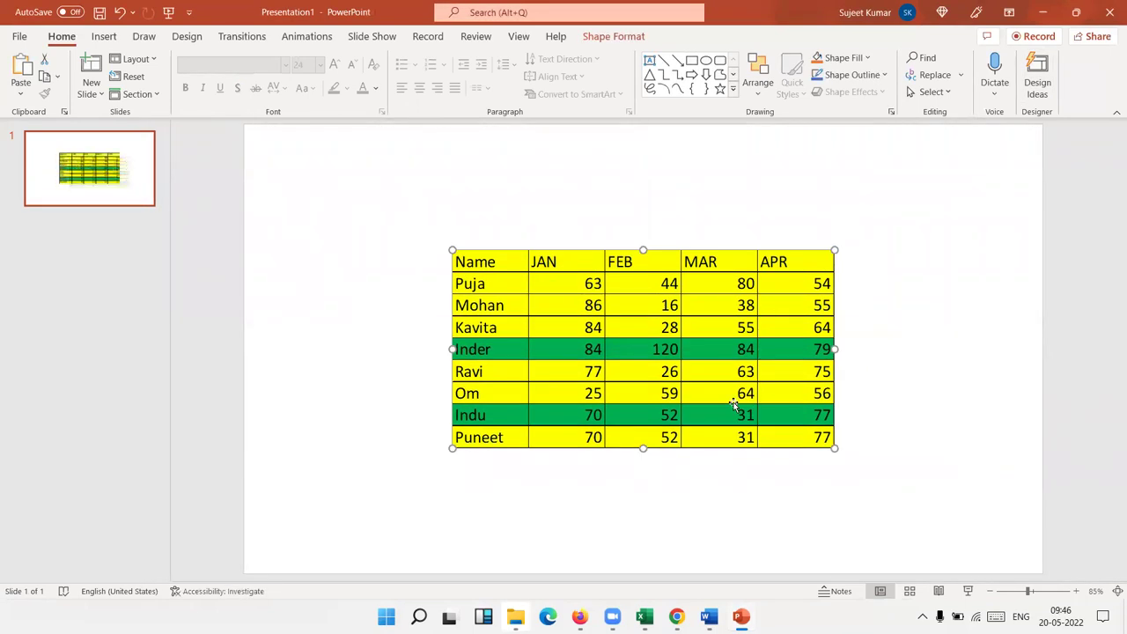
click(1109, 12)
click(634, 387)
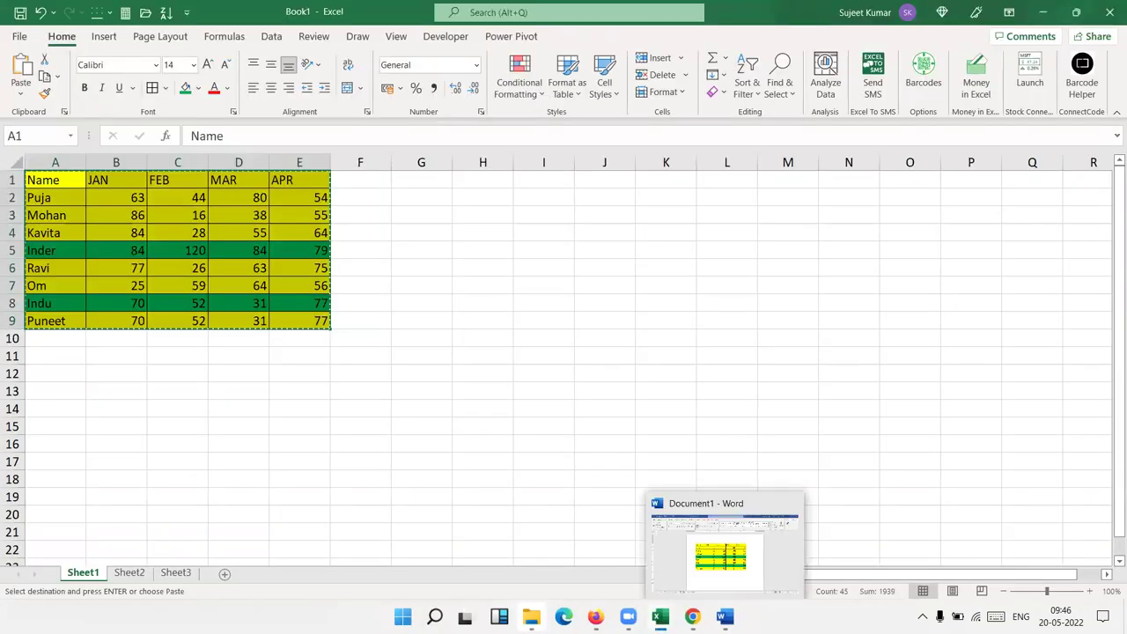
Close Word's Document1 with the pasted sales table, discarding changes
click(713, 616)
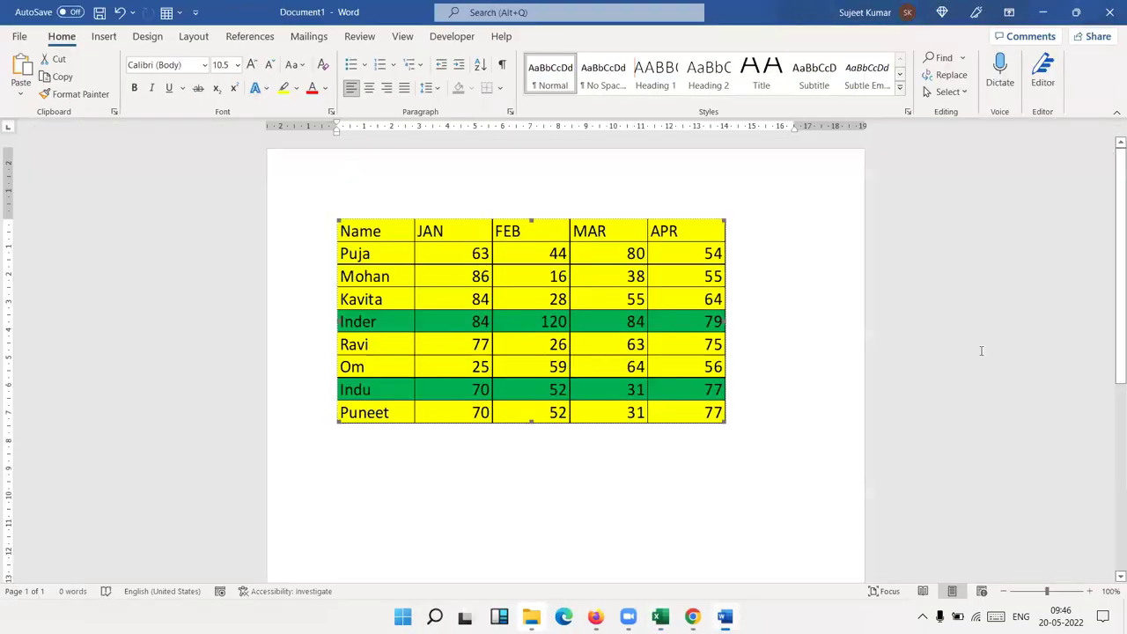
click(1109, 11)
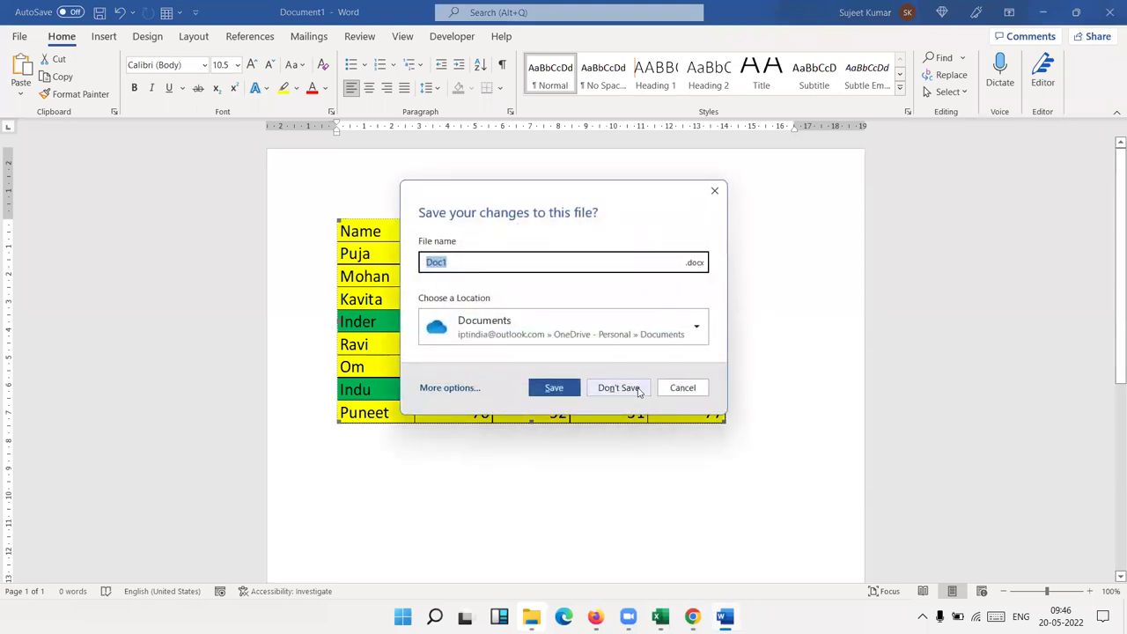
click(618, 387)
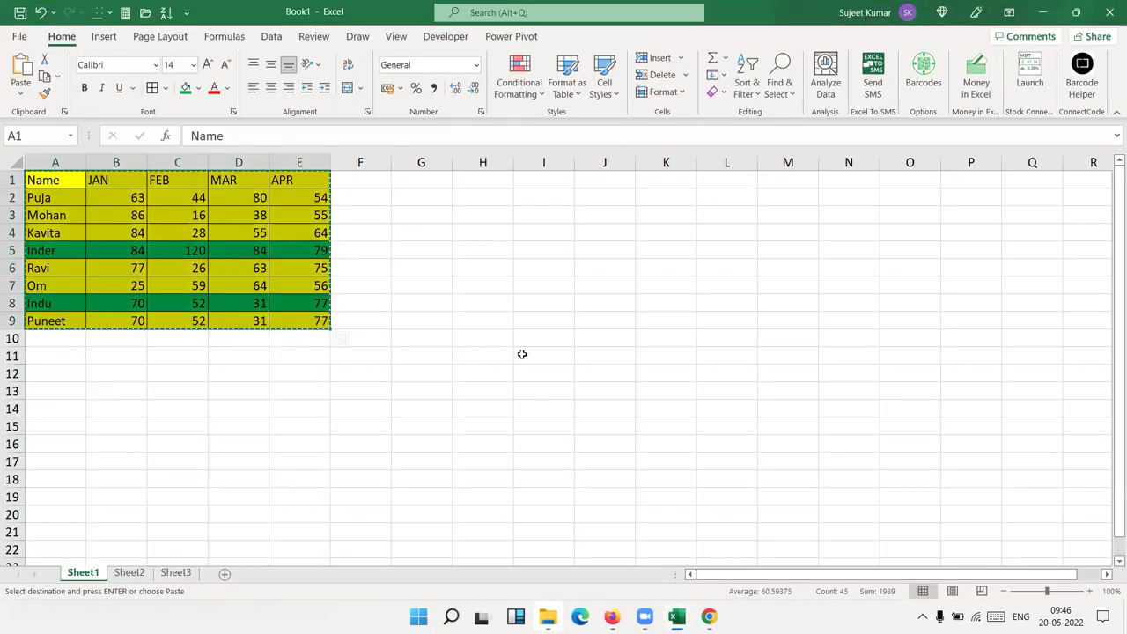
key(super)
Launch Outlook from search with 'ou', dismiss the Coming Soon notice, and maximize the window
text(o)
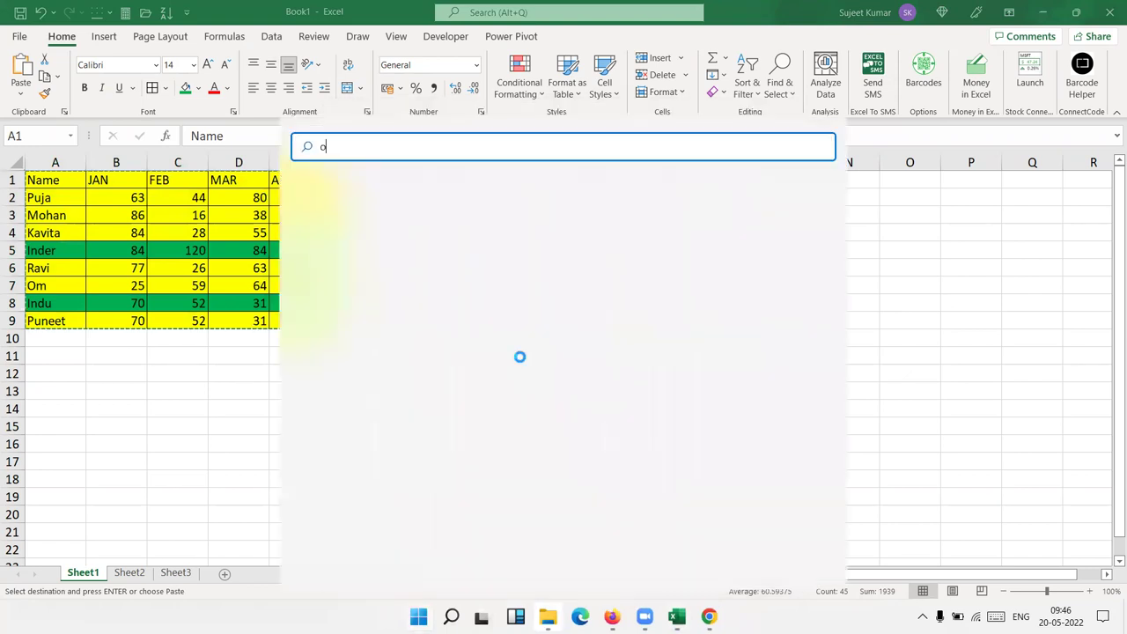
text(u)
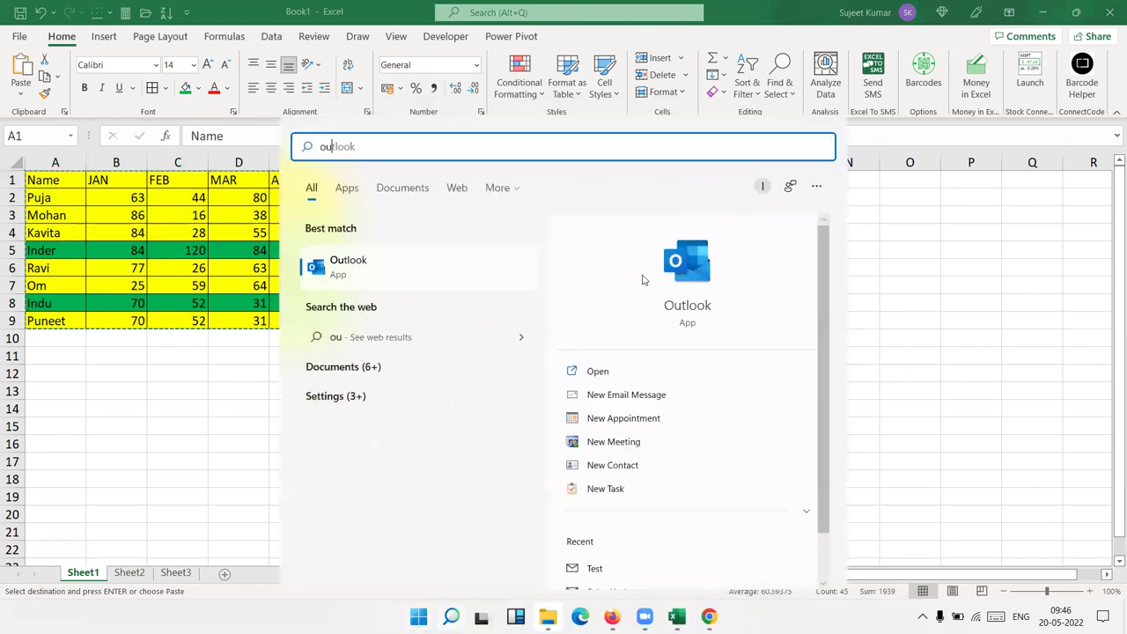
key(Return)
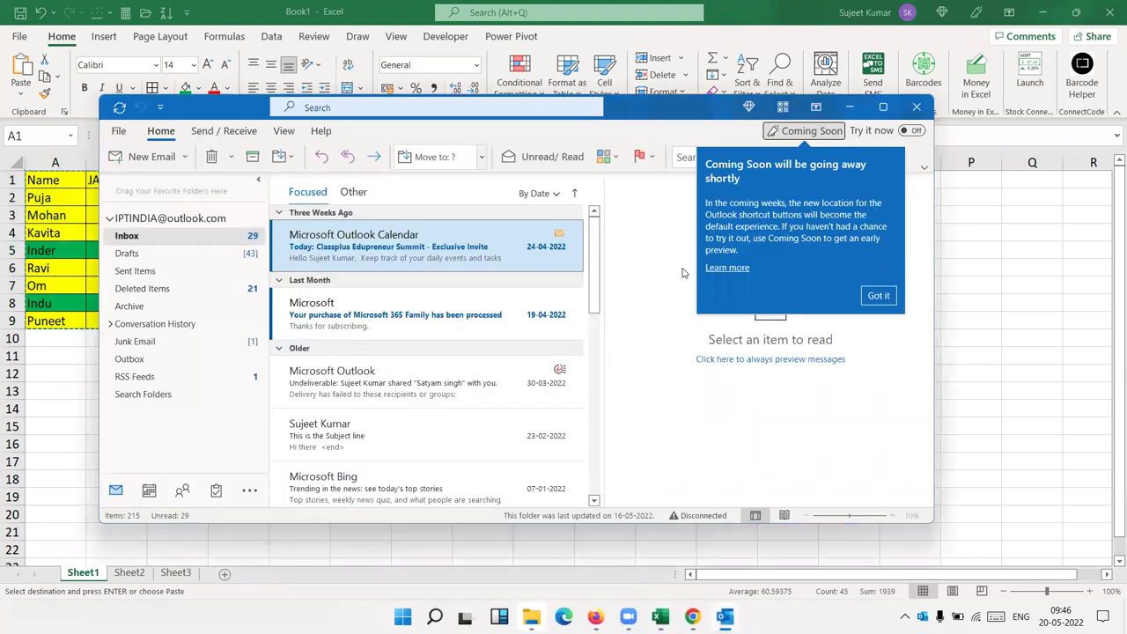
click(877, 295)
click(885, 108)
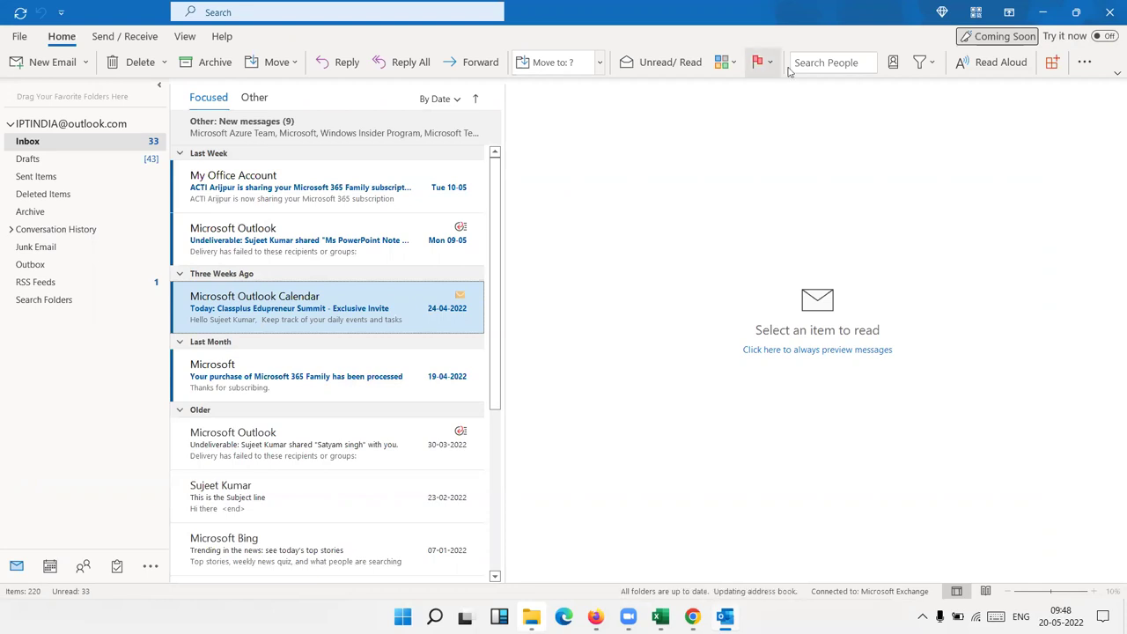
Start a new email to the contact, also copied in Cc, with subject 'Sales update'
click(53, 62)
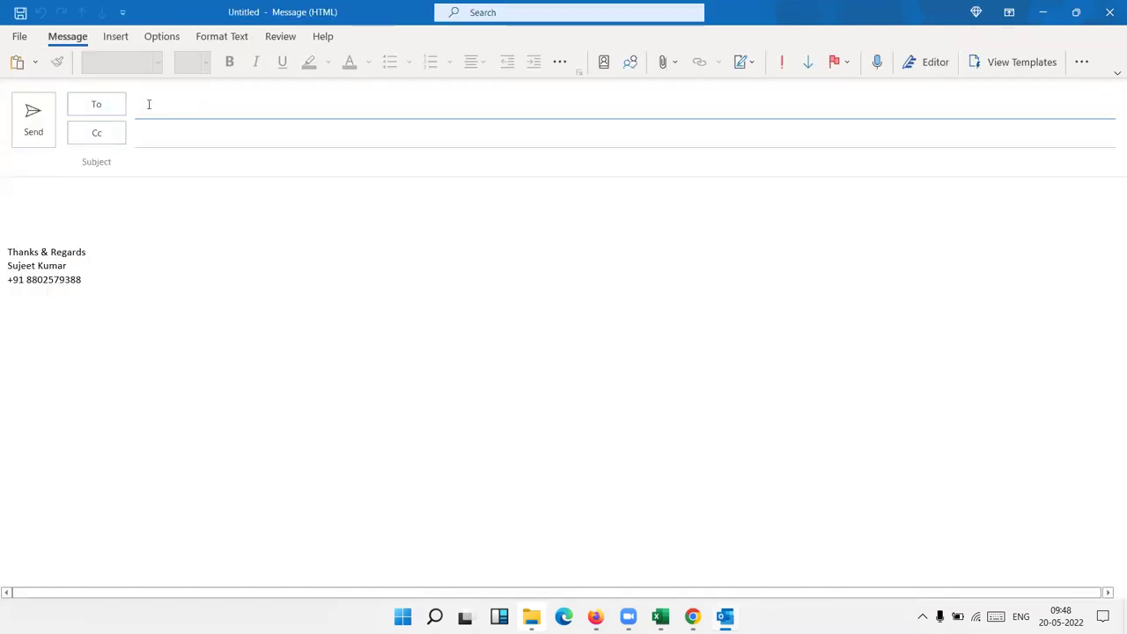
text(ipt)
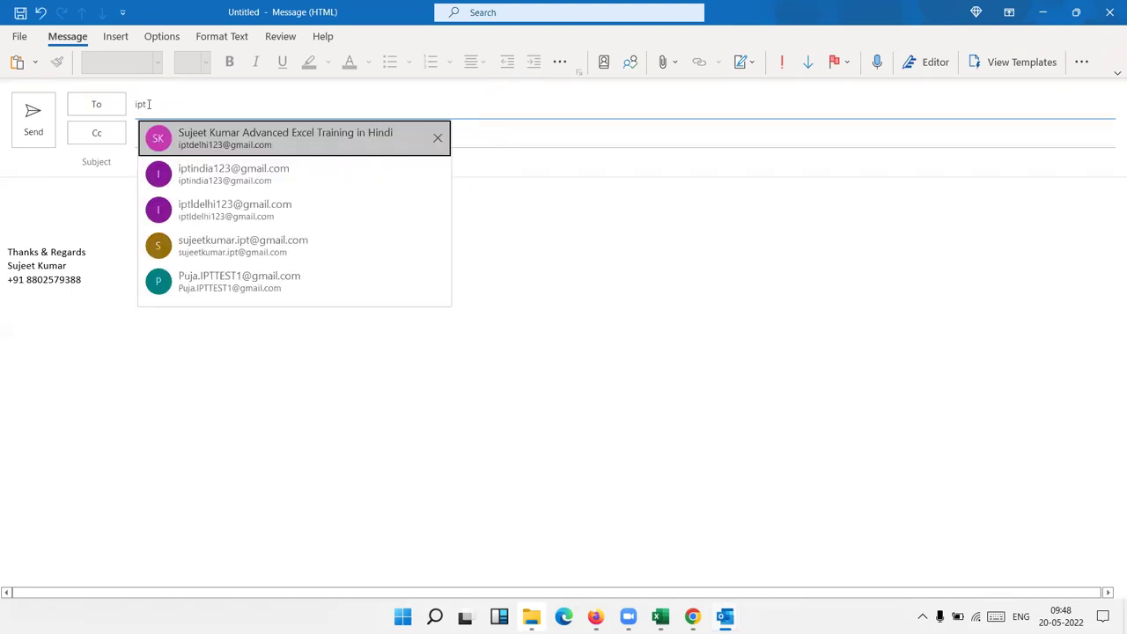
click(155, 136)
click(156, 133)
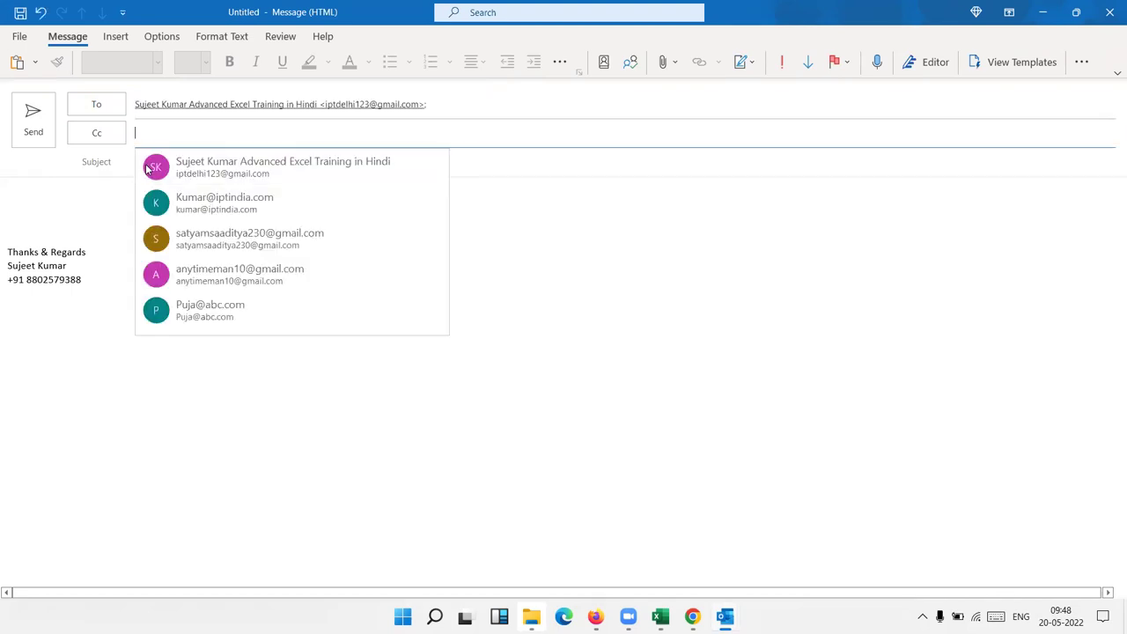
click(139, 167)
text(S)
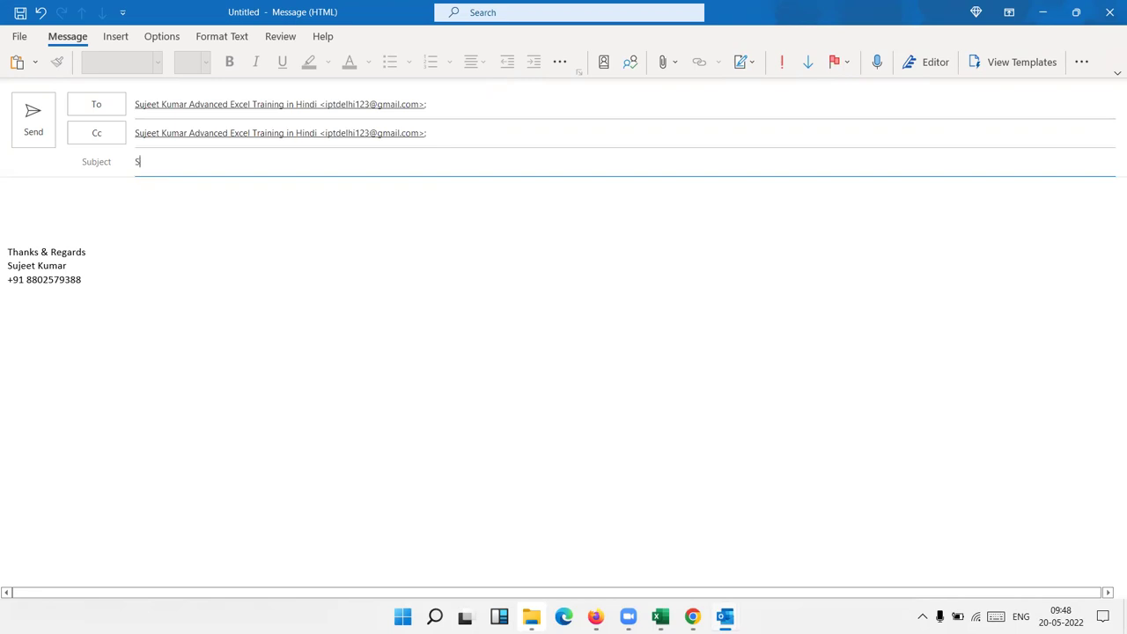
text(ales update)
Write 'Dear Sir' and 'Bellow are sales update' in the body, leaving blank lines below
click(137, 204)
text(Dear Sir)
key(Return)
key(Return)
text(B)
key(BackSpace)
text(Bel)
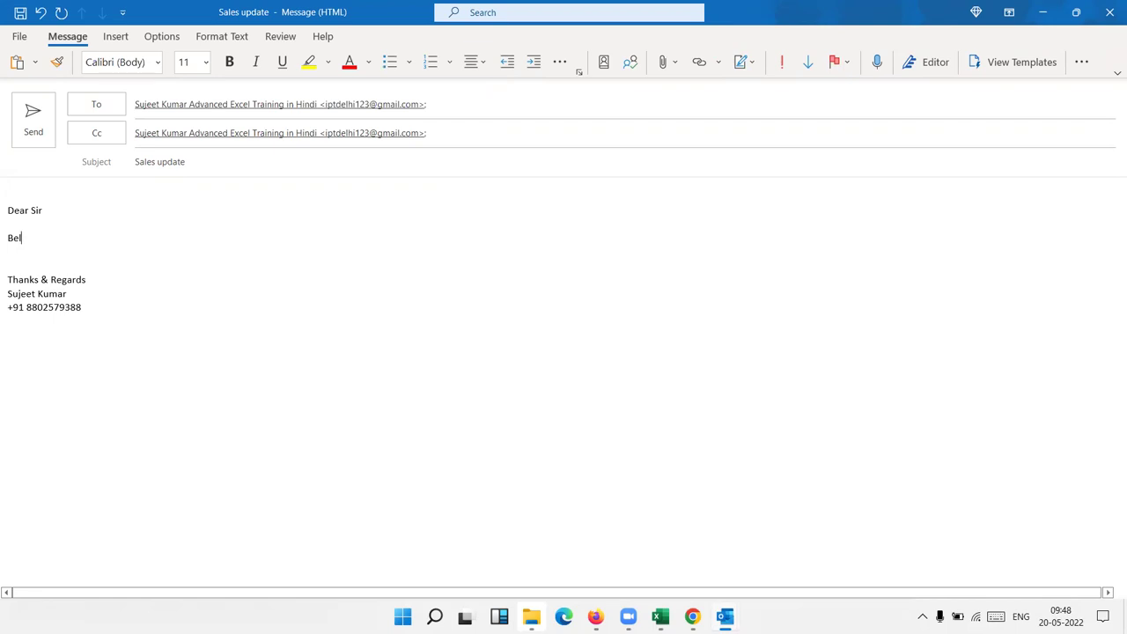
text(low are sales update)
key(Return)
key(Return)
key(Return)
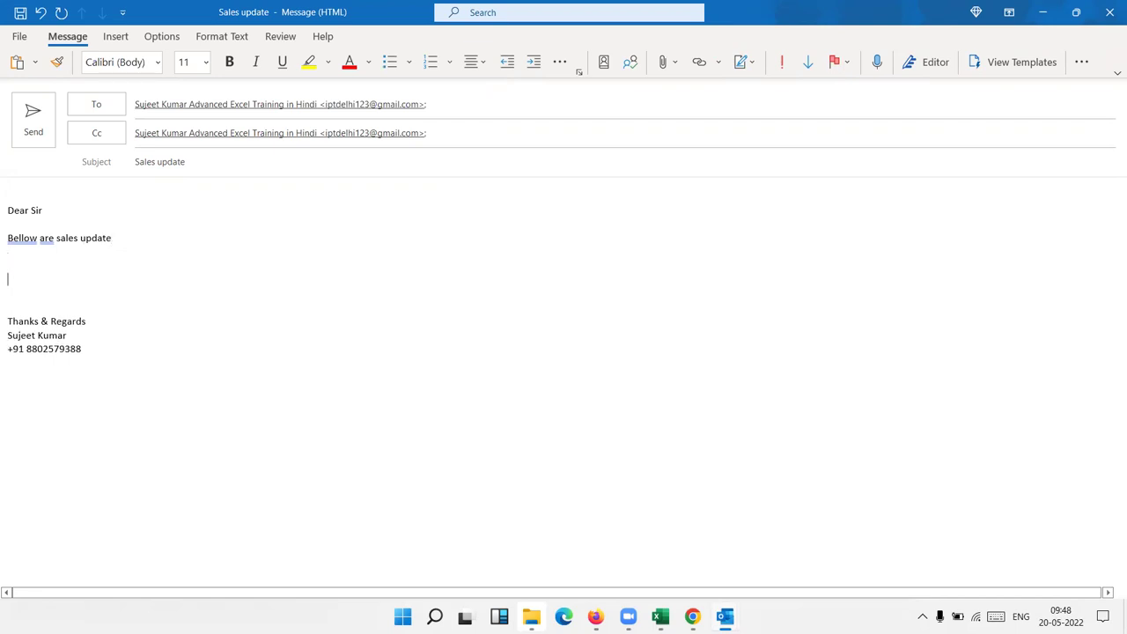
Paste the sales table into the email body as a linked Microsoft Excel Worksheet Object
mouse_move(660, 616)
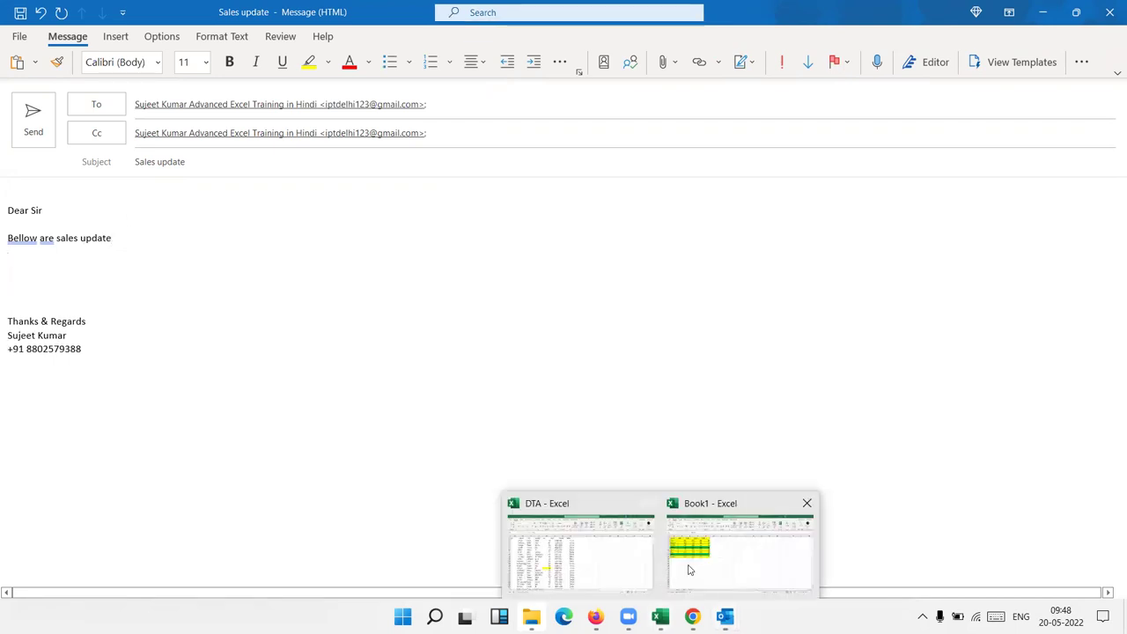
click(691, 568)
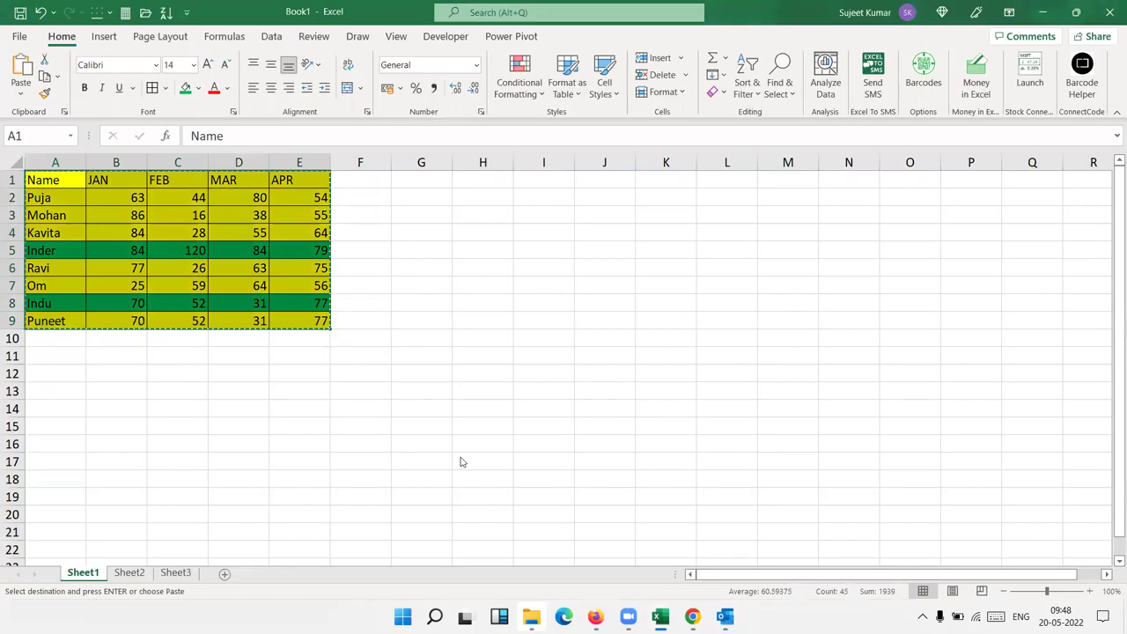
key(alt+Tab)
click(35, 62)
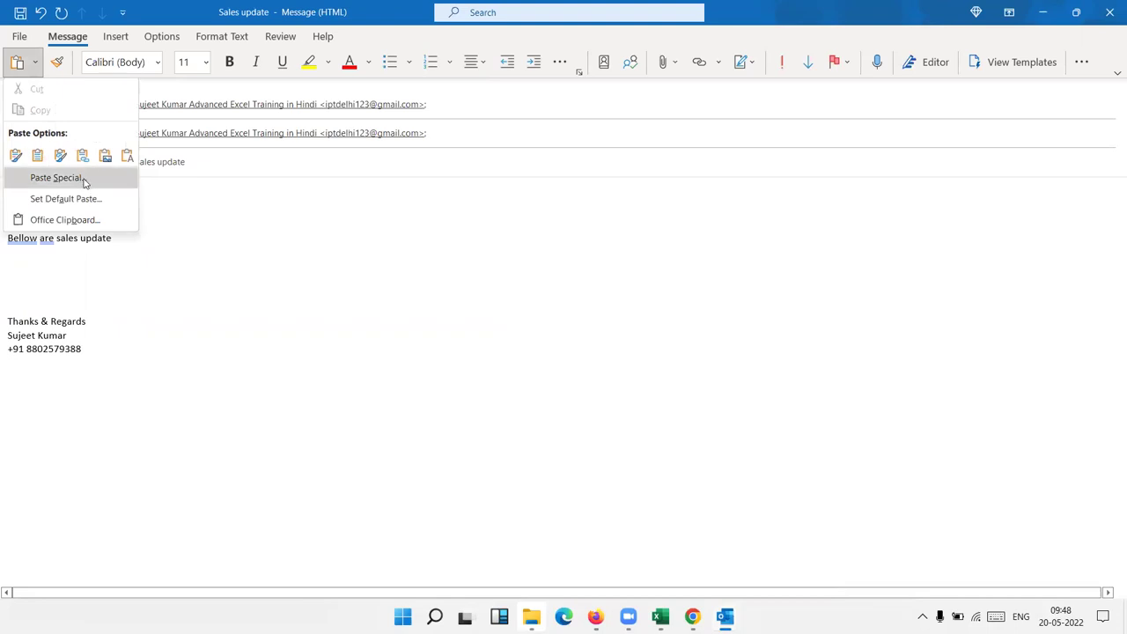
click(82, 181)
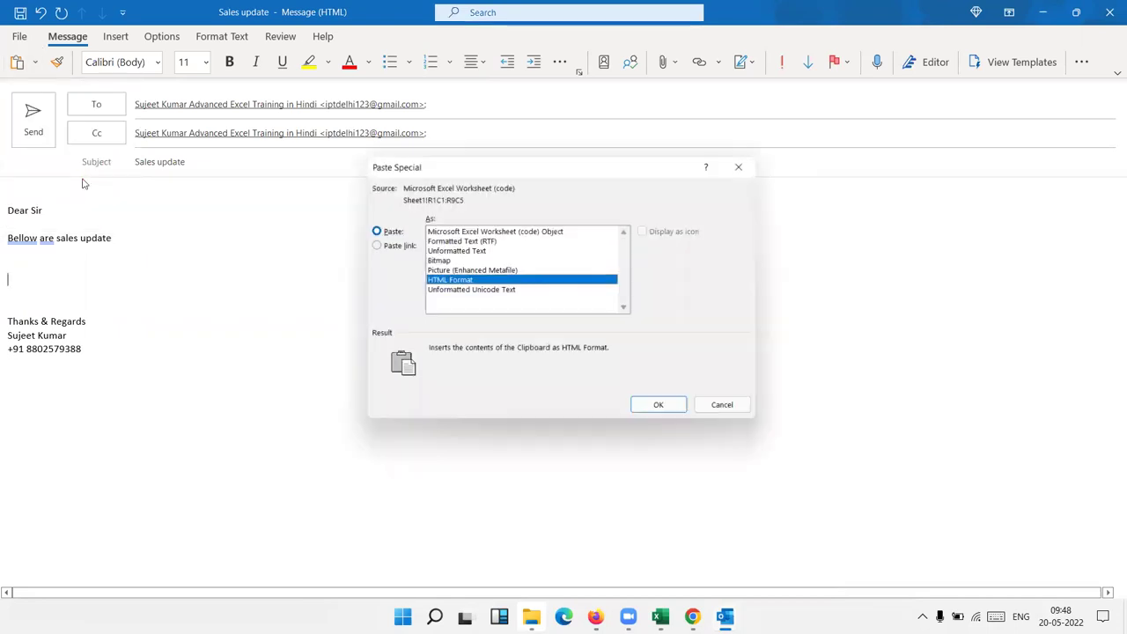
click(396, 245)
click(450, 233)
click(662, 410)
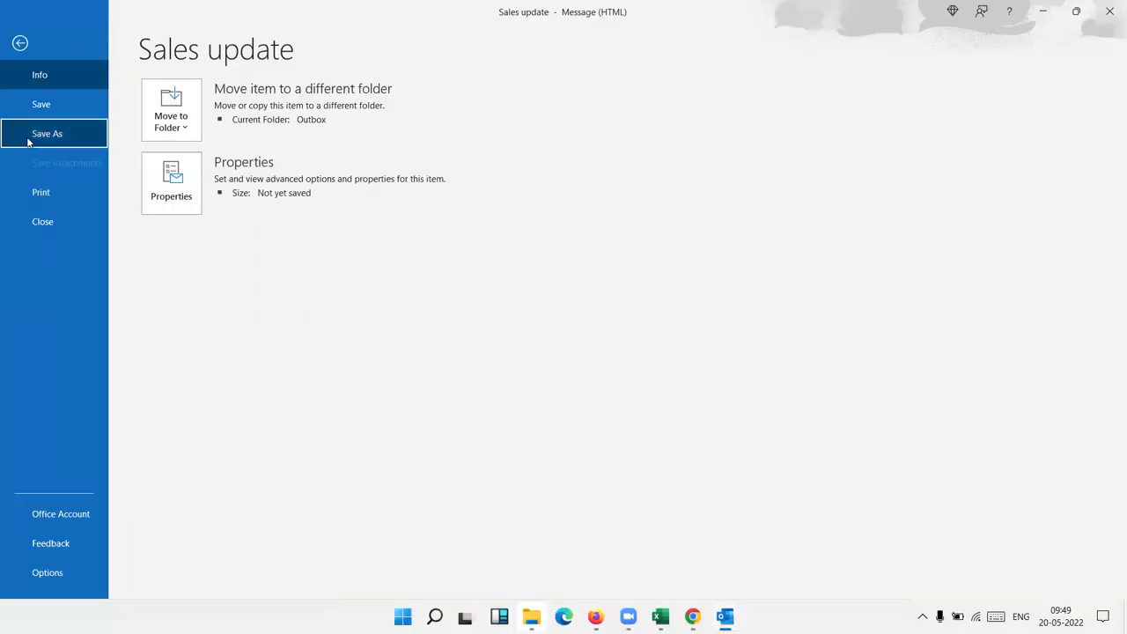
Save the Sales update email as an Outlook Template on the Desktop
click(27, 139)
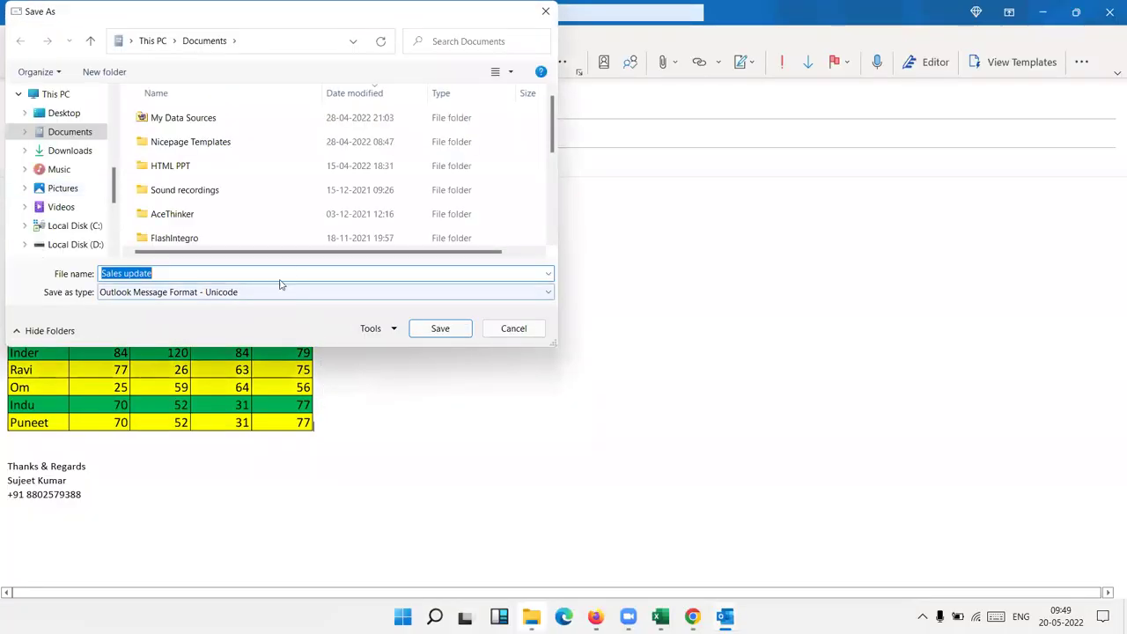
click(265, 294)
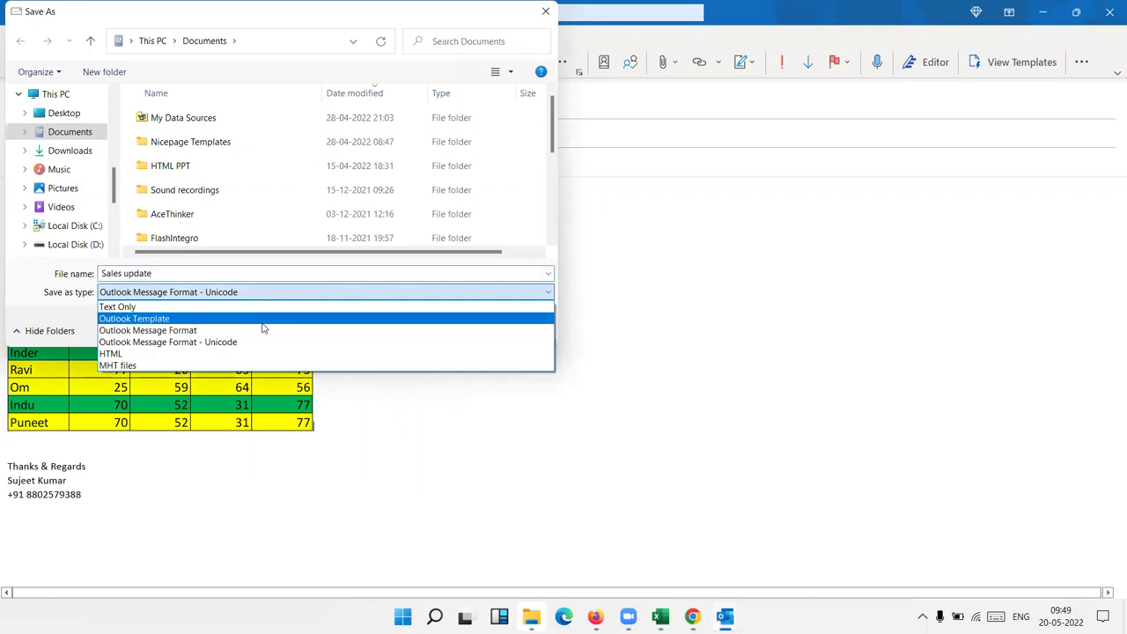
click(261, 320)
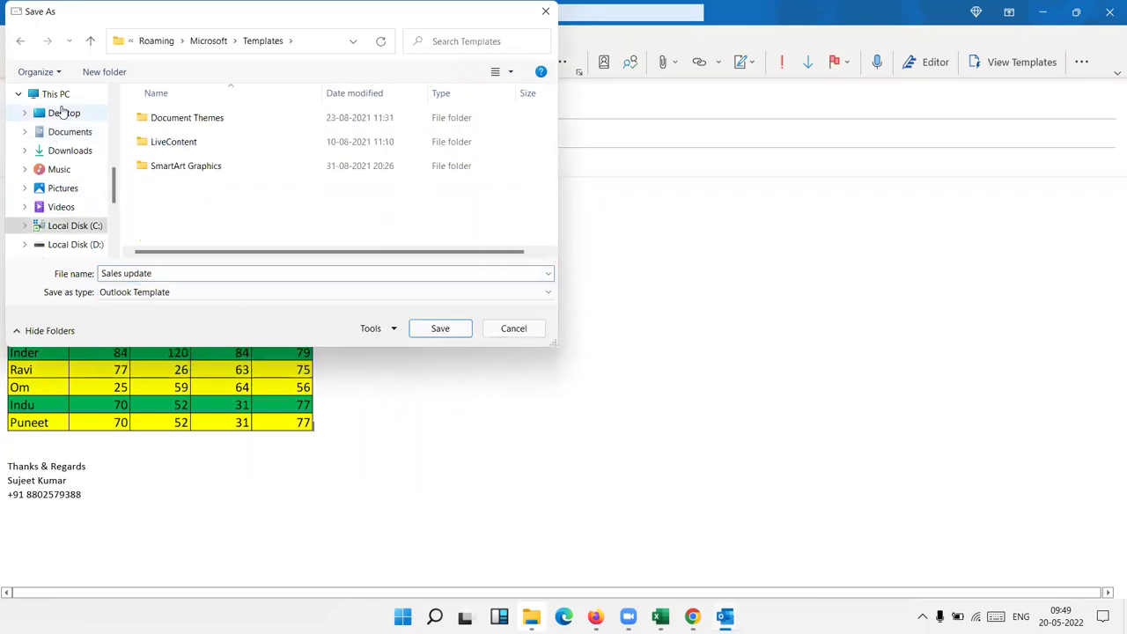
click(64, 113)
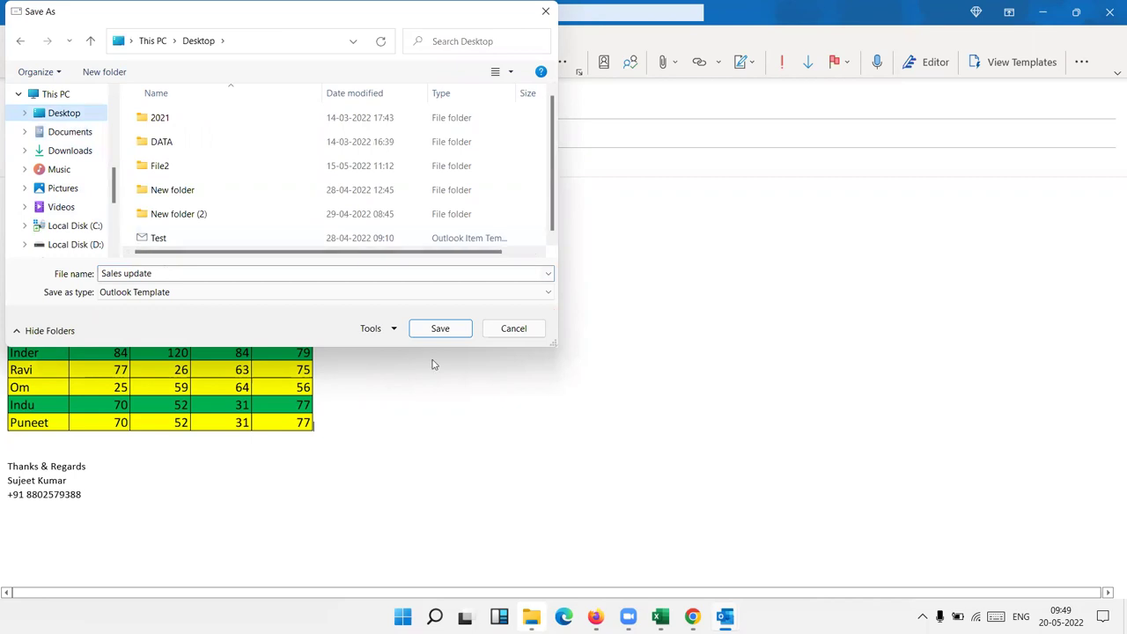
click(442, 332)
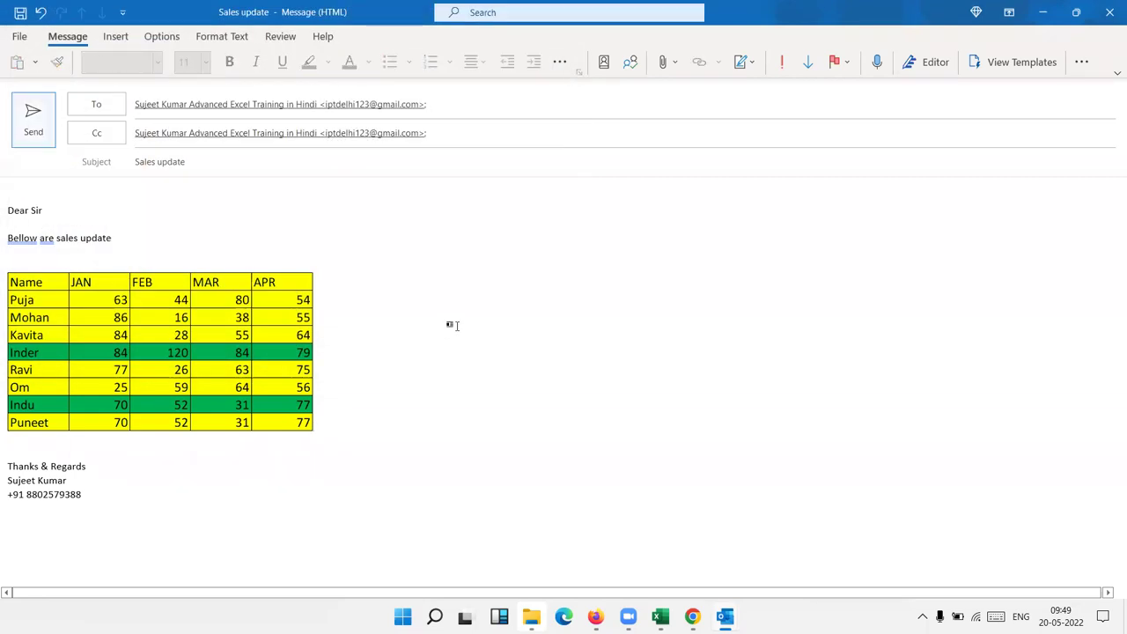
Send the email, move the Sales update desktop icon to the third column, and return to Excel
click(40, 128)
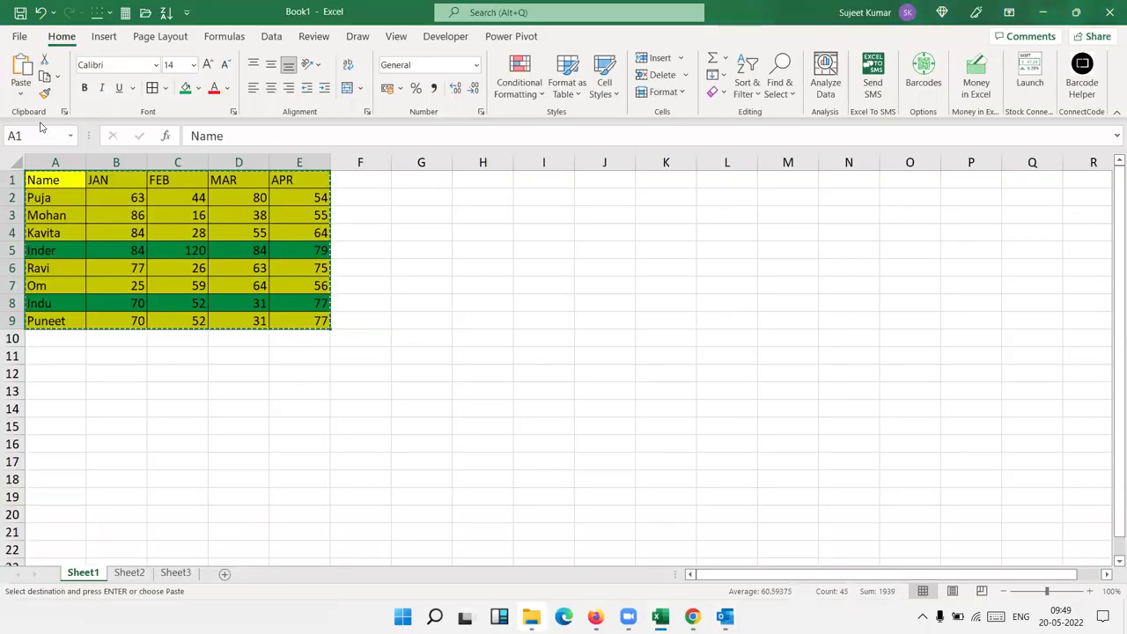
key(super+d)
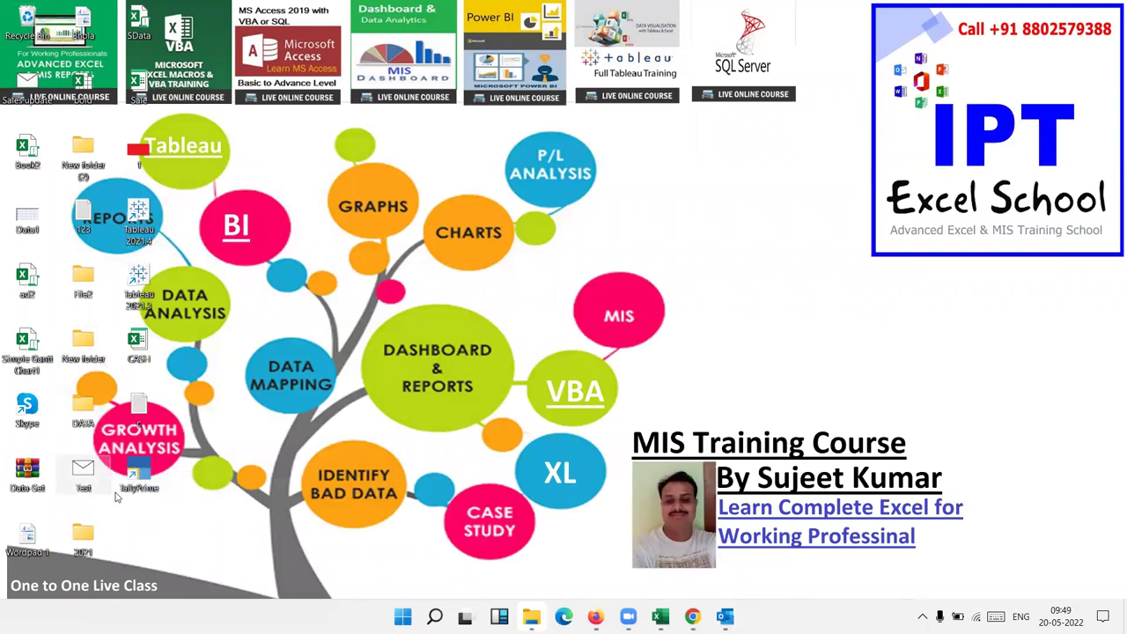
drag(26, 84, 83, 381)
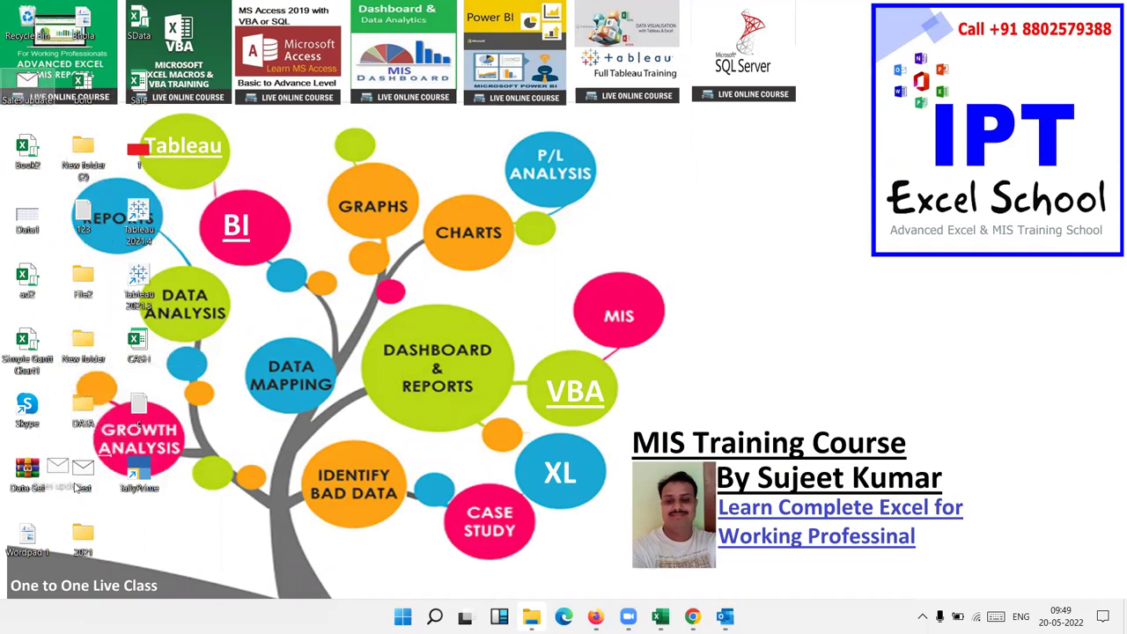
drag(84, 382, 172, 526)
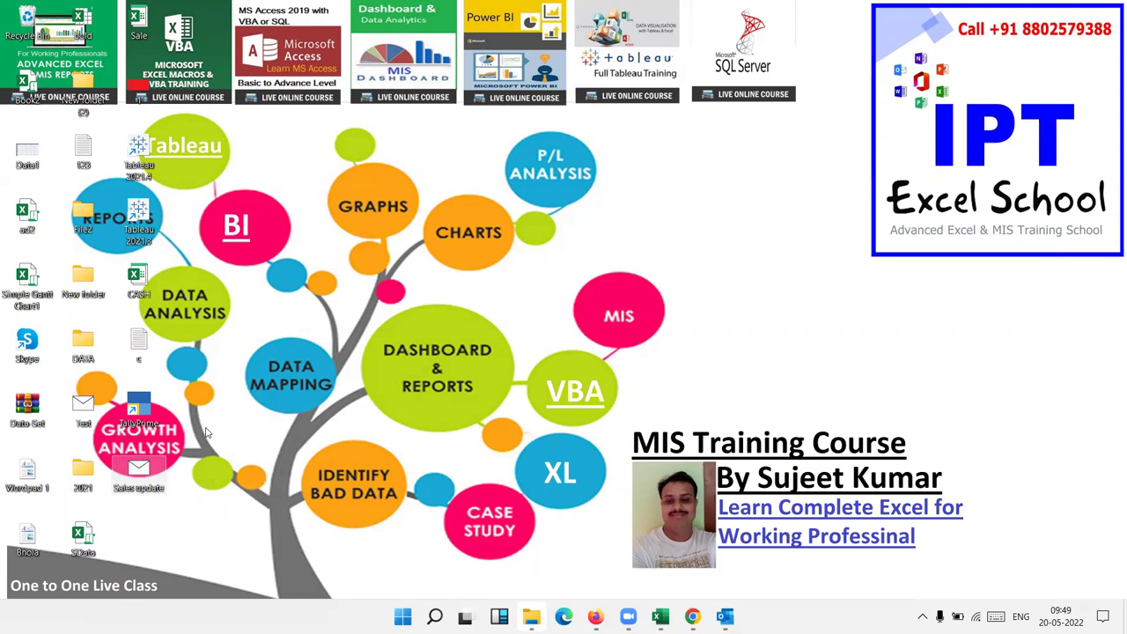
key(alt+Tab)
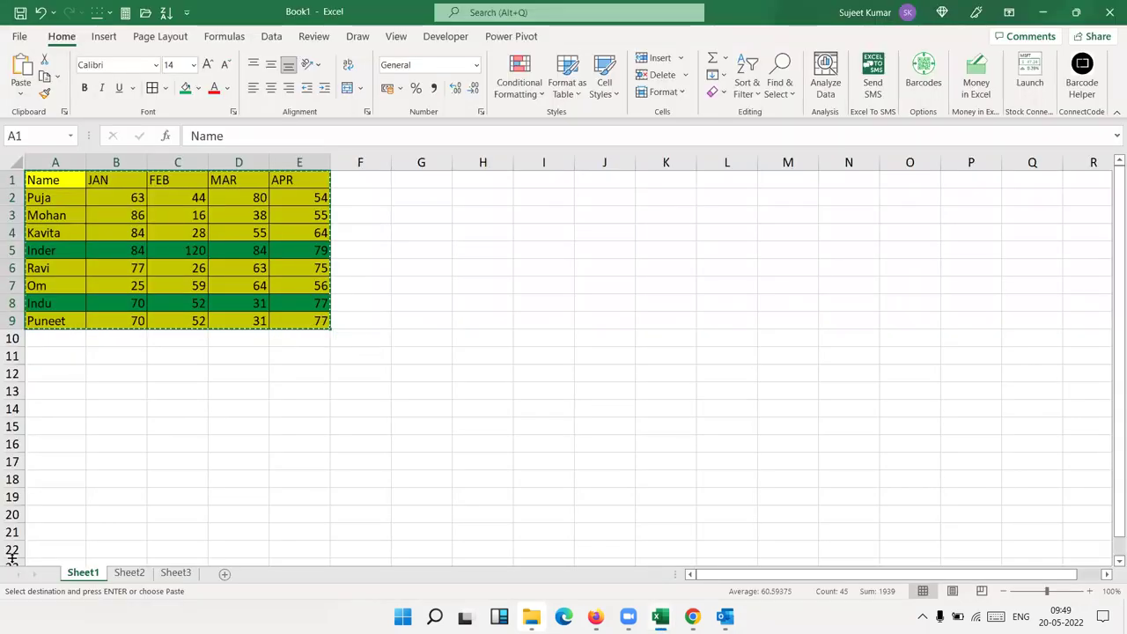
Fill the A1:E9 table green, copy it again, and minimize Excel to the desktop
click(184, 93)
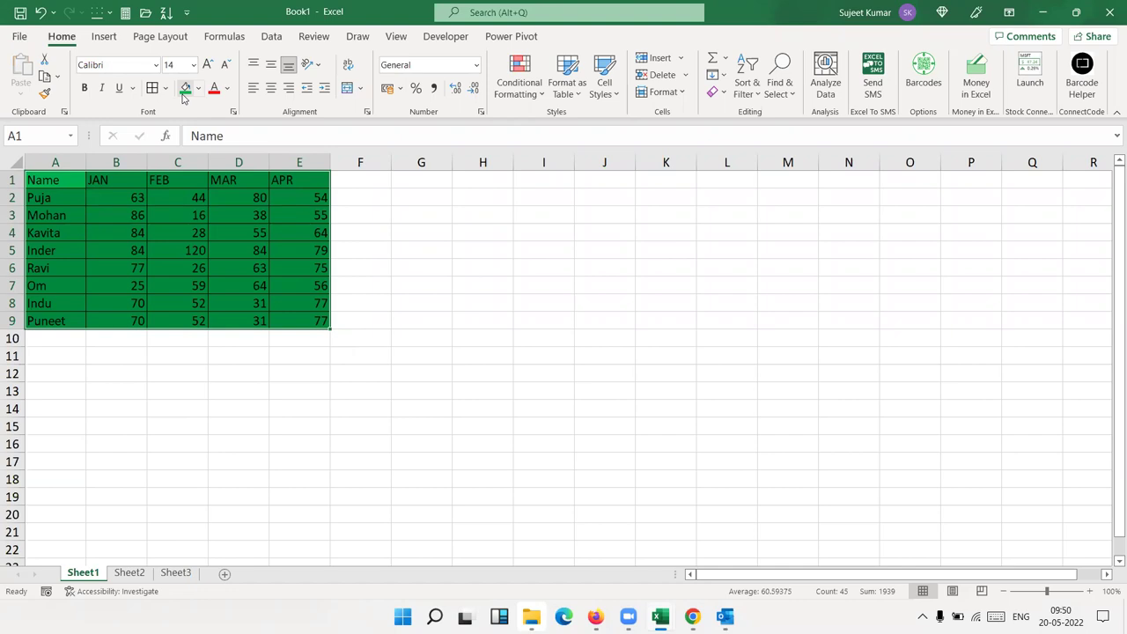
key(ctrl+c)
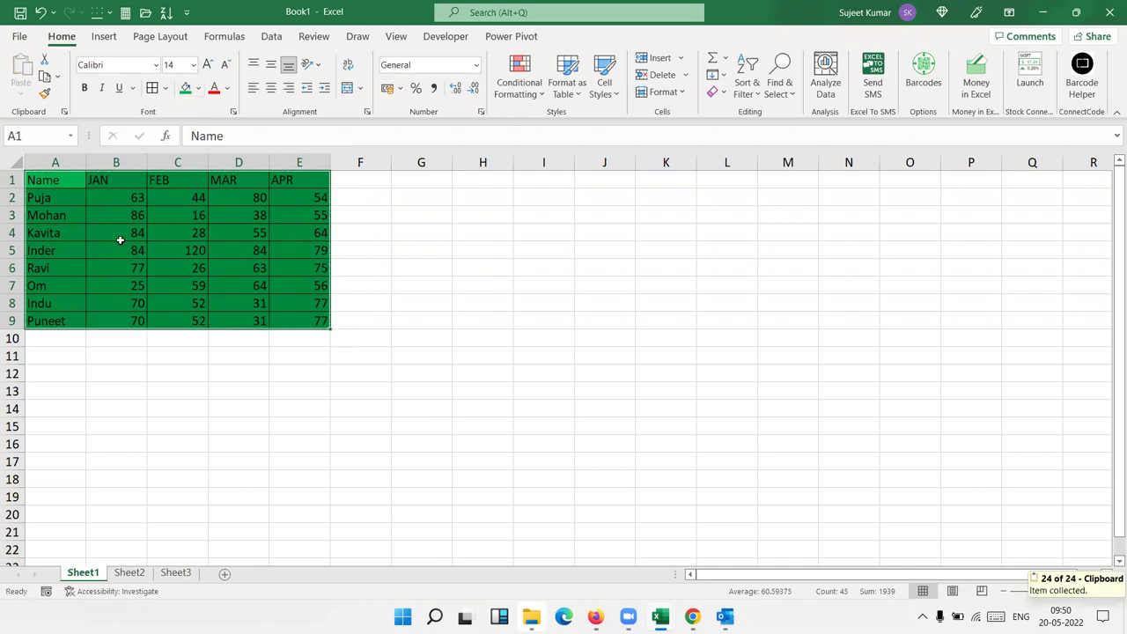
key(super+d)
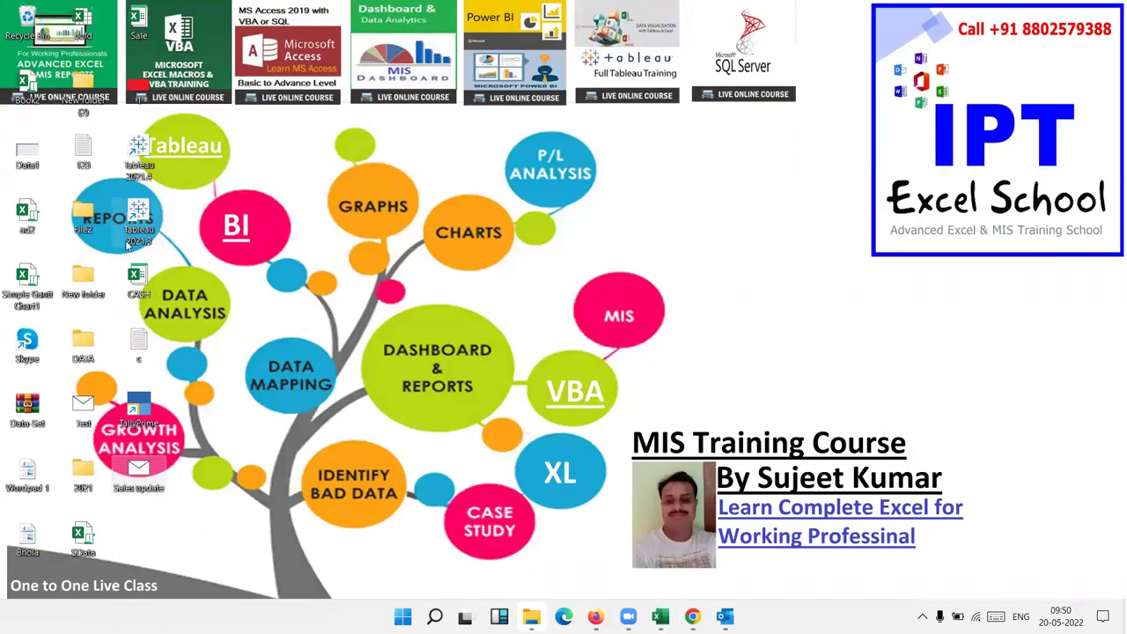
Open the Sales update template, accept updating links to show the green table, and send it
double_click(147, 471)
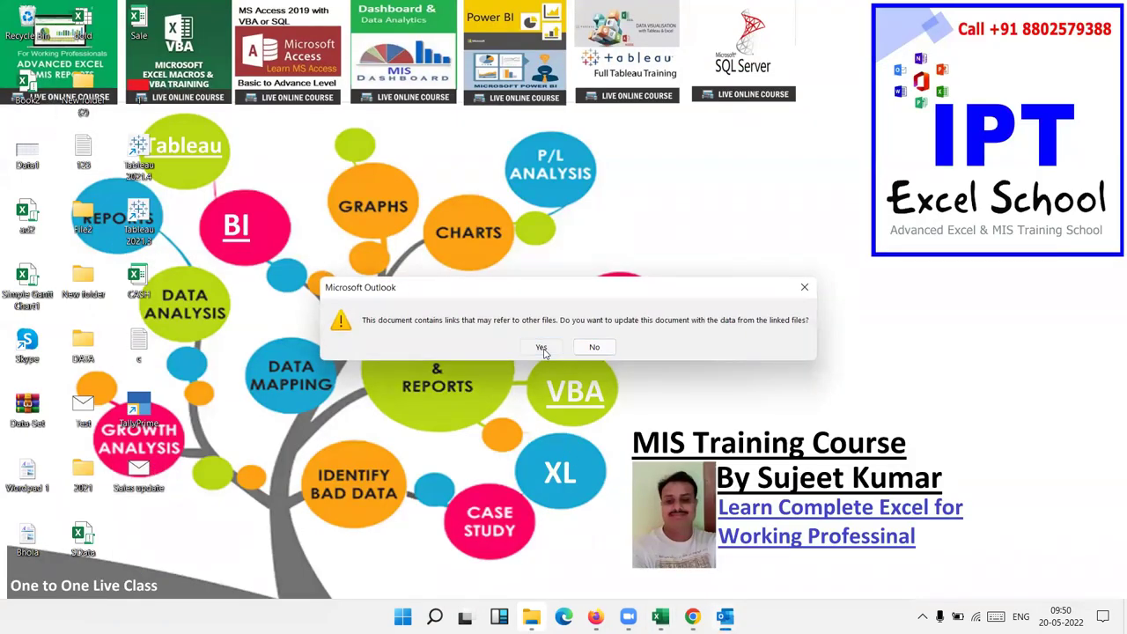
click(544, 347)
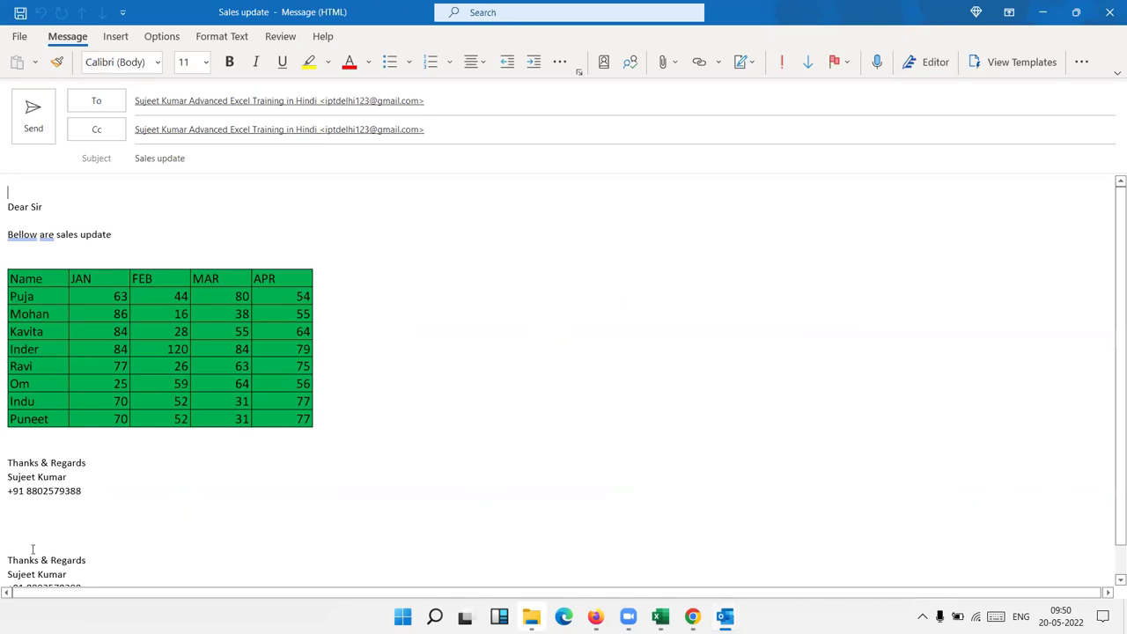
click(450, 561)
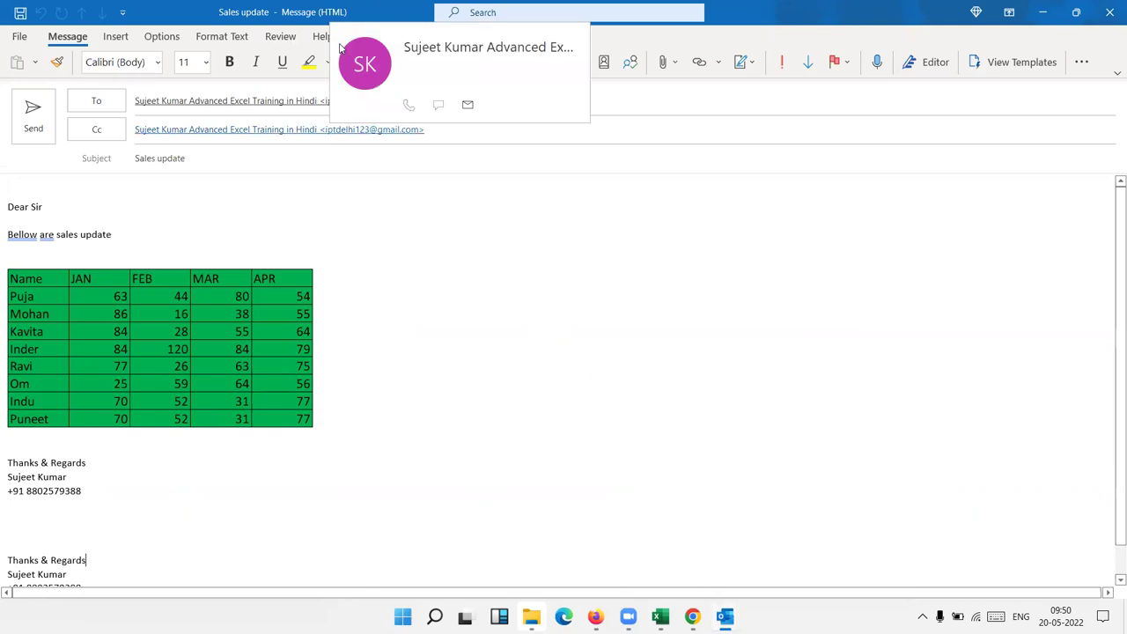
click(29, 134)
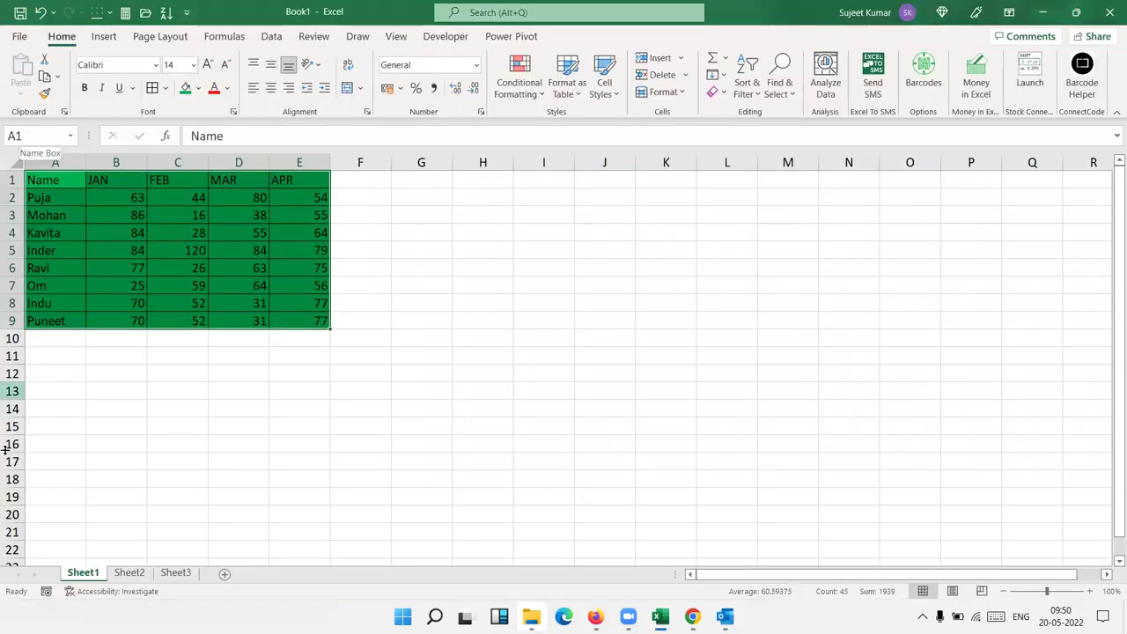
Enter =RANDBETWEEN(10,90) in B2, fill it across B2:E9, recalculate, and select A1:E9
click(100, 251)
click(99, 197)
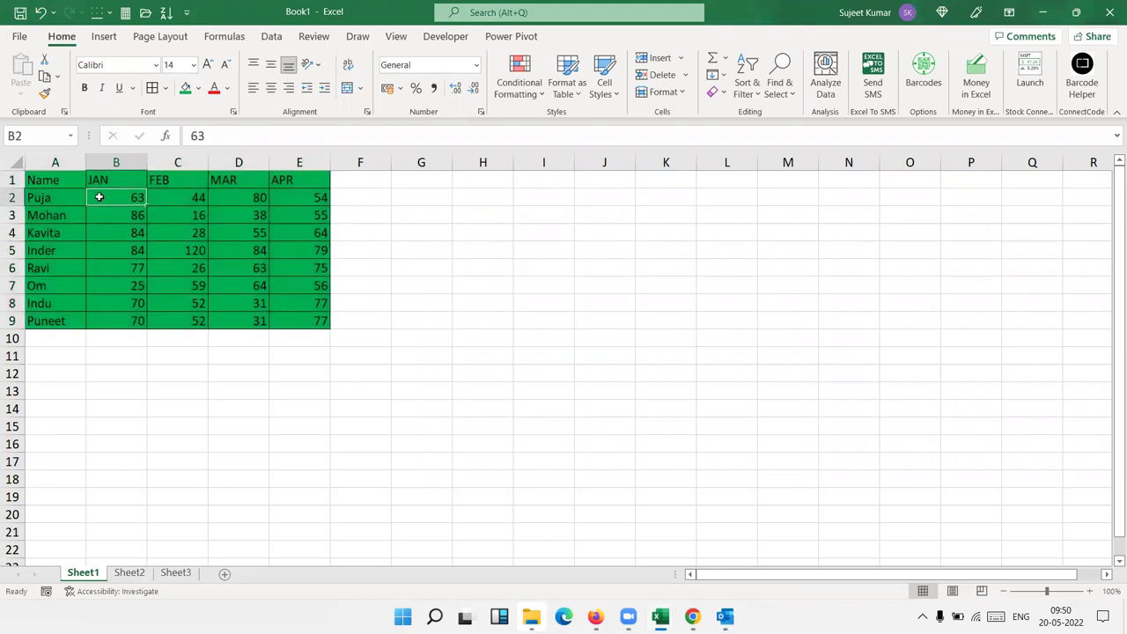
text(=ra)
key(Down)
key(Down)
key(Down)
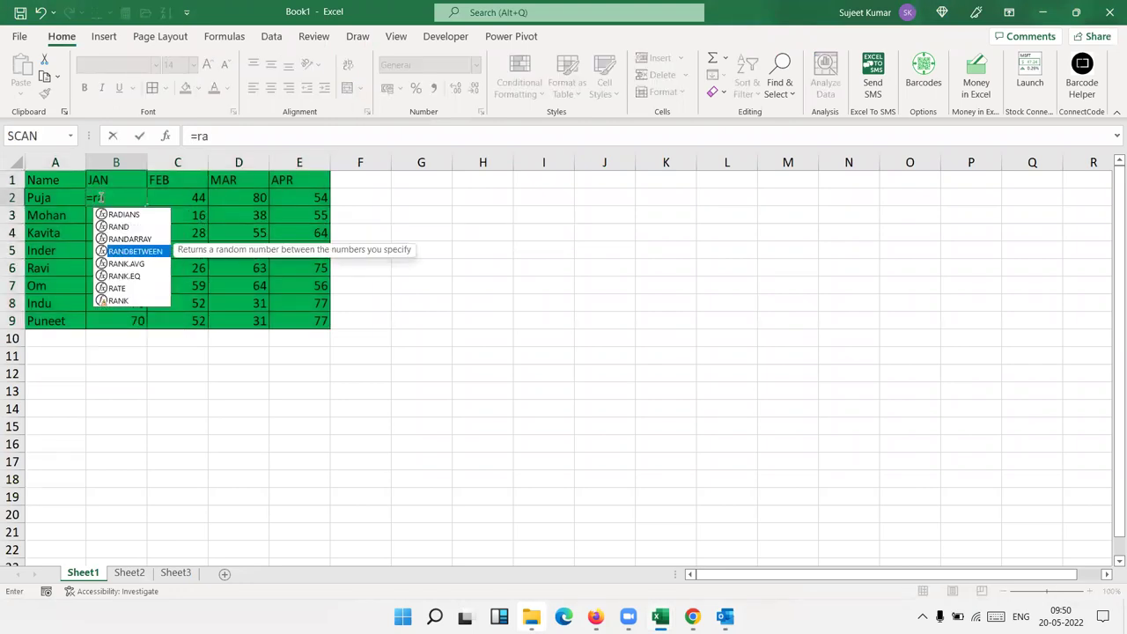
key(Tab)
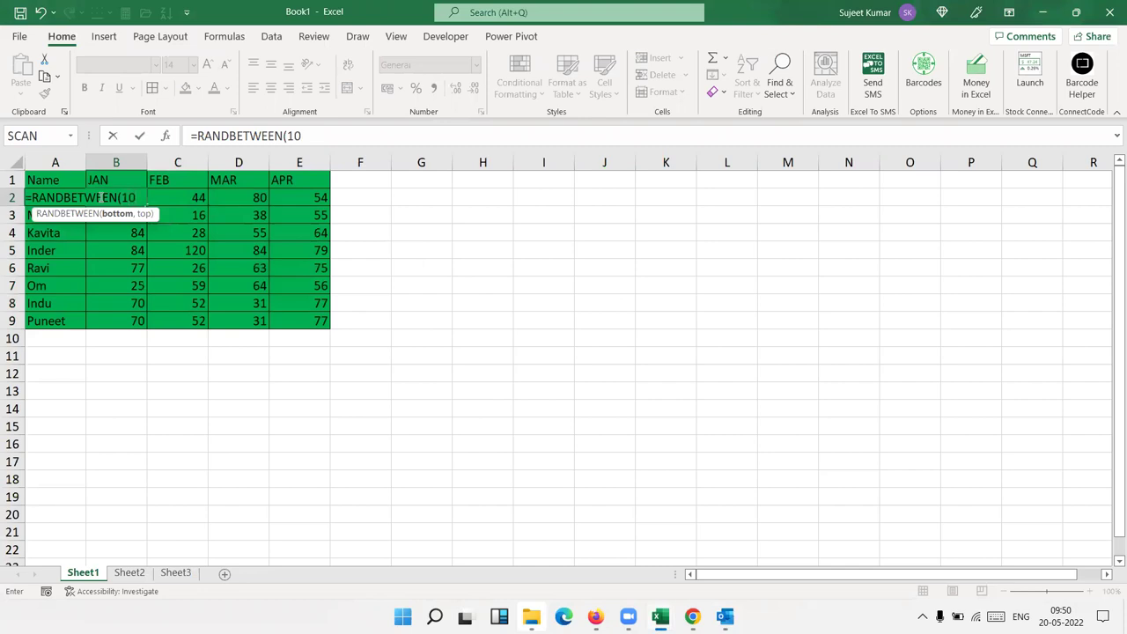
text(,90)
key(Return)
drag(102, 197, 299, 329)
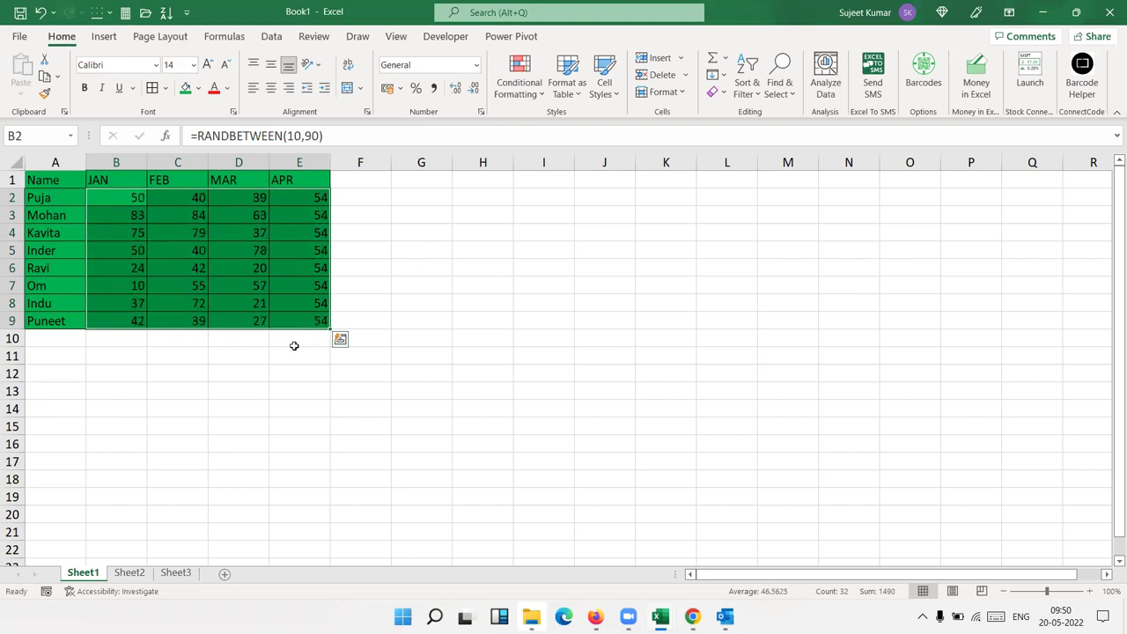
key(F9)
drag(64, 182, 305, 320)
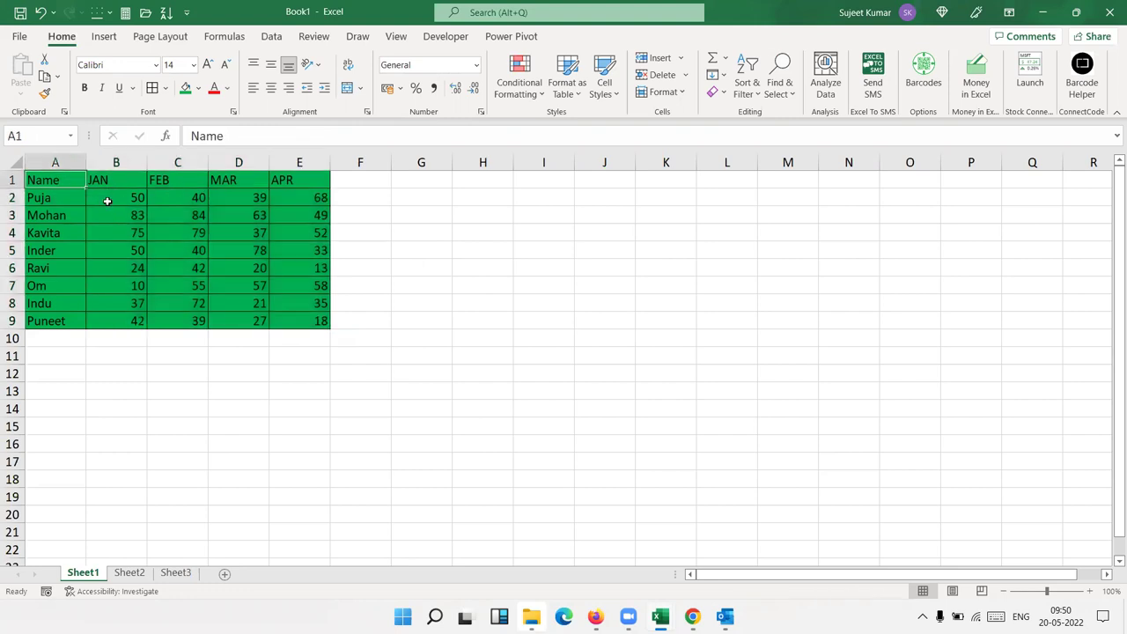
Paste the A1:E9 sales table into Sheet2 through Sheet5, adding Sheet4 and Sheet5
key(ctrl+c)
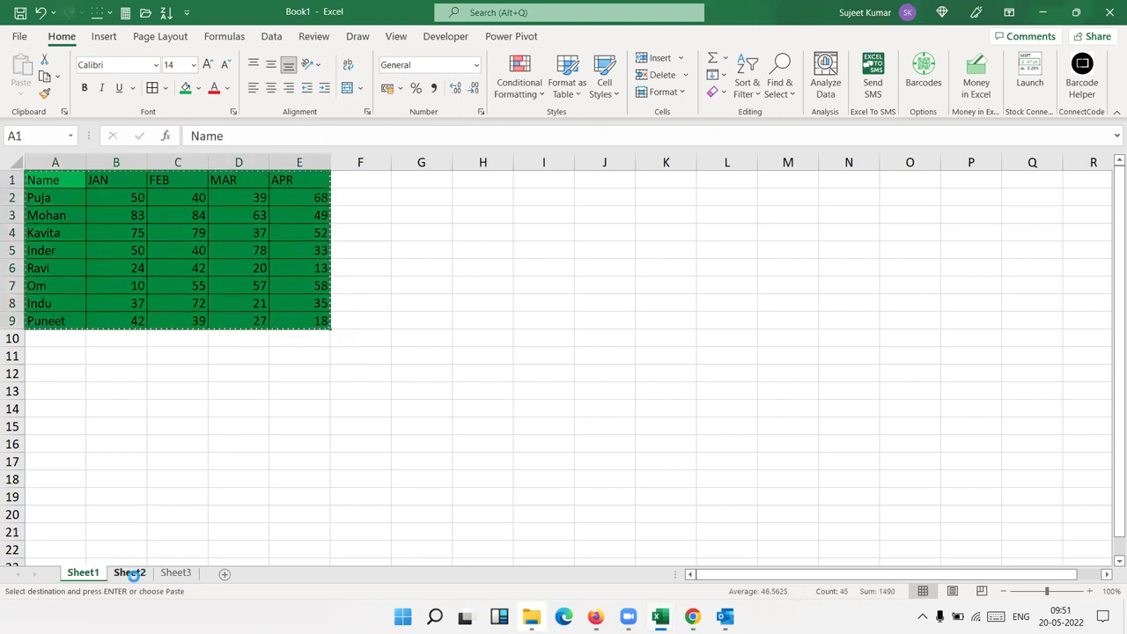
click(130, 572)
key(ctrl+v)
click(175, 572)
key(ctrl+v)
click(222, 574)
key(ctrl+v)
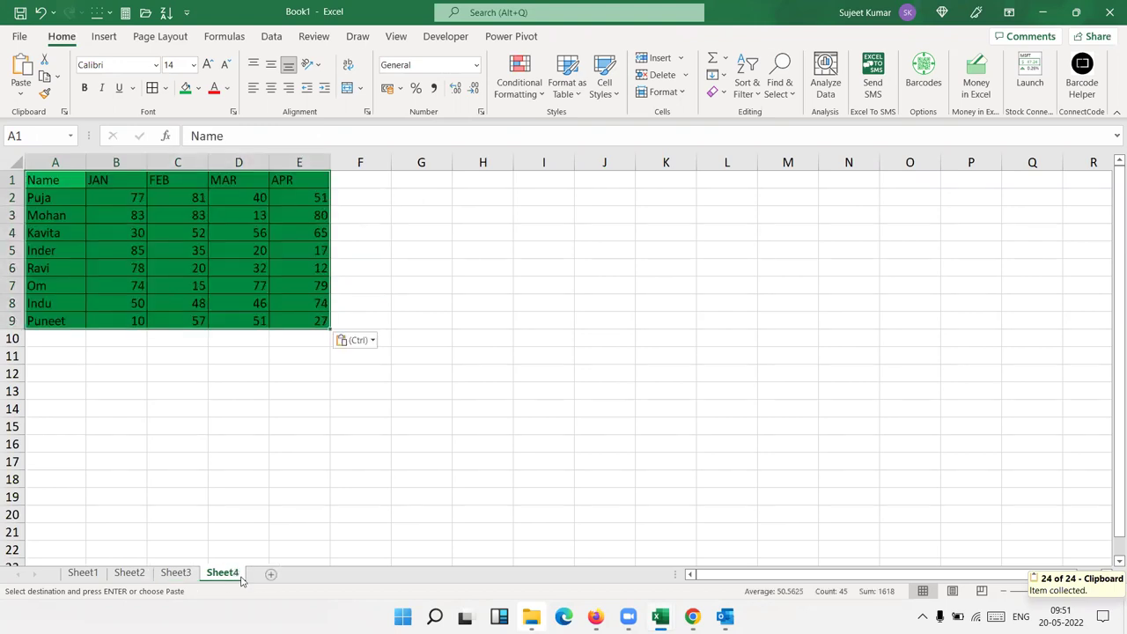
click(297, 573)
key(ctrl+v)
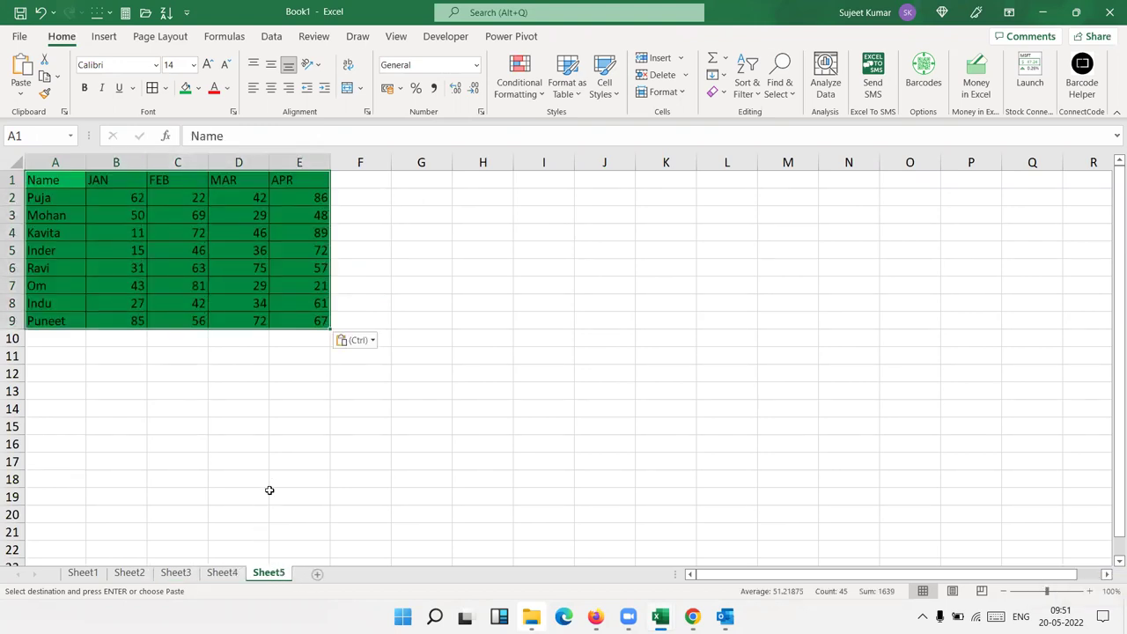
click(273, 482)
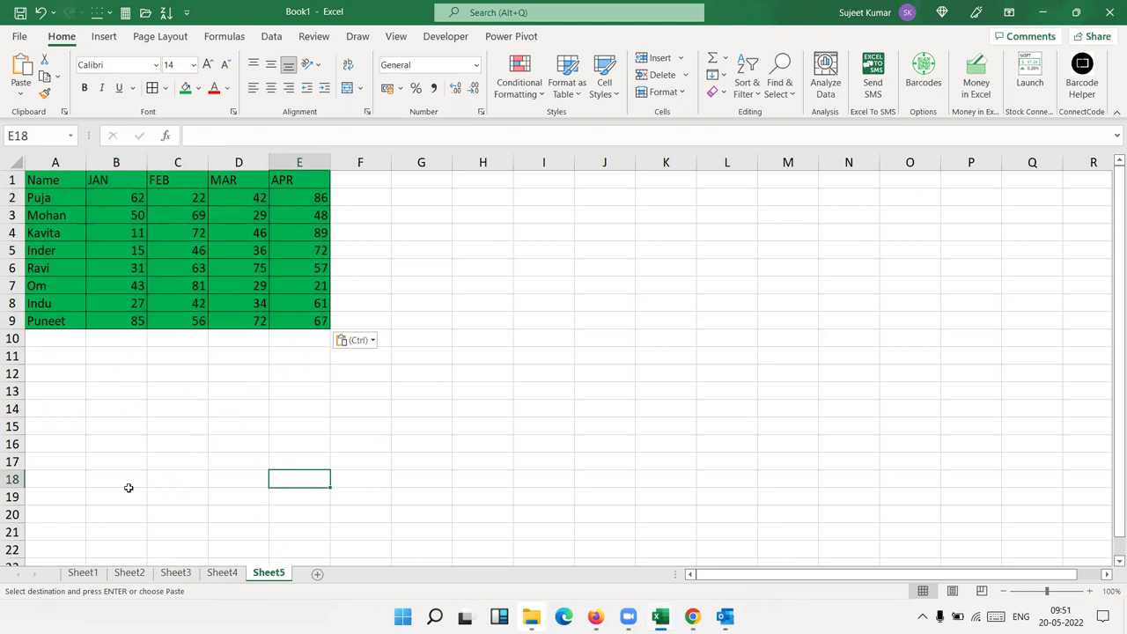
Group Sheet1–Sheet5 and paste the table back as values to freeze the numbers
shift+click(88, 579)
mouse_move(318, 320)
mouse_down()
mouse_move(33, 198)
mouse_move(34, 180)
mouse_up()
key(ctrl+c)
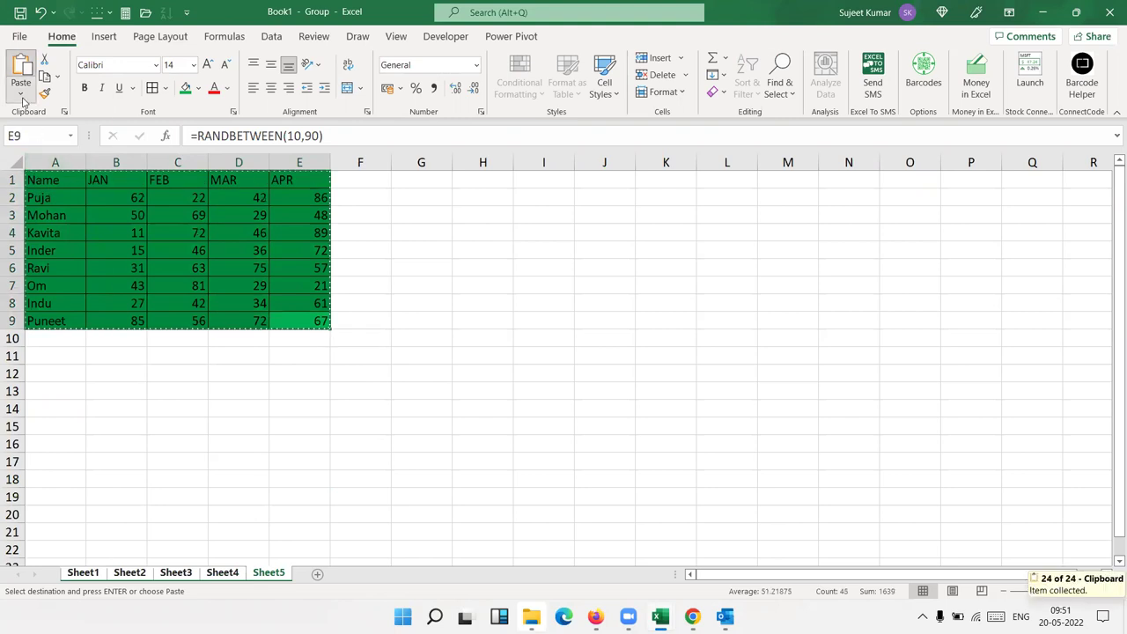
click(20, 86)
click(19, 208)
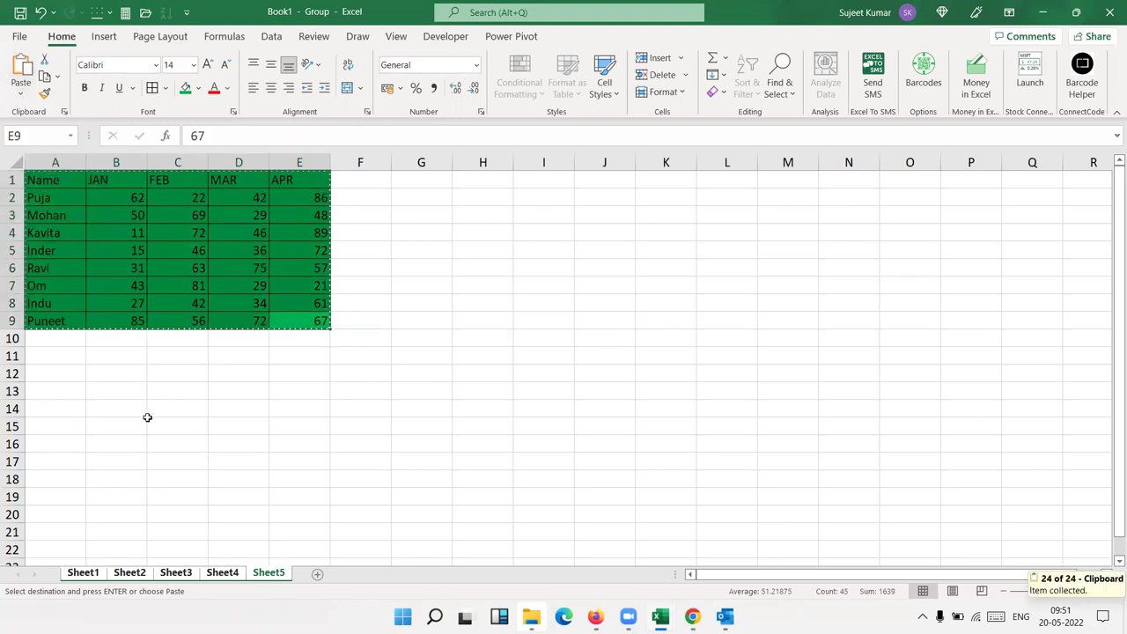
Add a new empty sheet after Sheet5 and name it Data
click(176, 572)
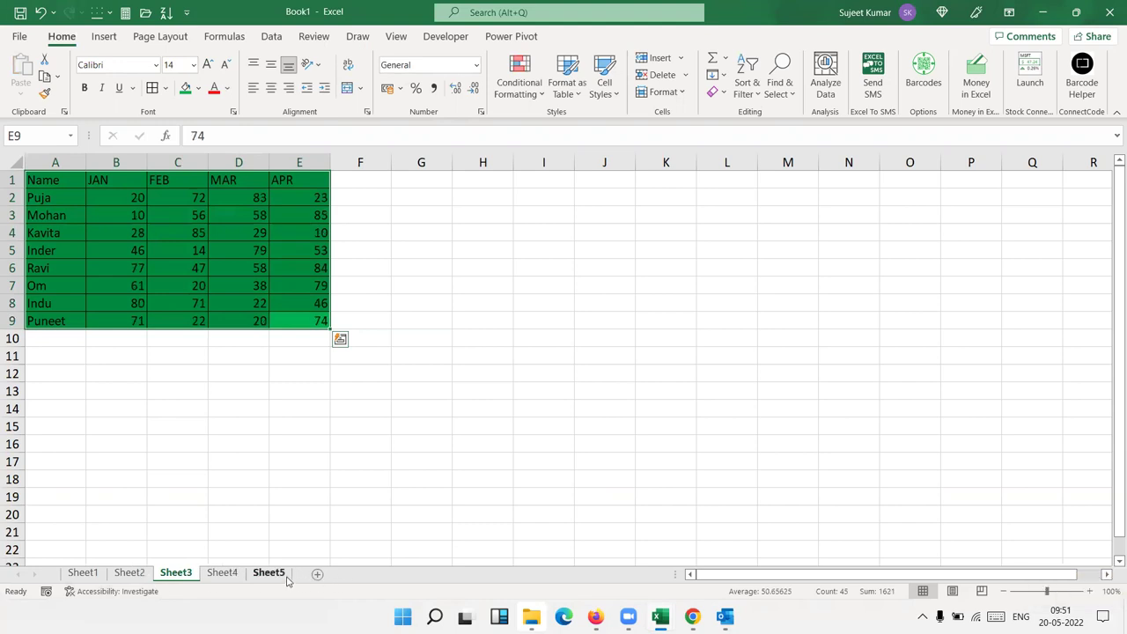
click(269, 572)
click(316, 573)
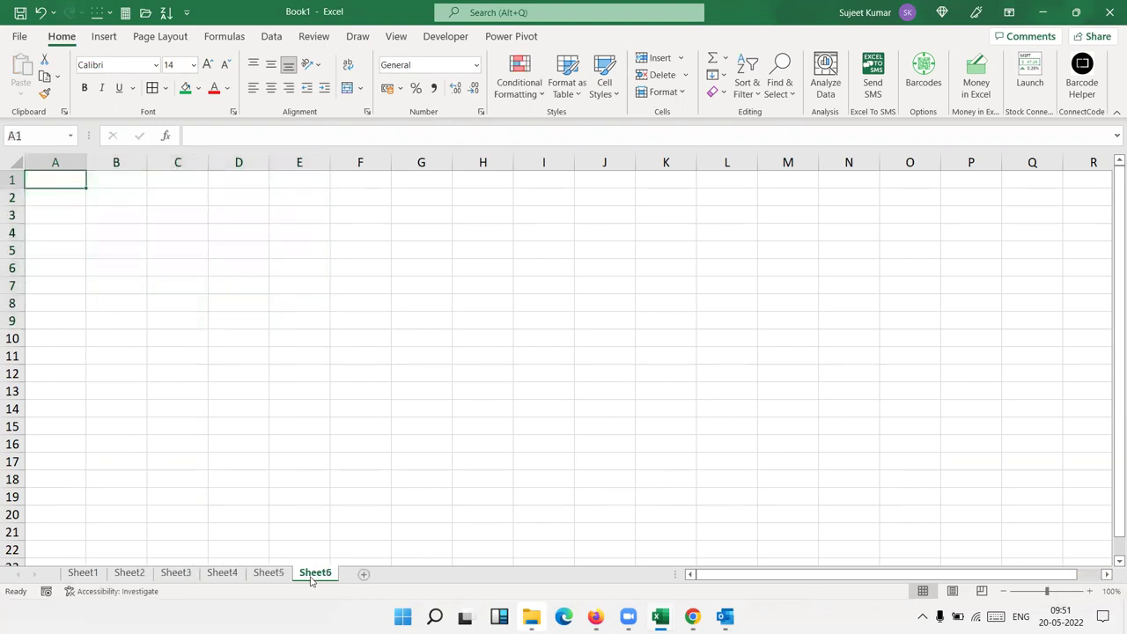
double_click(315, 572)
text(Data)
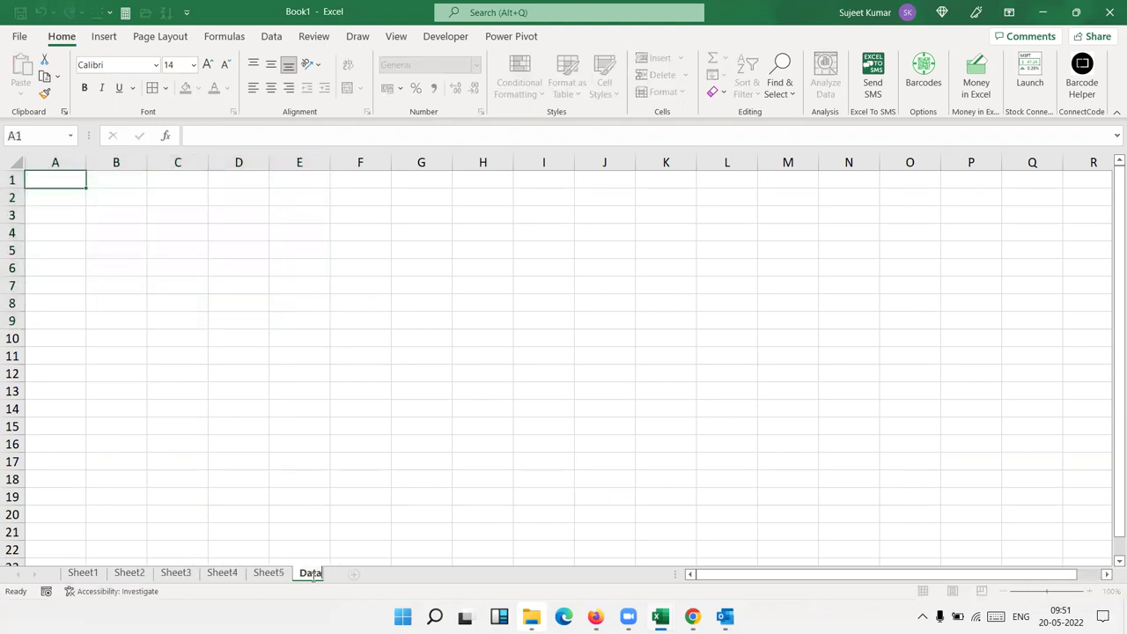
click(274, 511)
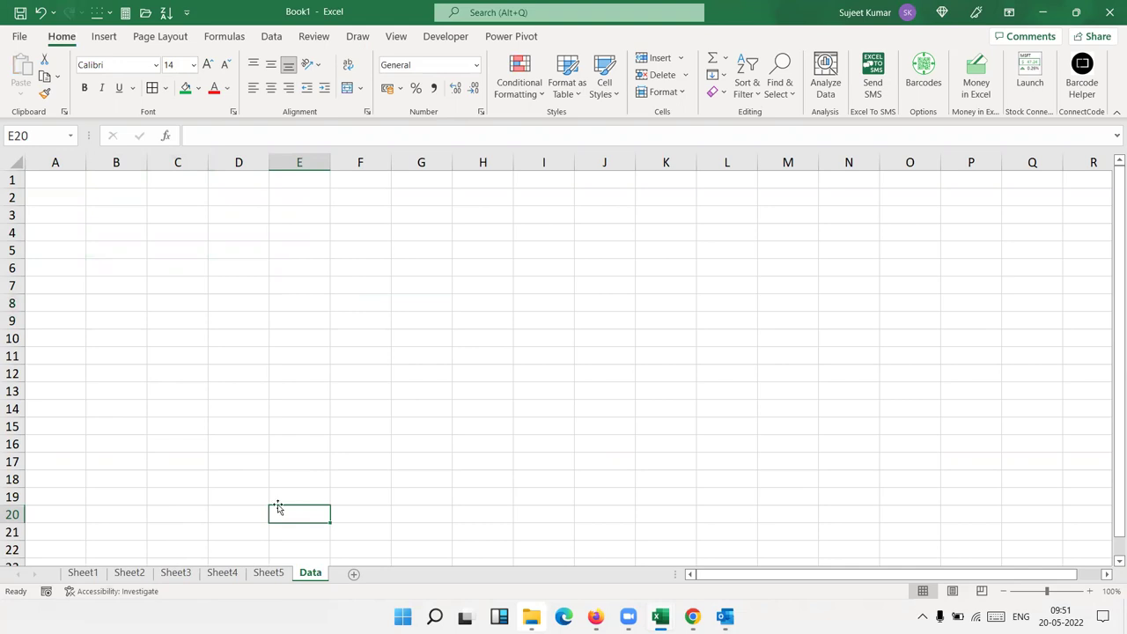
Copy Sheet1's table and switch to the Data sheet
click(82, 573)
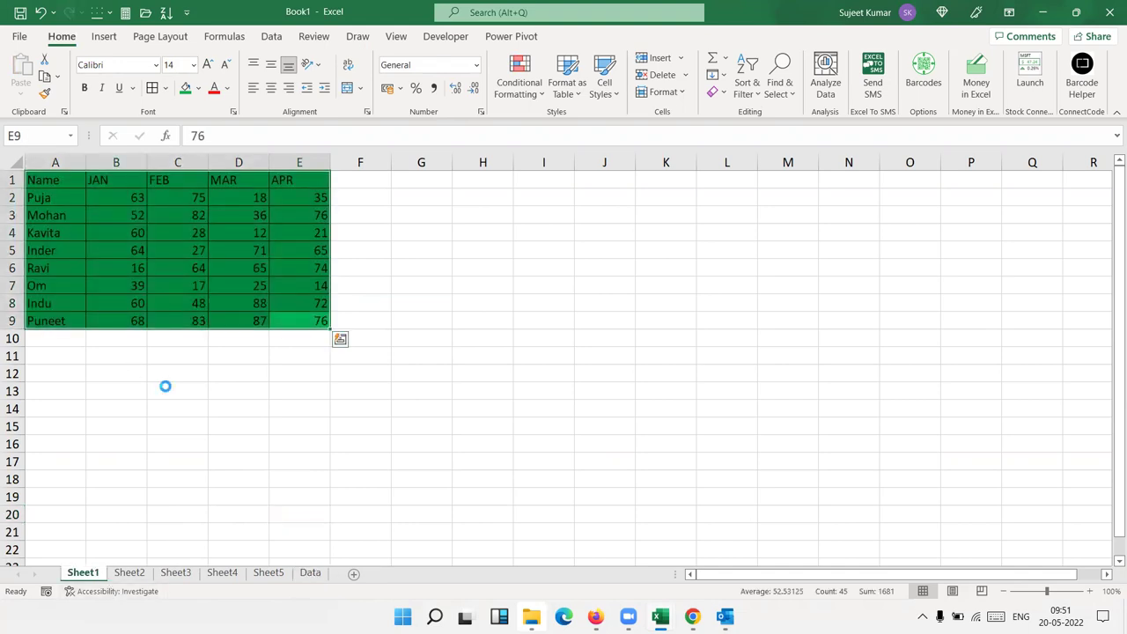
key(ctrl+c)
click(309, 572)
click(56, 187)
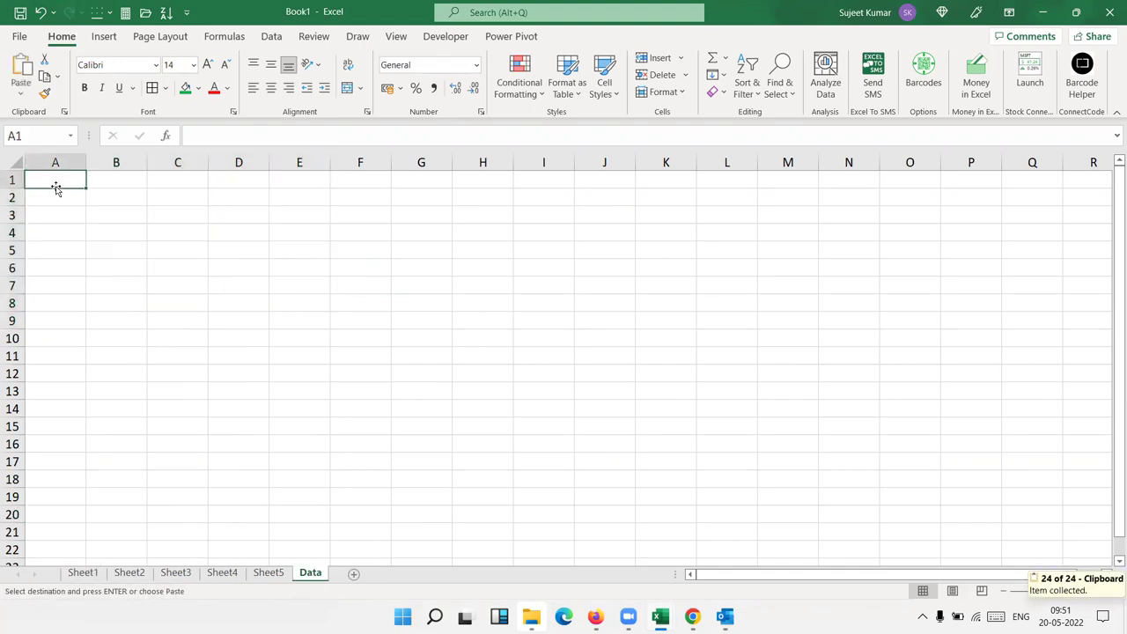
key(ctrl+v)
click(131, 573)
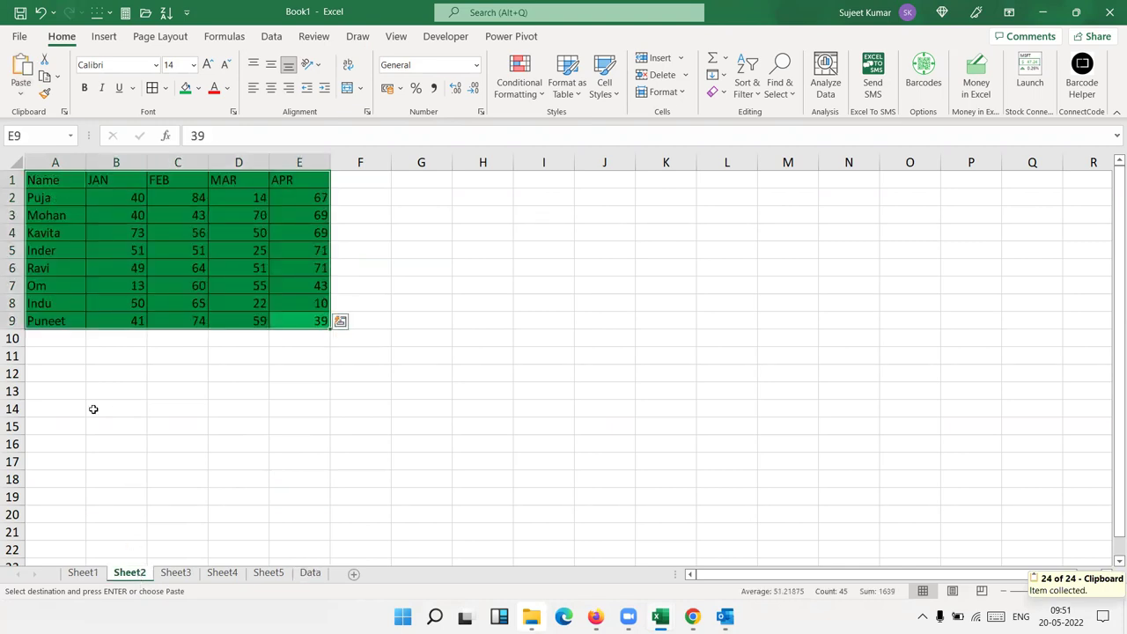
click(309, 572)
click(69, 342)
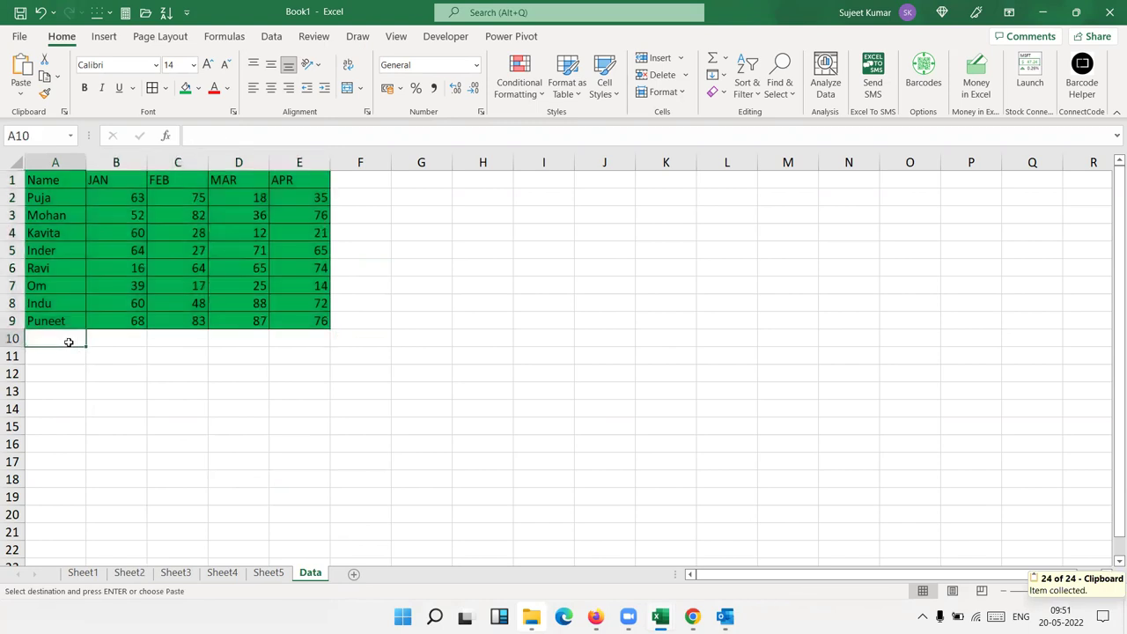
key(ctrl+v)
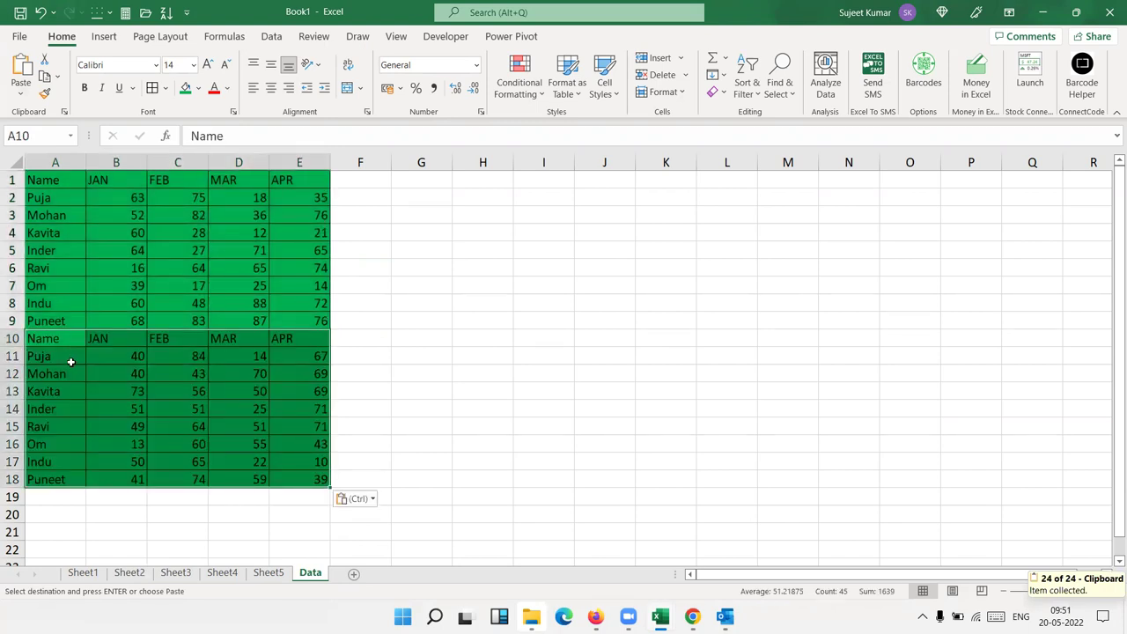
key(ctrl+z)
key(ctrl+z)
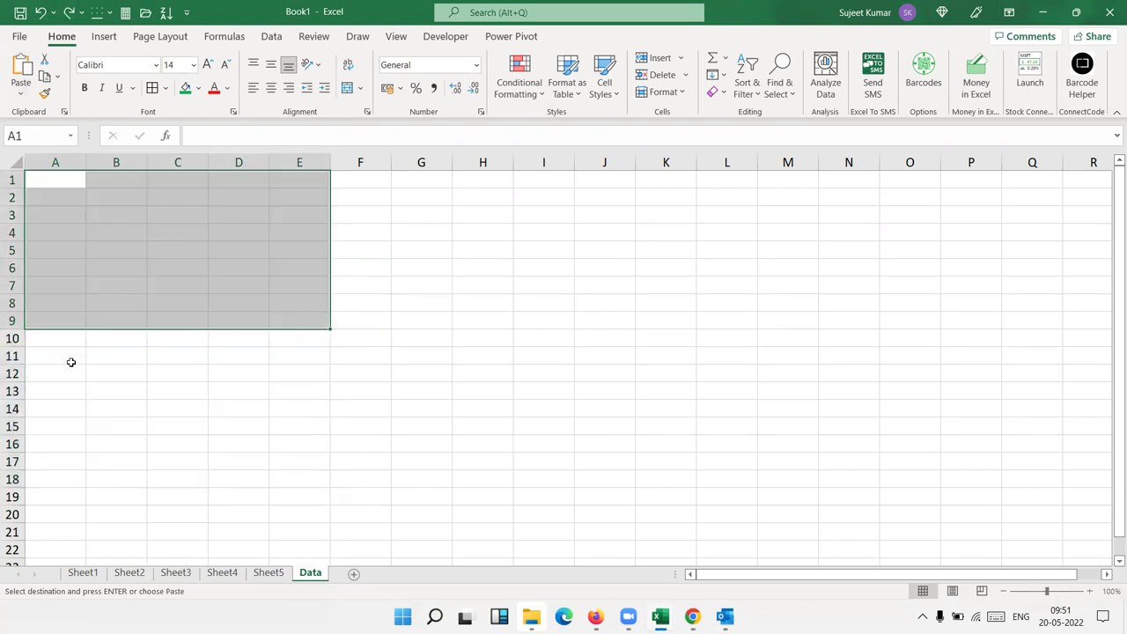
key(Escape)
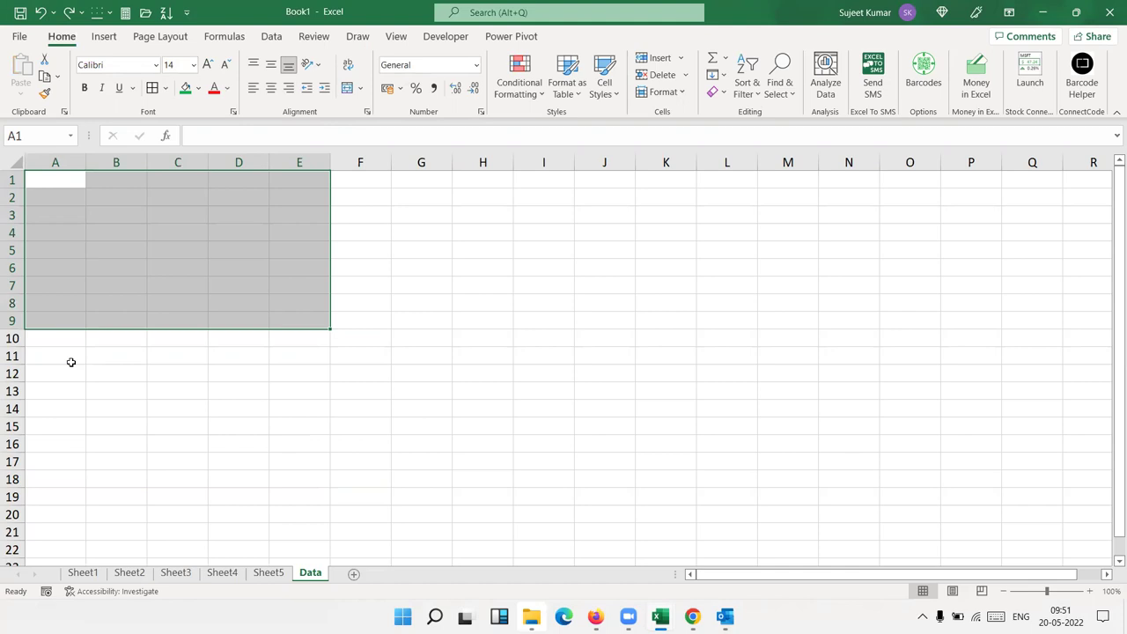
Clear every previously collected item from the Office Clipboard pane
click(61, 109)
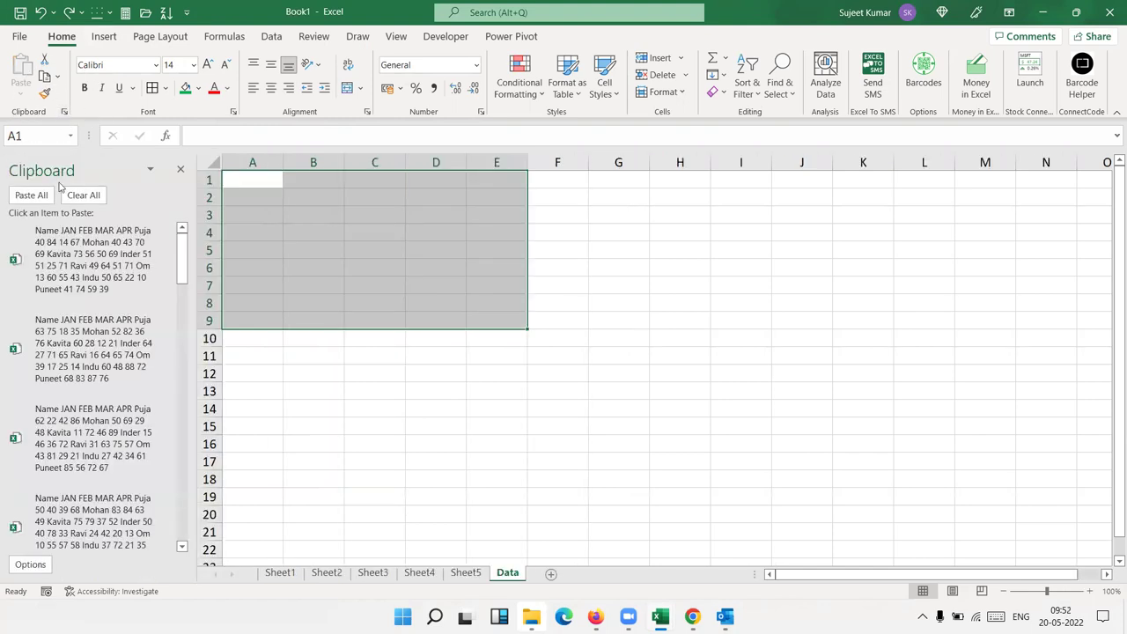
click(80, 199)
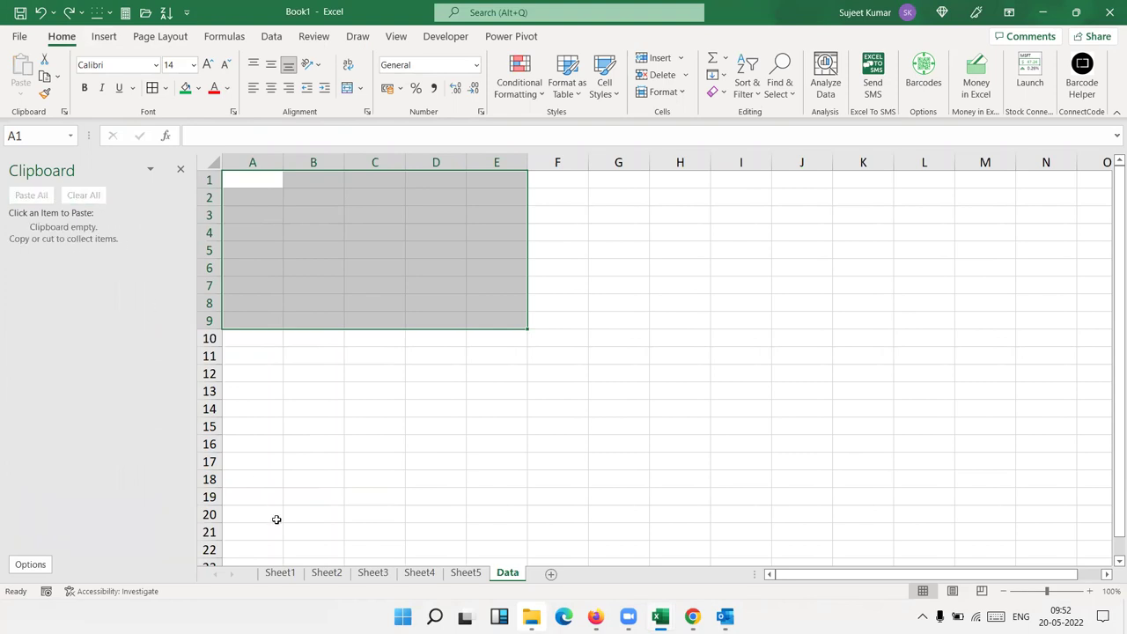
Copy Sheet1's A1:E9 sales table into the Office Clipboard
click(278, 576)
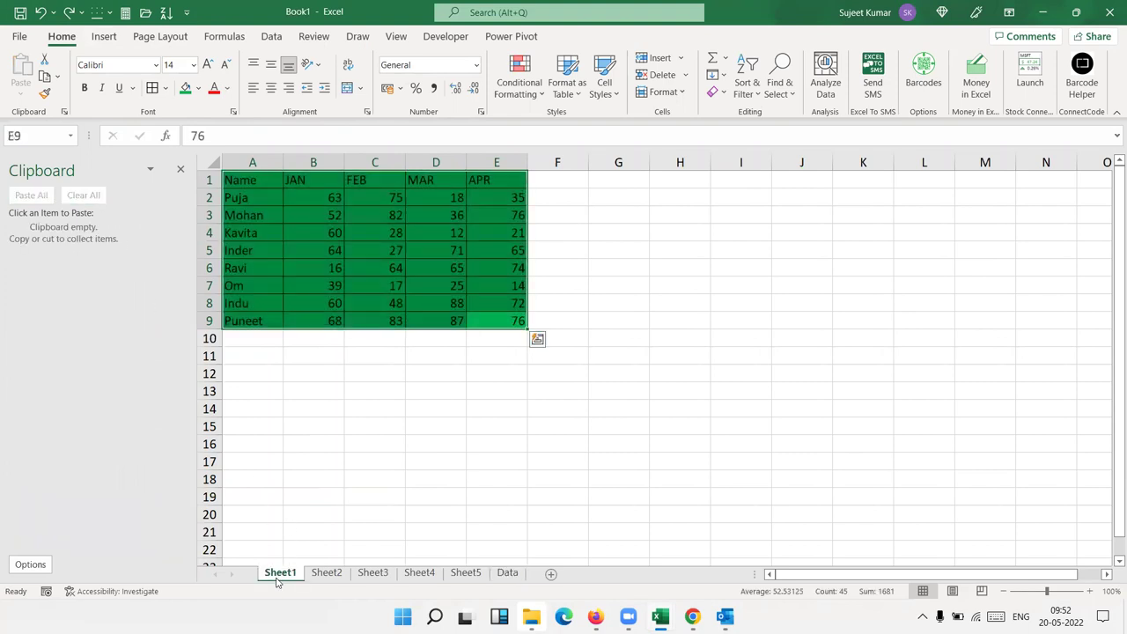
click(260, 211)
key(ctrl+Home)
key(ctrl+a)
key(ctrl+c)
key(ctrl+q)
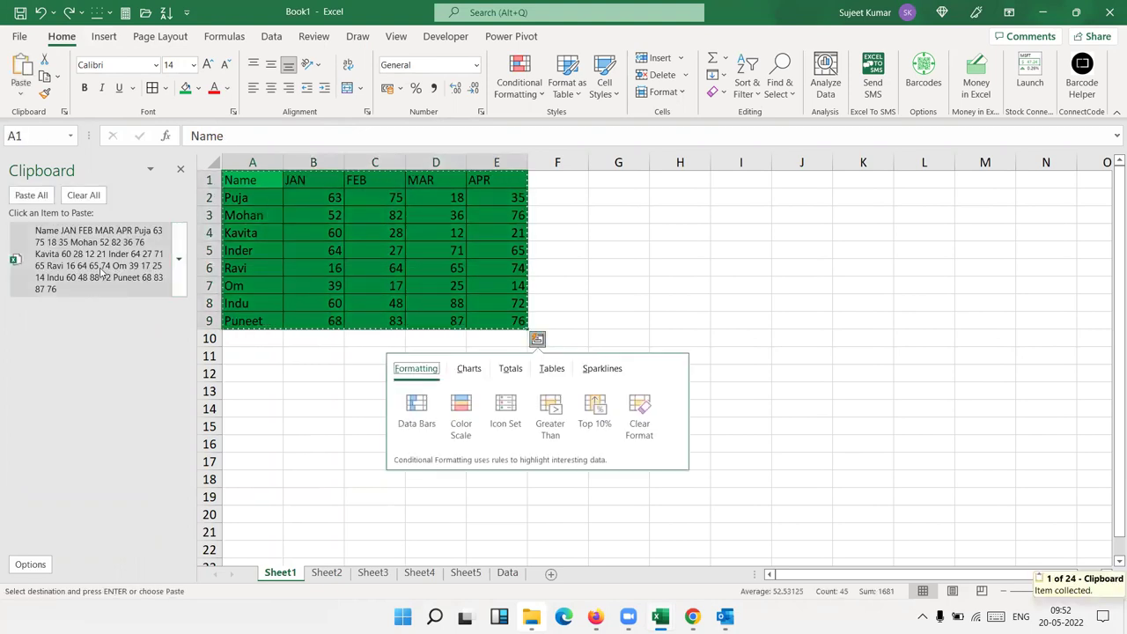
Collect the Sheet2 and Sheet3 tables as separate Clipboard items
click(338, 576)
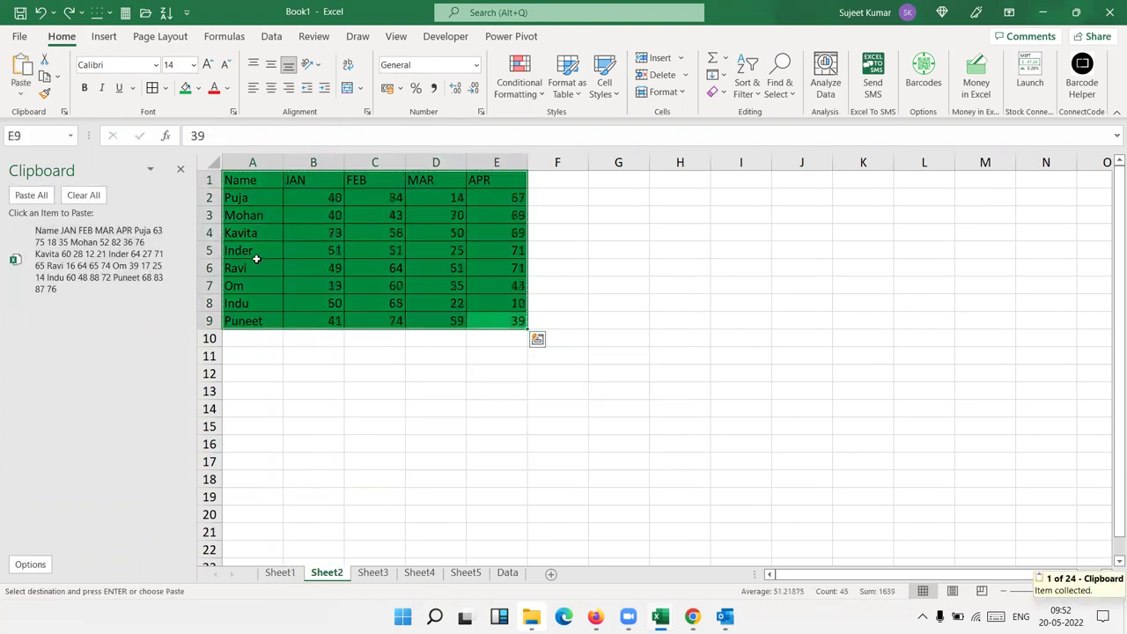
key(ctrl+c)
click(374, 572)
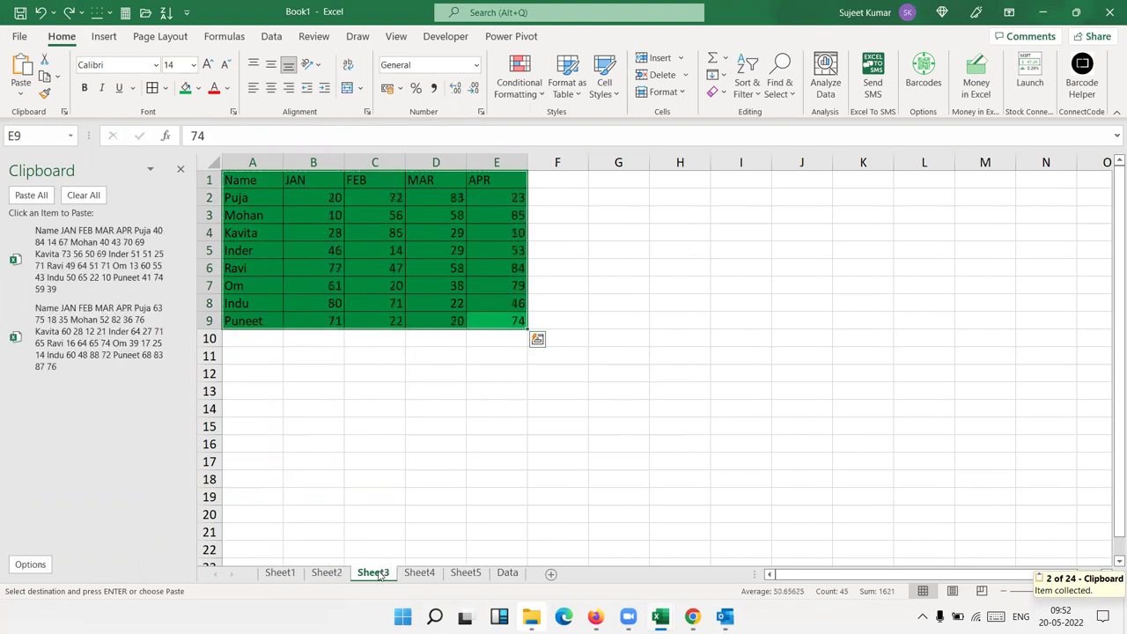
key(ctrl+v)
key(ctrl+c)
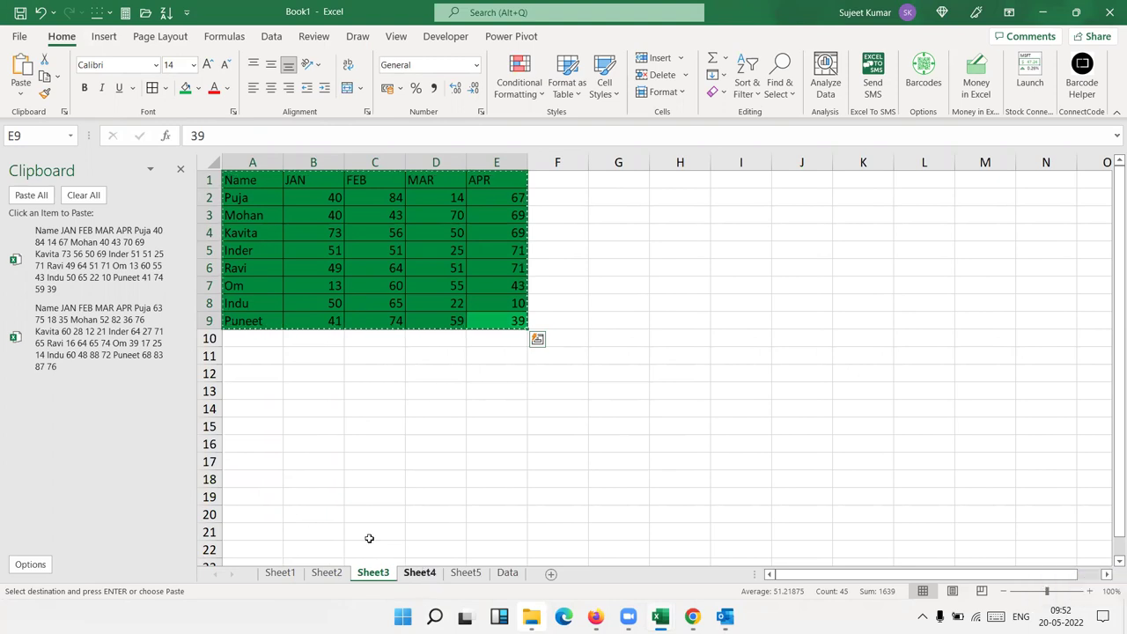
key(ctrl+q)
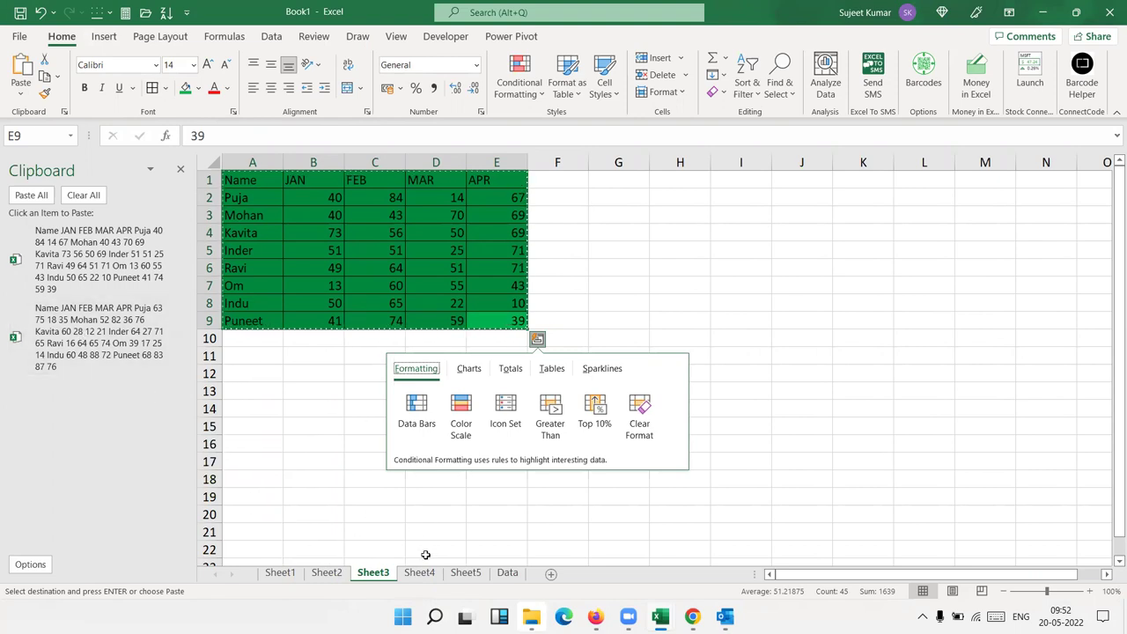
Add the Sheet4, Sheet5 and Sheet1 tables to the Clipboard collection
click(422, 572)
key(ctrl+c)
click(455, 573)
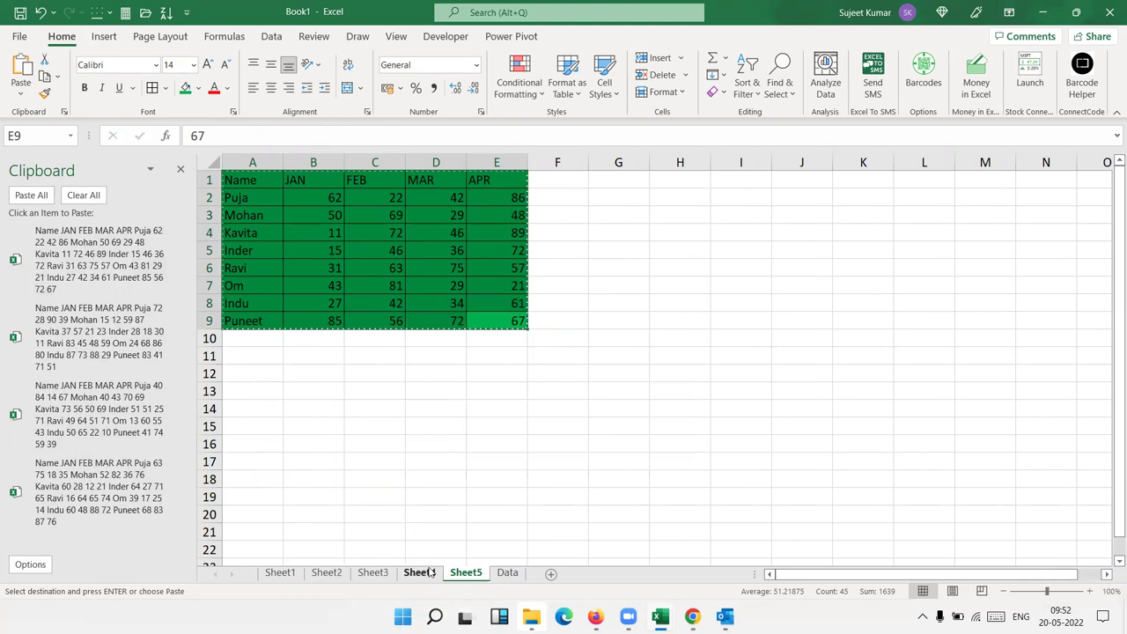
click(280, 577)
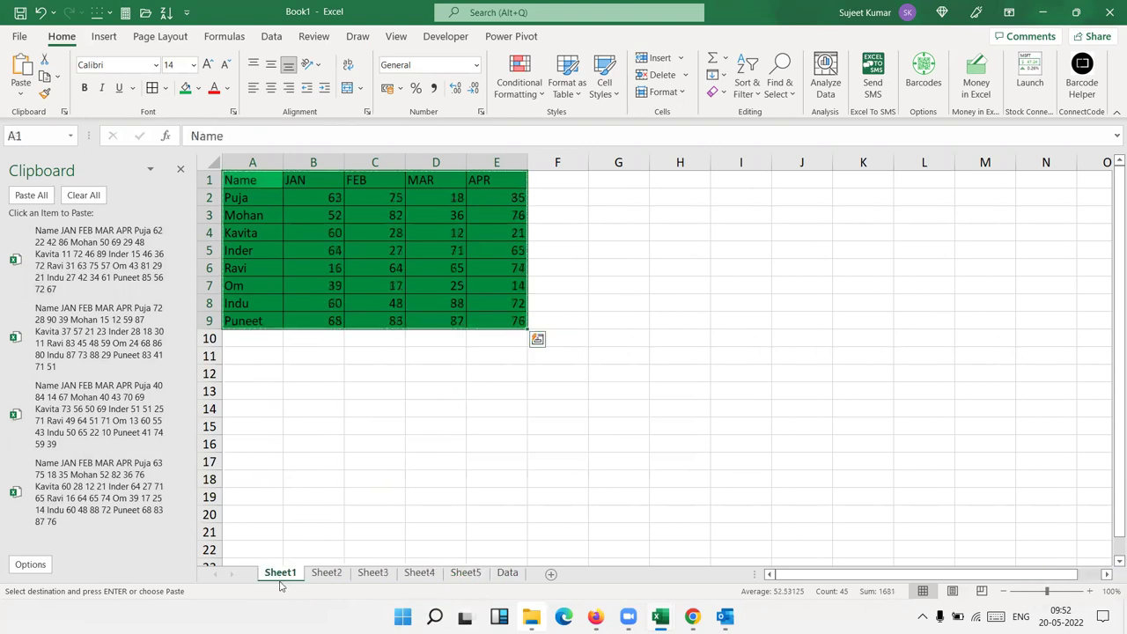
key(ctrl+c)
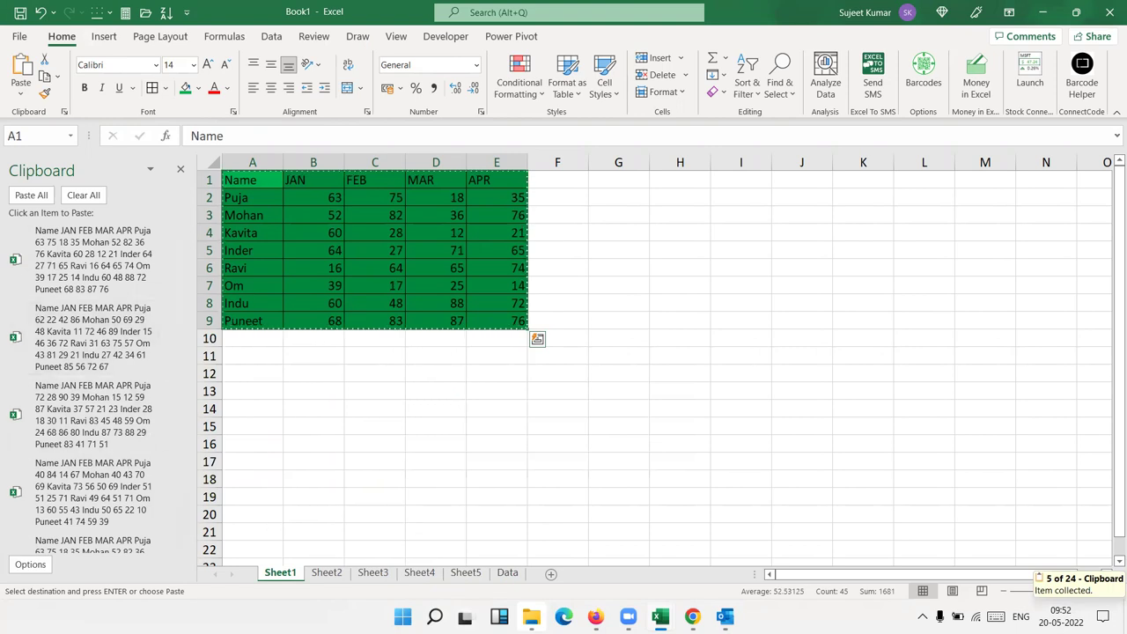
Paste all five collected tables stacked into the Data sheet's columns A–E, then close the Clipboard pane
click(510, 574)
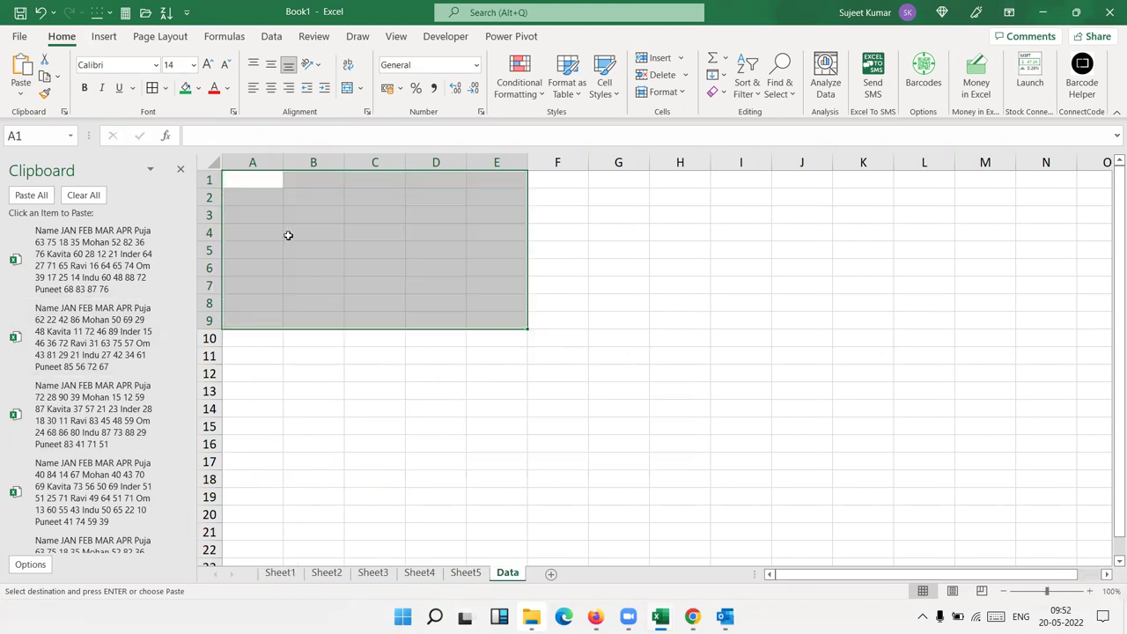
click(31, 195)
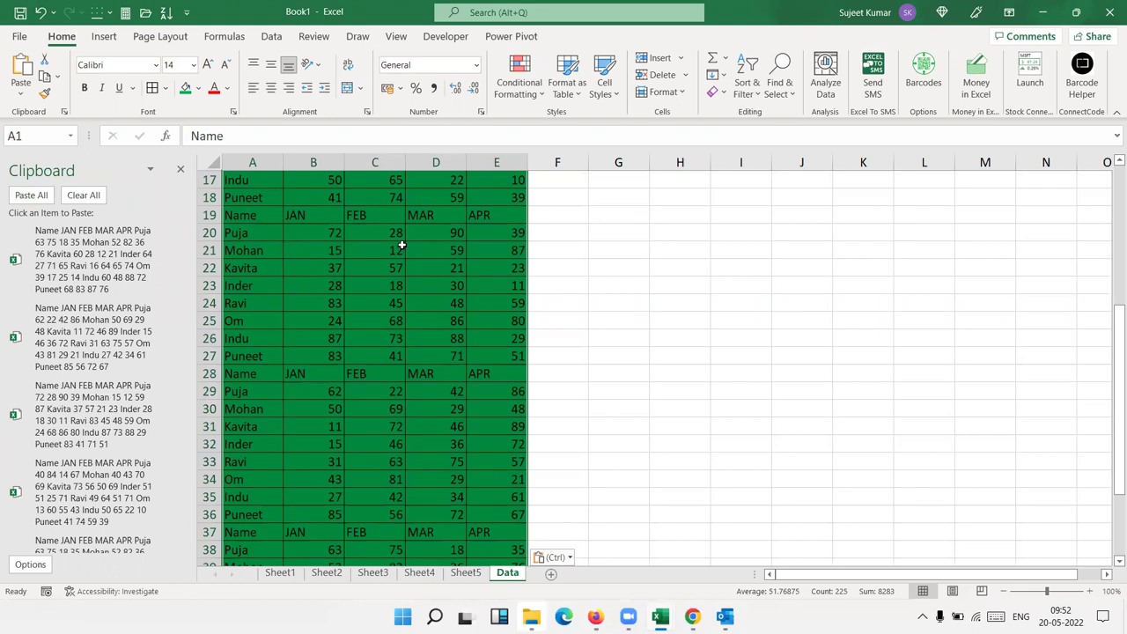
click(179, 169)
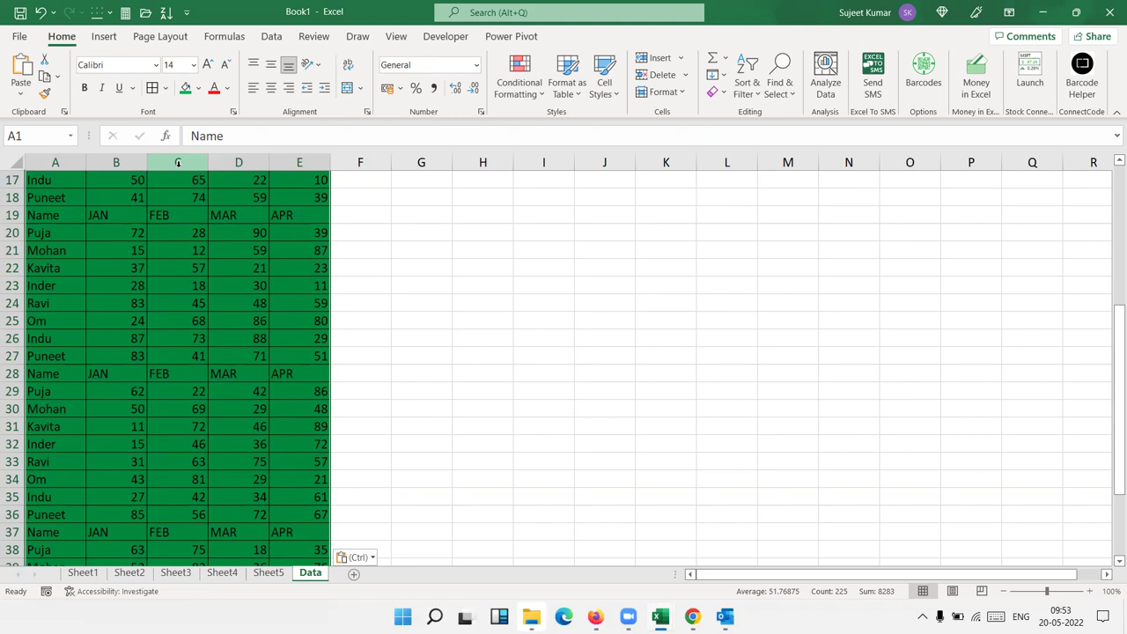
Format-paint E22's green styling onto I23:K24, then switch to WhatsApp Web in Firefox
click(528, 253)
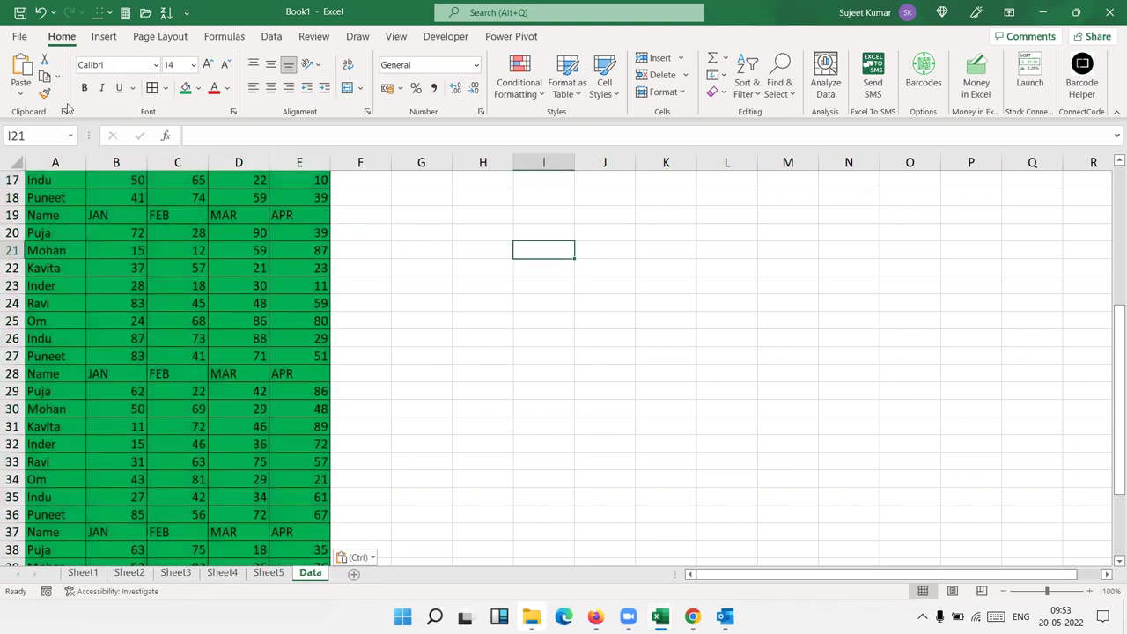
click(304, 270)
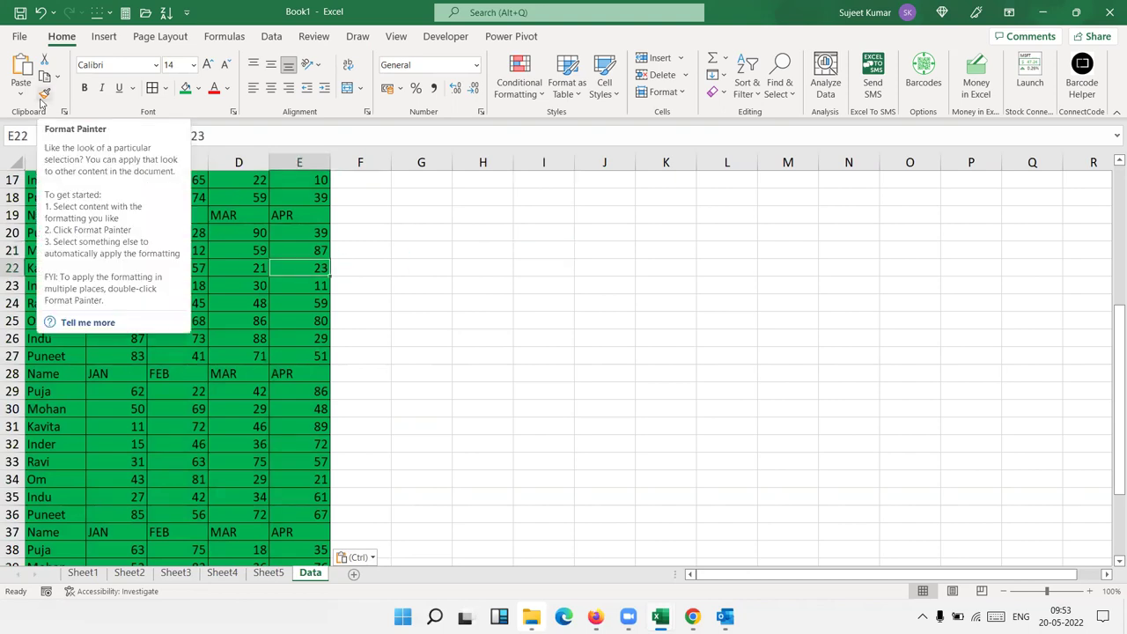
click(42, 99)
drag(545, 284, 667, 303)
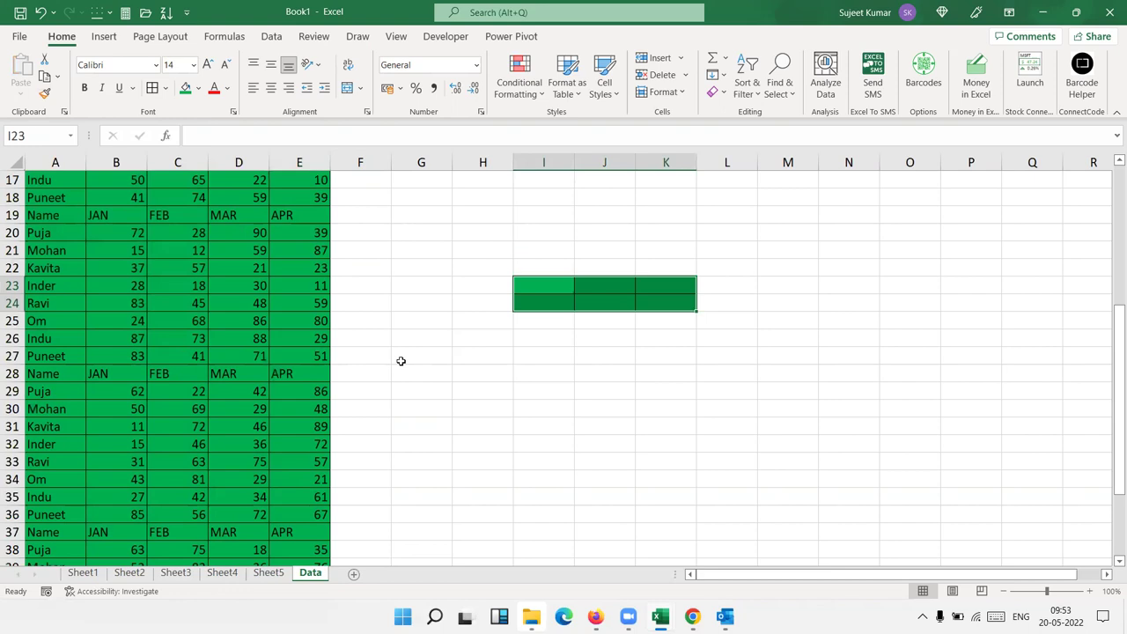
click(540, 369)
click(236, 266)
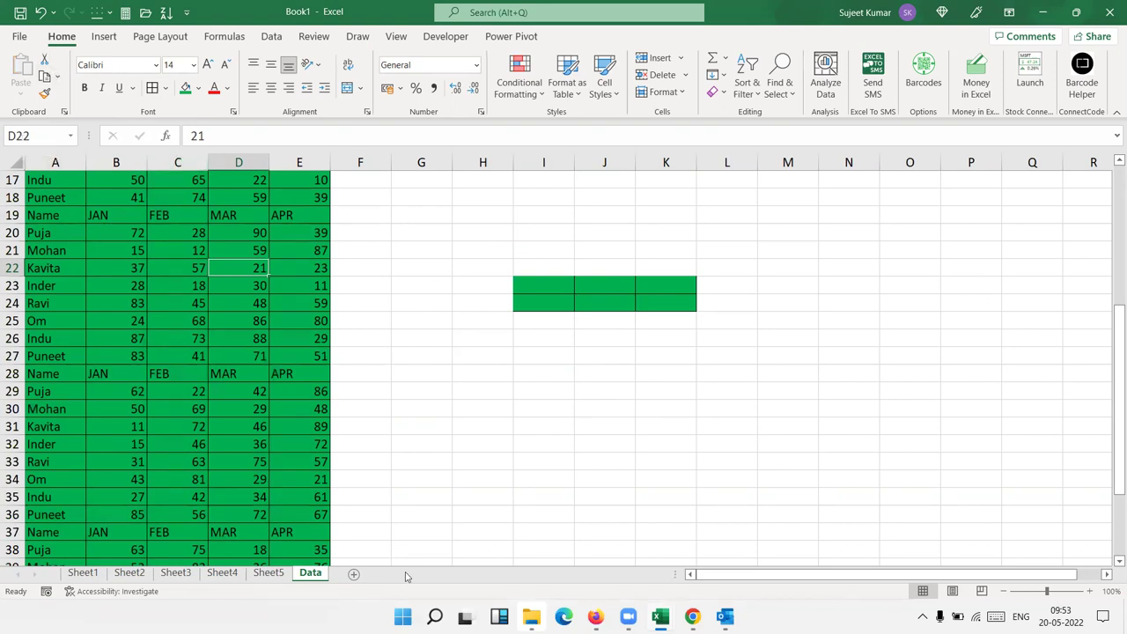
click(595, 616)
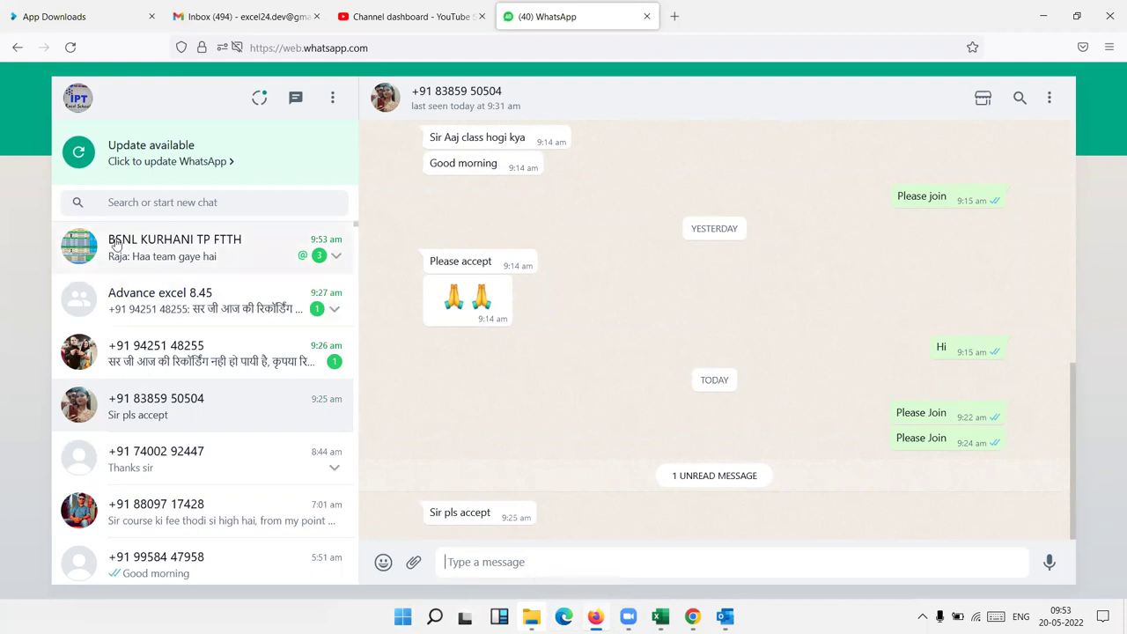
Search messages for 'pict' and copy the Picture Lookup YouTube link from the matching chat
click(128, 198)
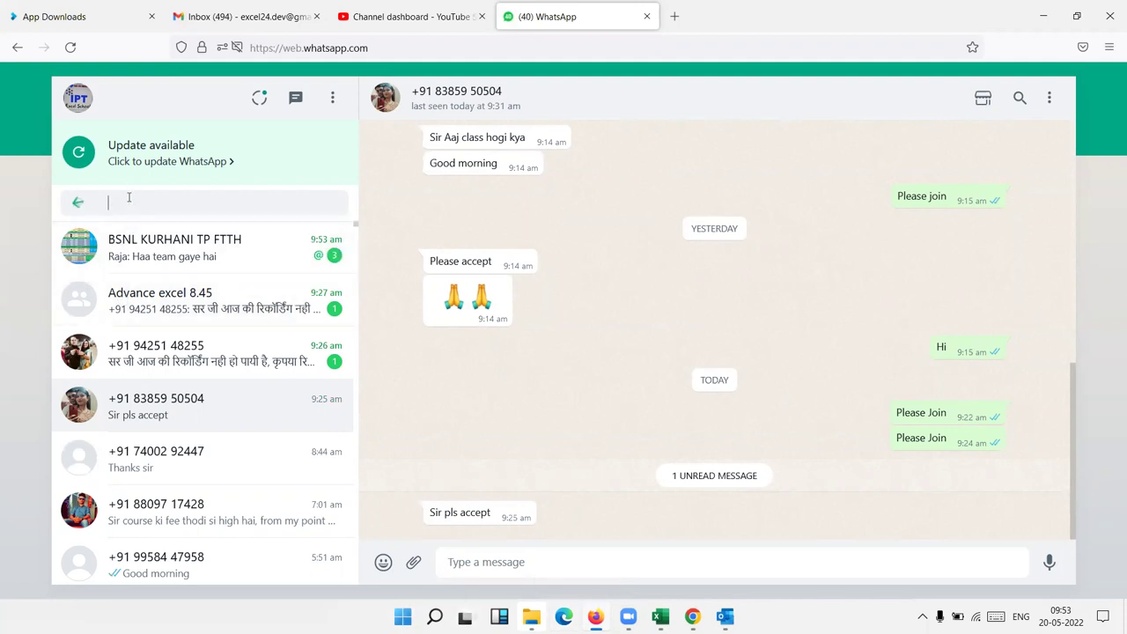
text(pric)
key(BackSpace)
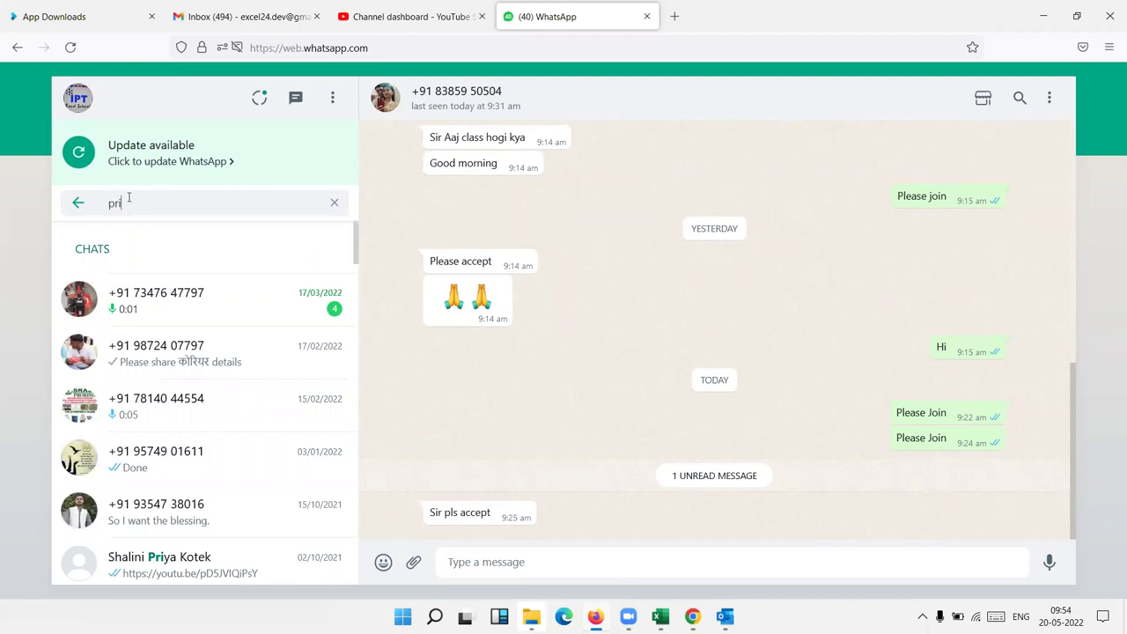
text(c)
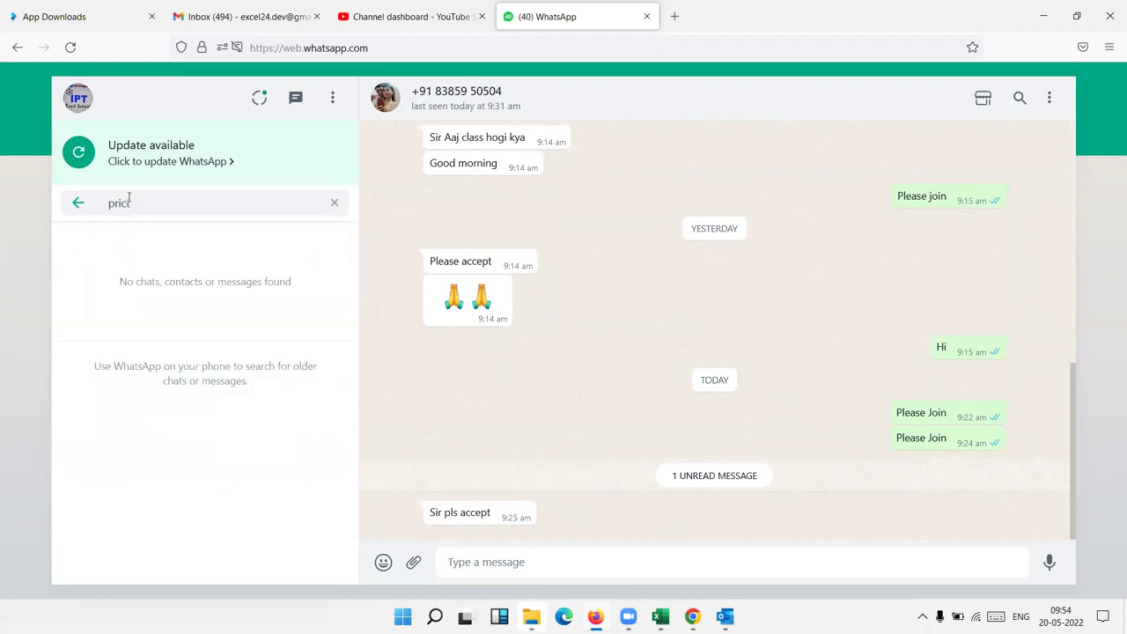
key(BackSpace)
key(BackSpace)
key(BackSpace)
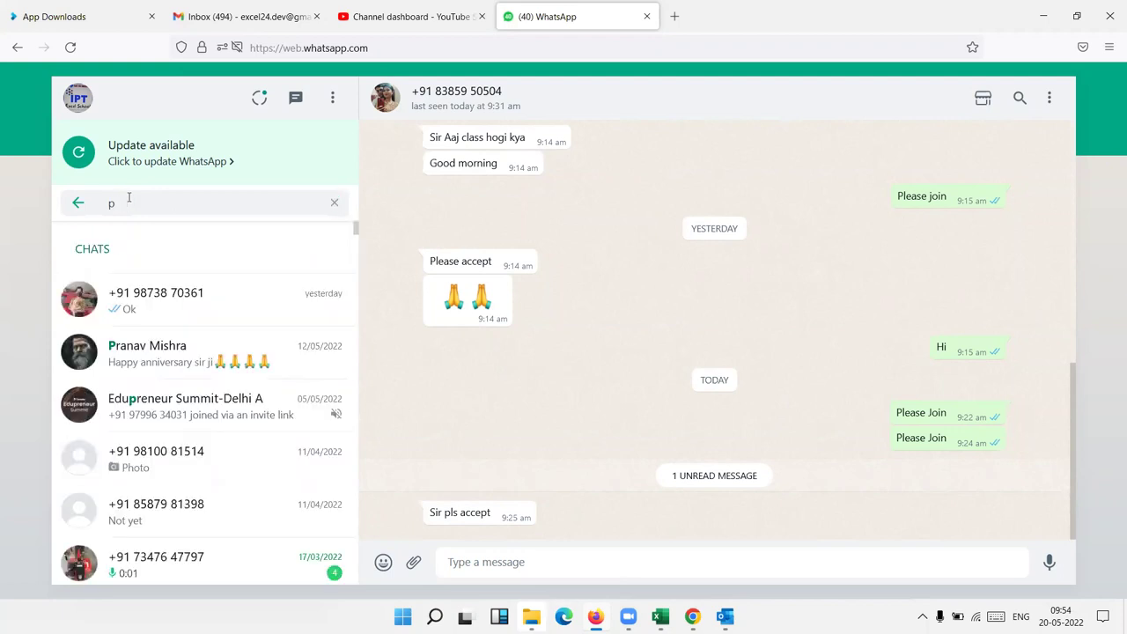
text(ict)
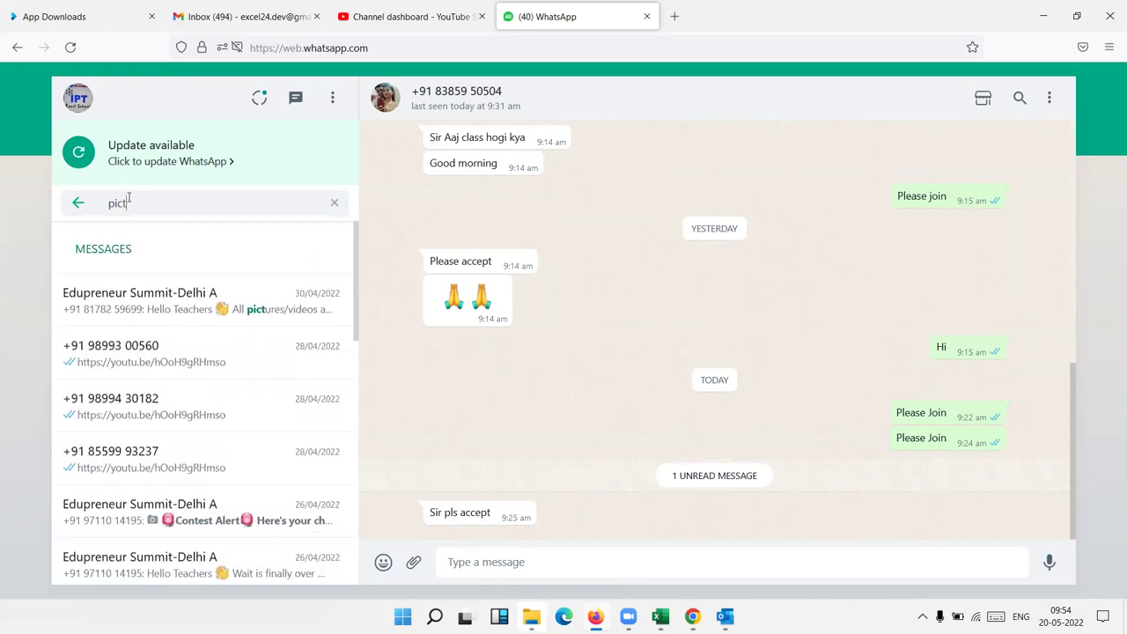
click(219, 355)
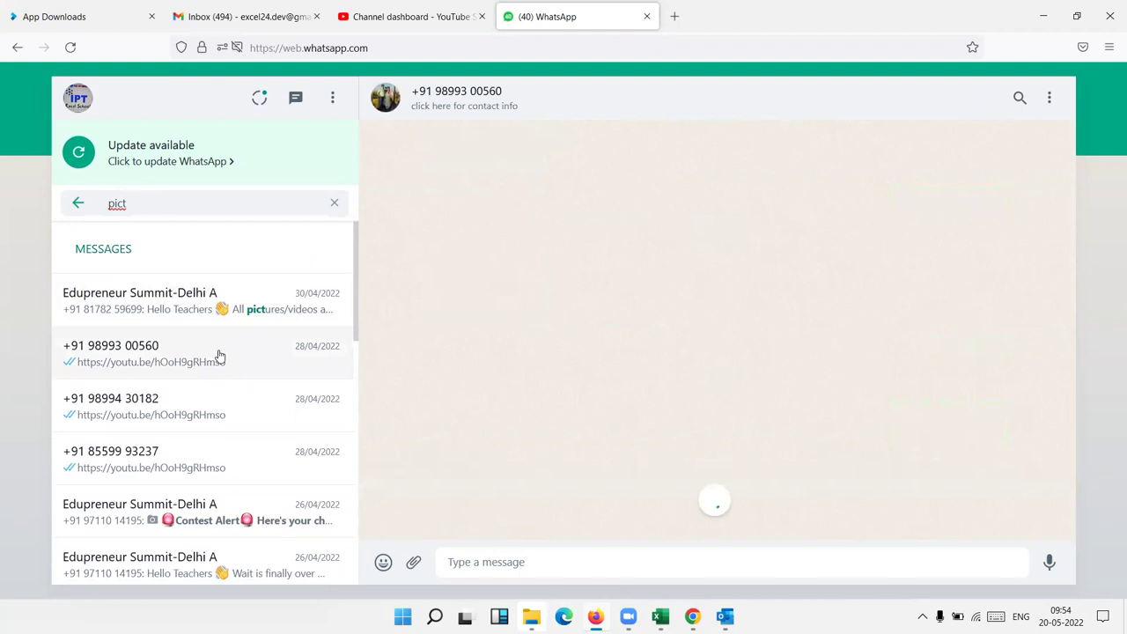
drag(969, 414, 754, 428)
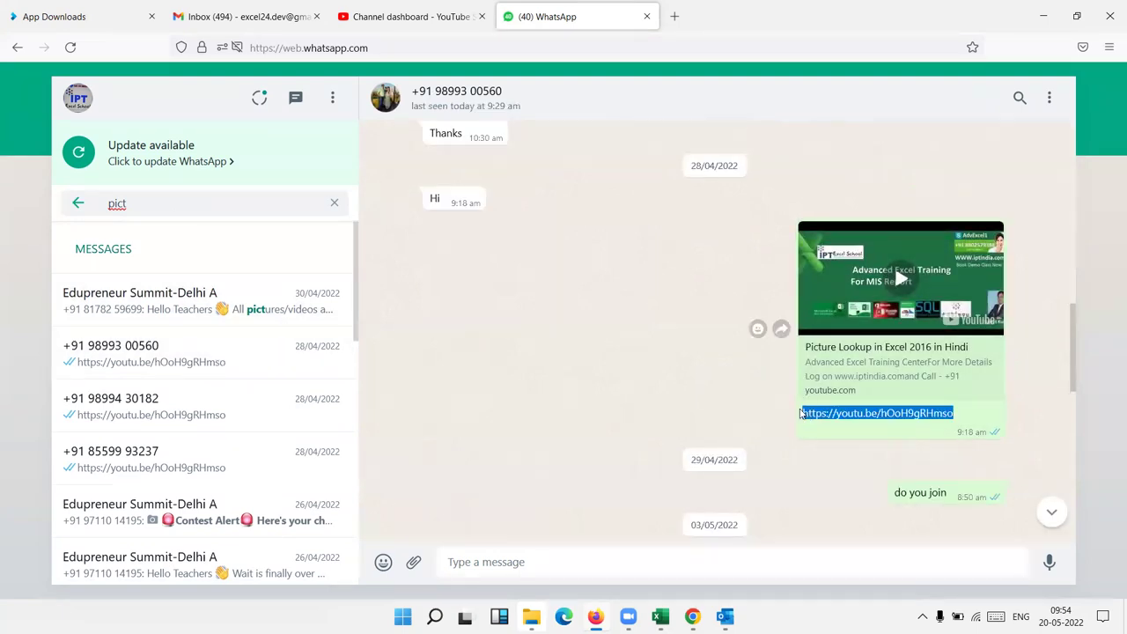
key(ctrl+c)
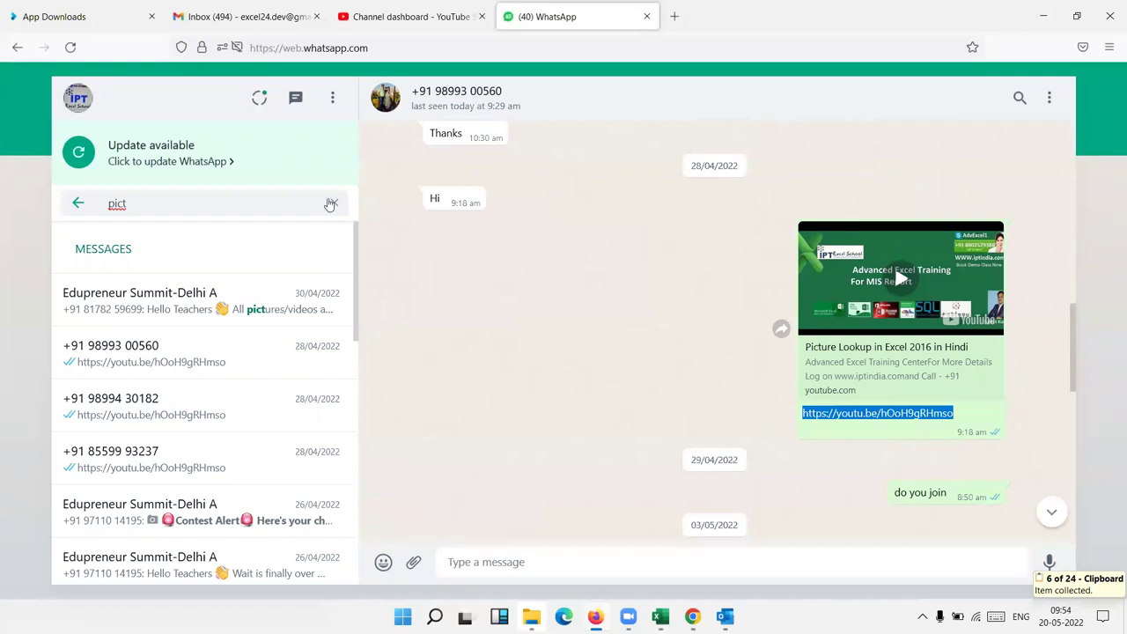
Send the copied youtu.be link to another contact's chat, then show the desktop
click(333, 202)
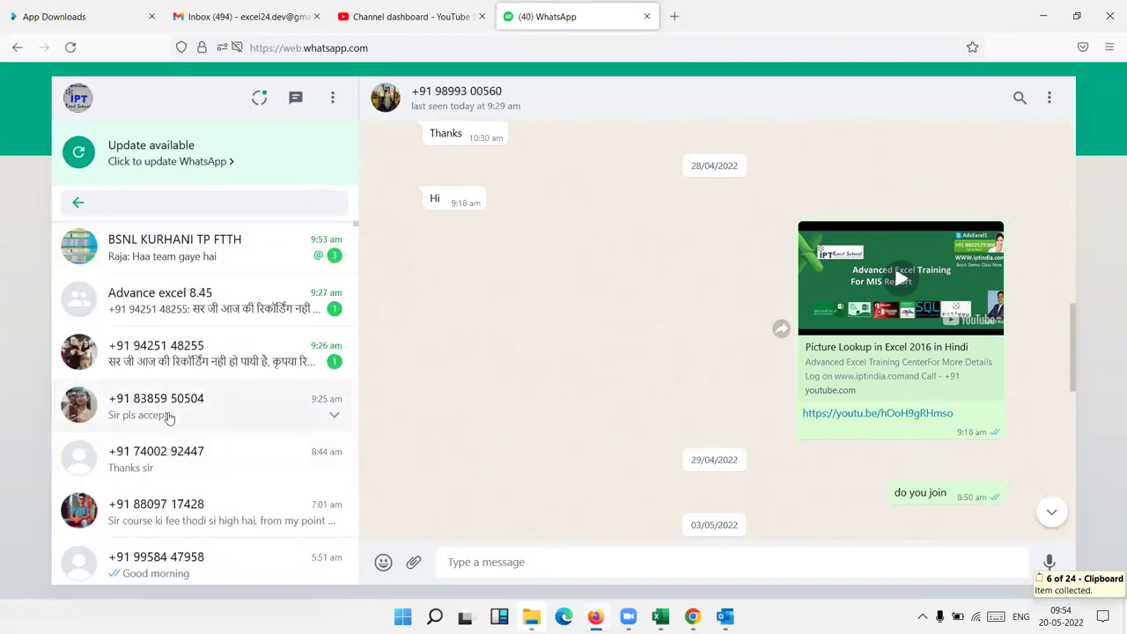
click(168, 414)
key(ctrl+v)
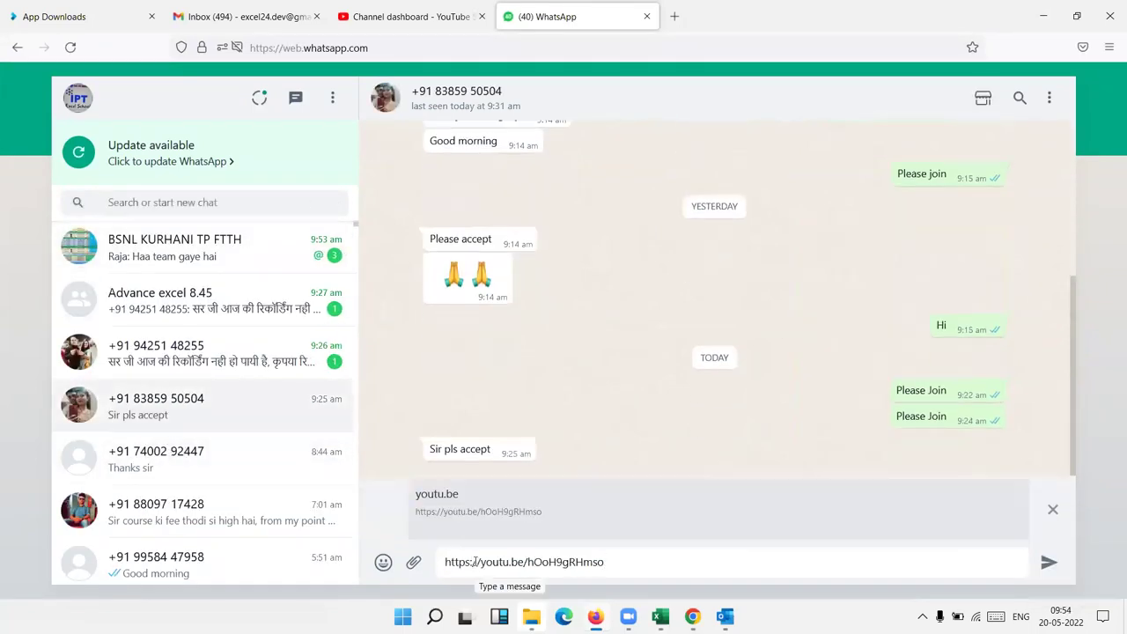
key(Return)
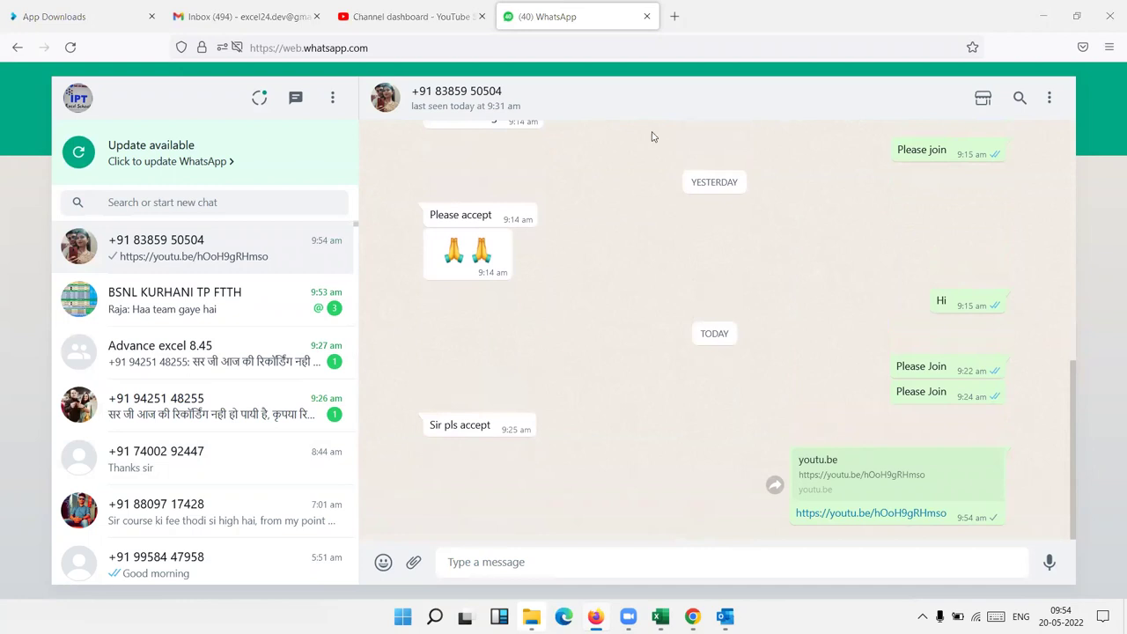
key(super+d)
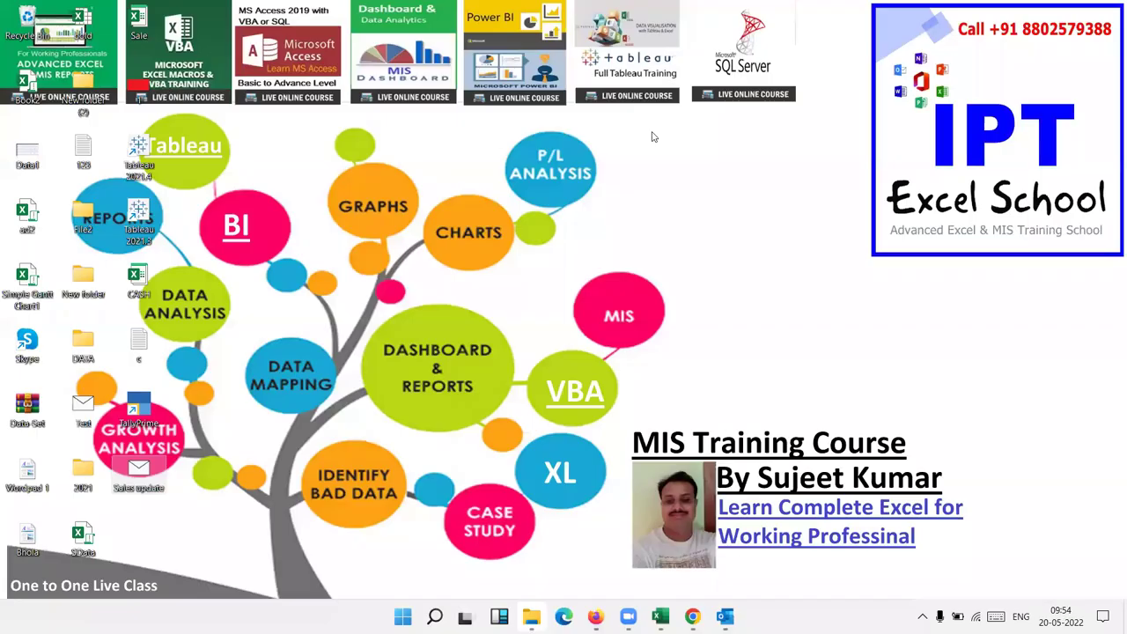